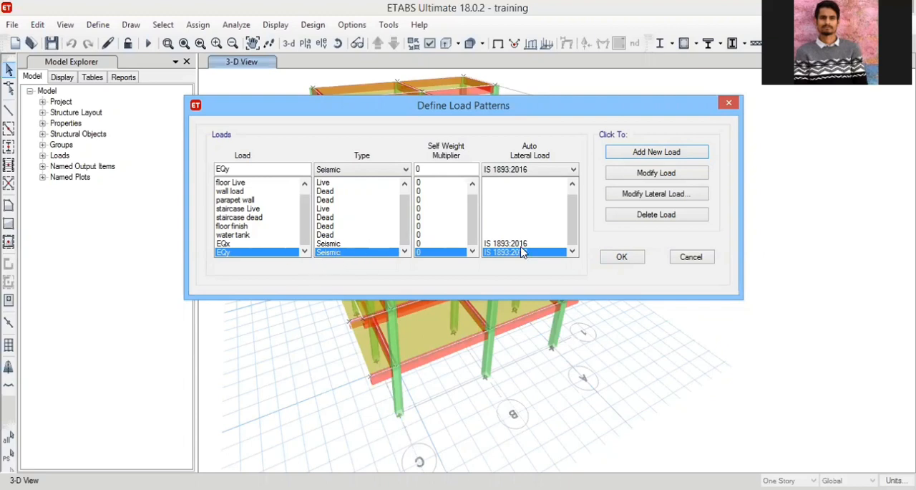
# Review the defined load patterns, checking the types of the dead, live and seismic loads and the auto lateral load codes available for EQx.
pyautogui.scroll(1, 536, 254)
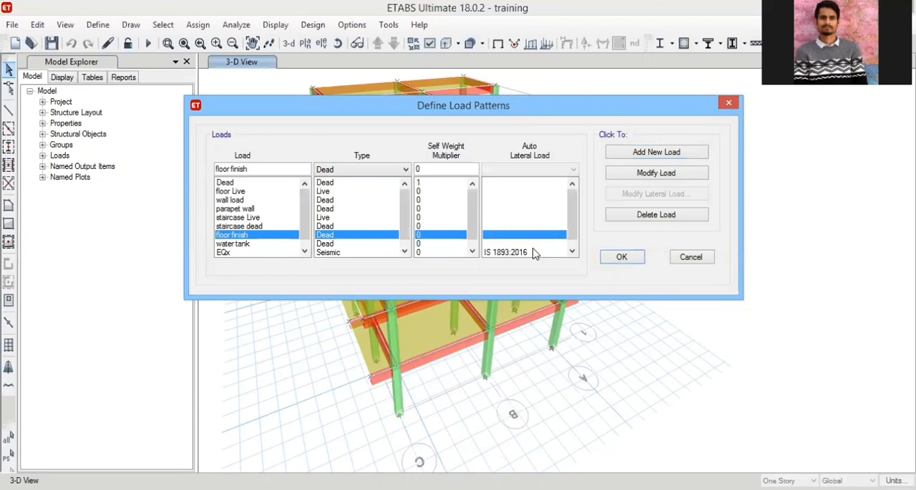
pyautogui.scroll(-1, 536, 253)
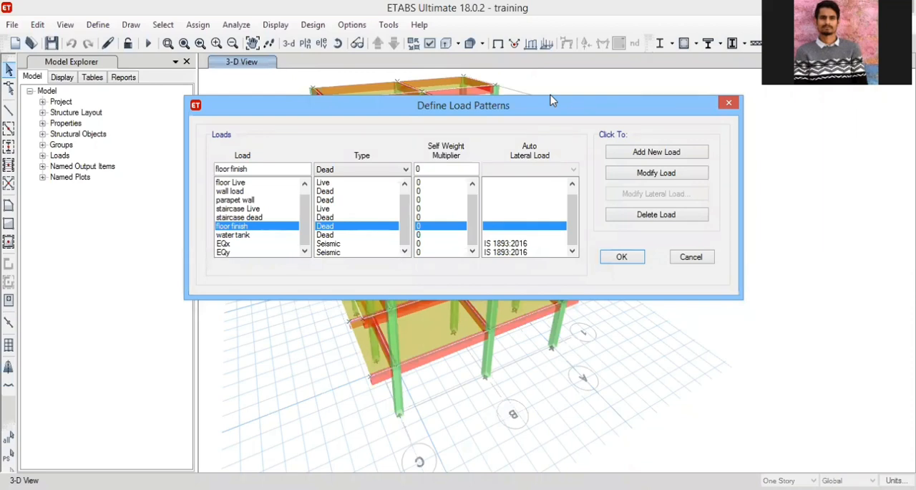
pyautogui.moveTo(550, 115); pyautogui.dragTo(550, 95)
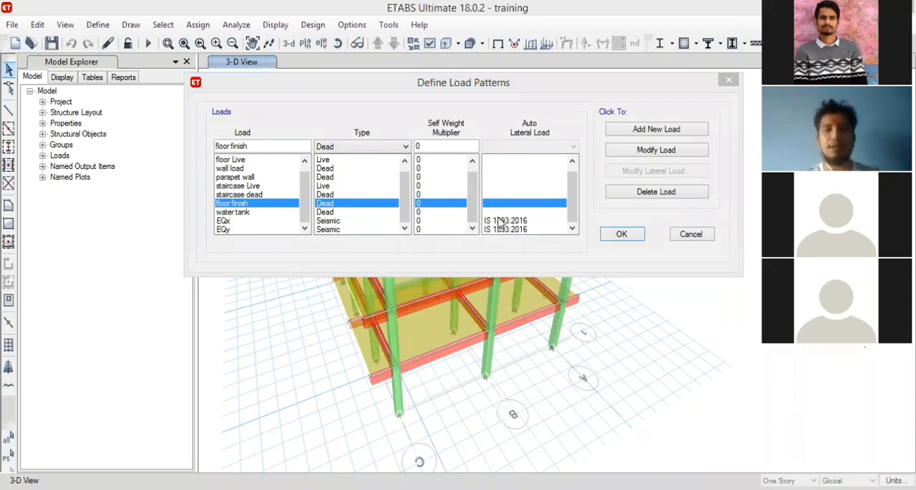
pyautogui.click(356, 222)
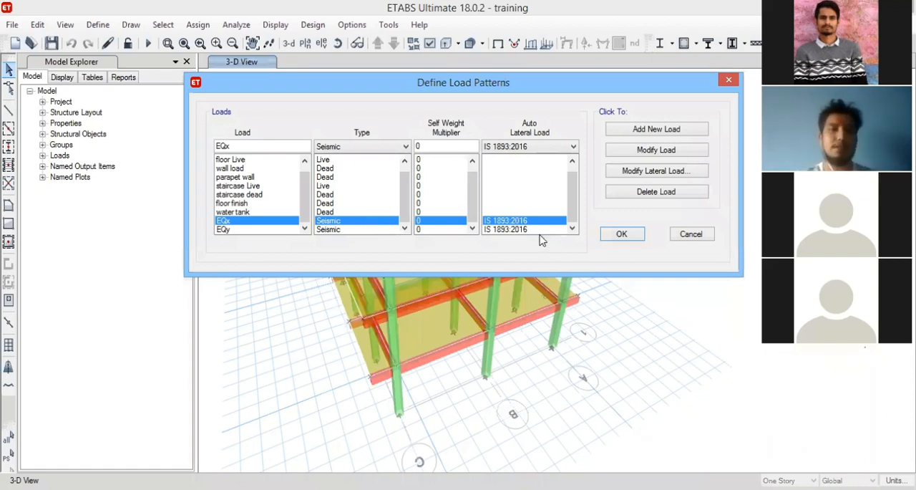
pyautogui.click(552, 147)
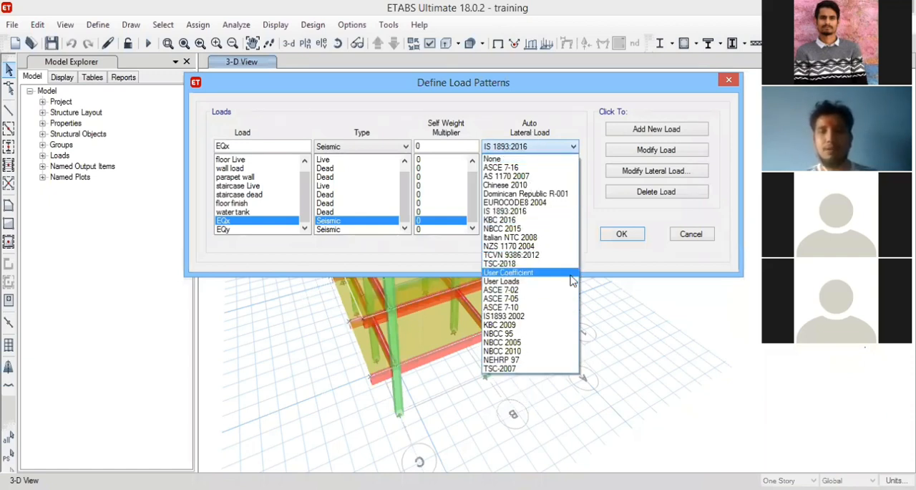
pyautogui.click(705, 267)
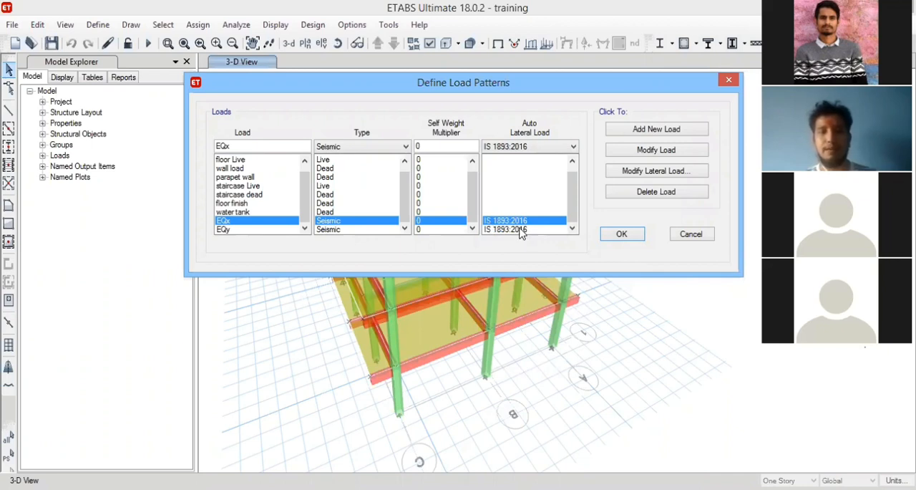
pyautogui.click(351, 230)
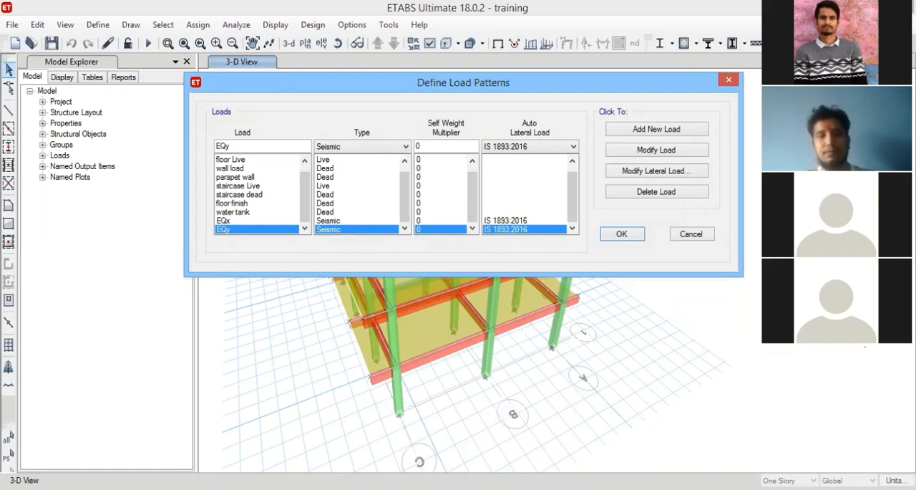
pyautogui.click(245, 187)
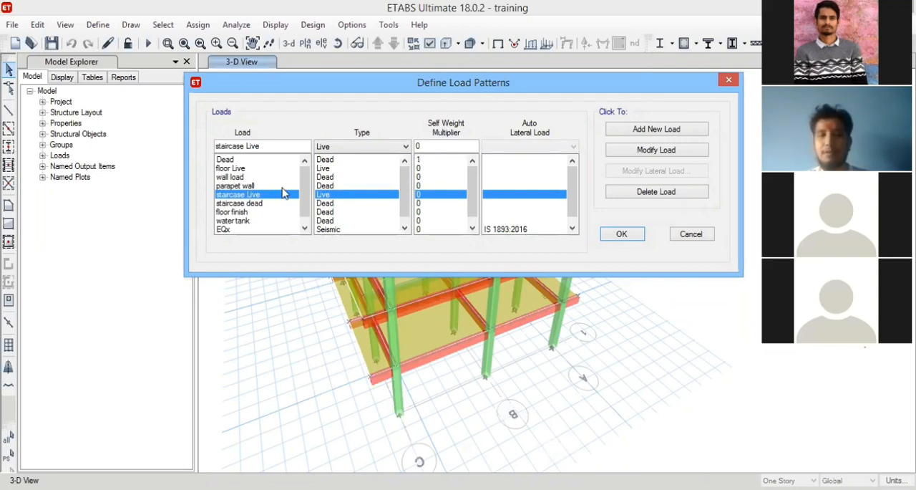
pyautogui.click(250, 213)
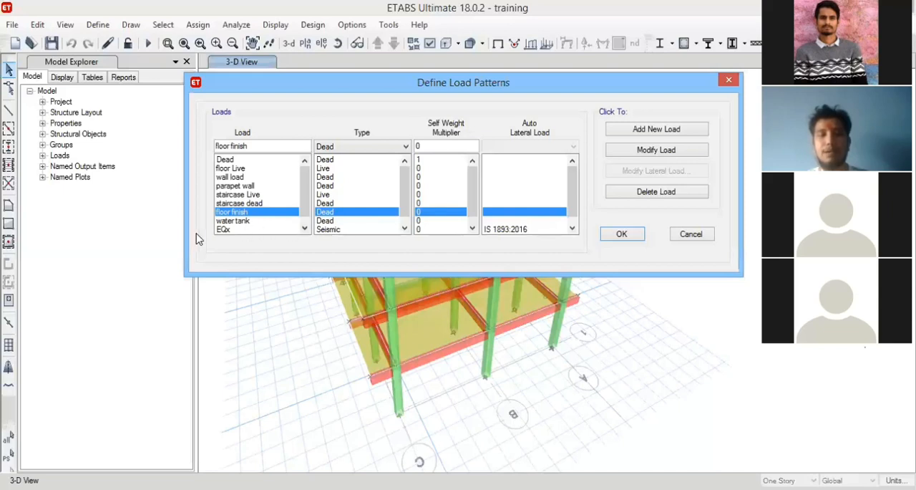
pyautogui.click(367, 230)
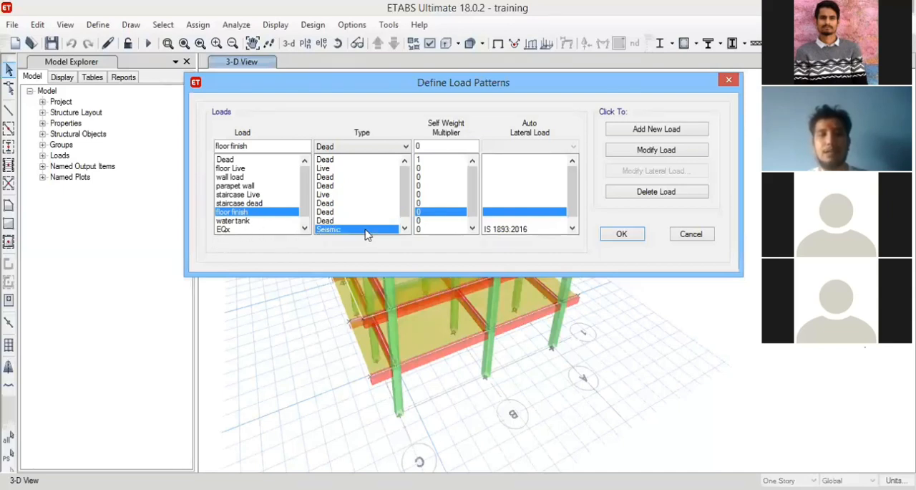
pyautogui.scroll(1, 367, 235)
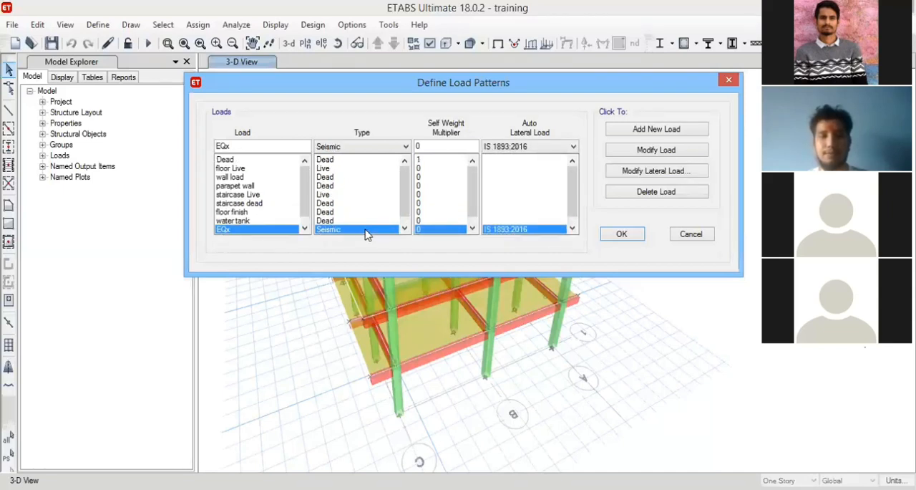
pyautogui.scroll(-1, 361, 228)
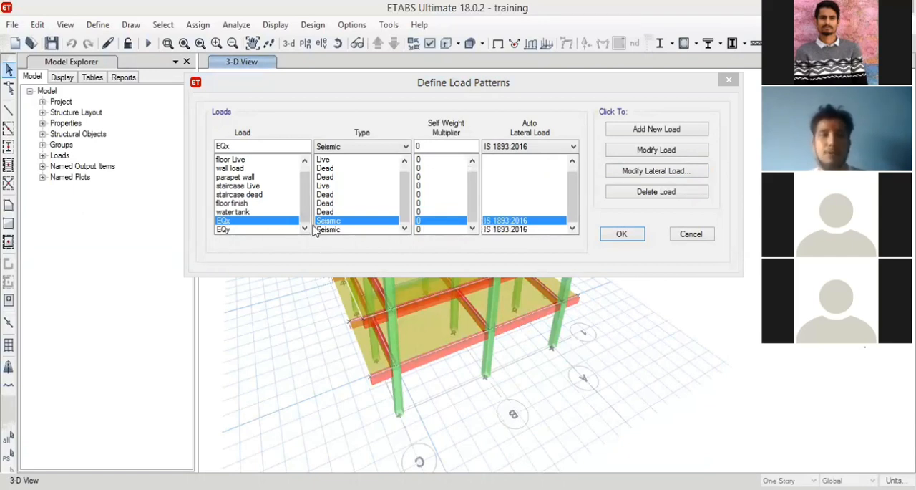
# Edit the EQx lateral load so it excludes Y Dir, Y Dir + Eccentricity and Y Dir - Eccentricity.
pyautogui.click(250, 224)
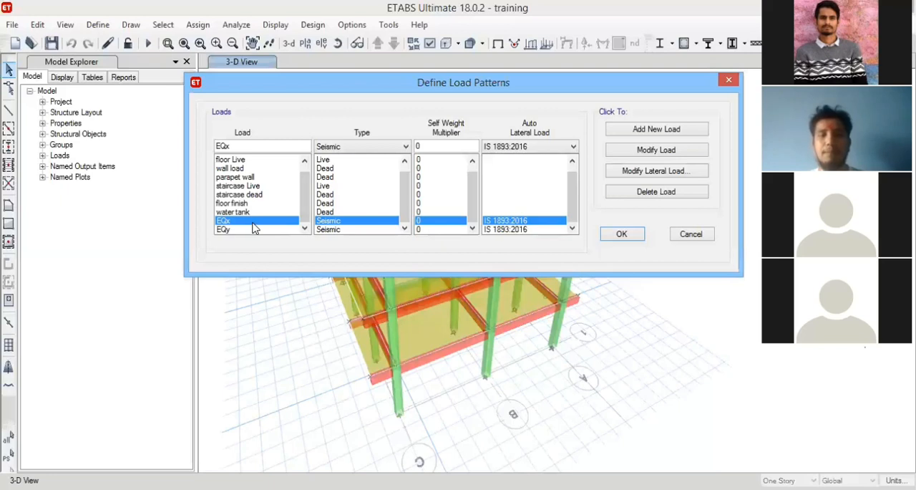
pyautogui.click(661, 176)
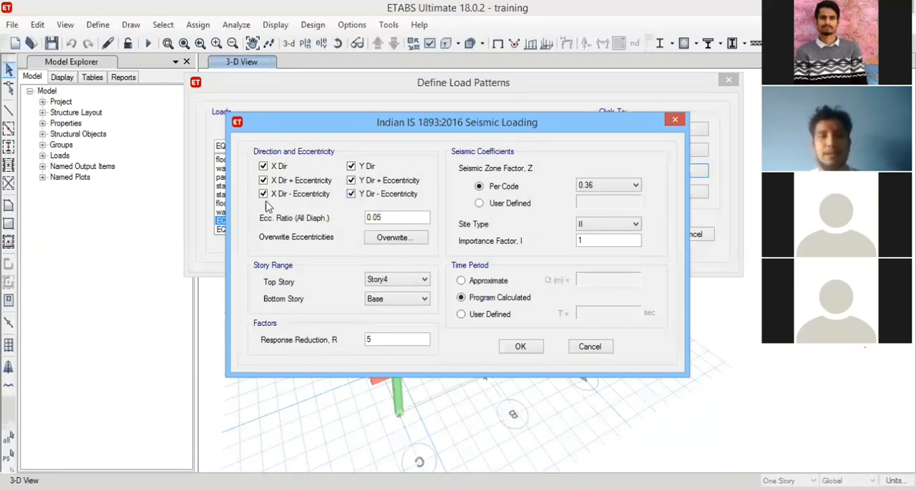
pyautogui.click(352, 166)
pyautogui.click(352, 181)
pyautogui.click(351, 194)
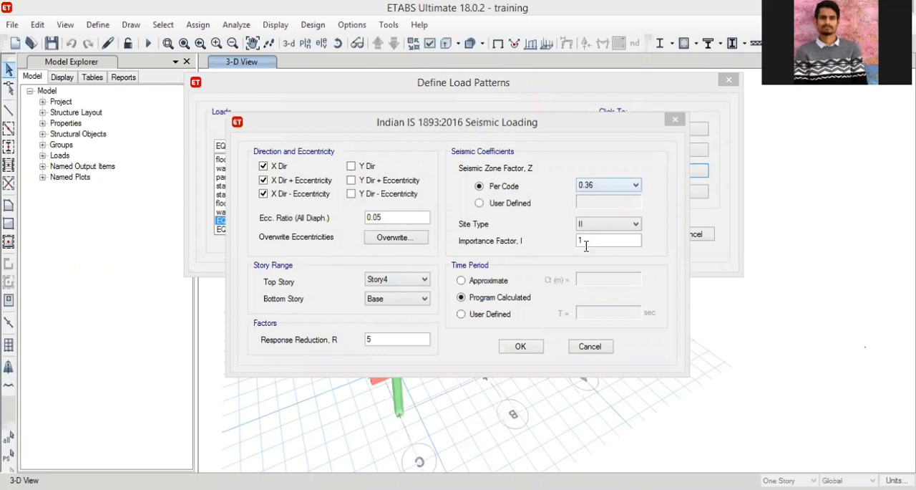
# Set the EQx time period to Program Calculated and accept its IS 1893:2016 seismic loading settings.
pyautogui.hotkey('shift', 'Tab')
pyautogui.click(561, 263)
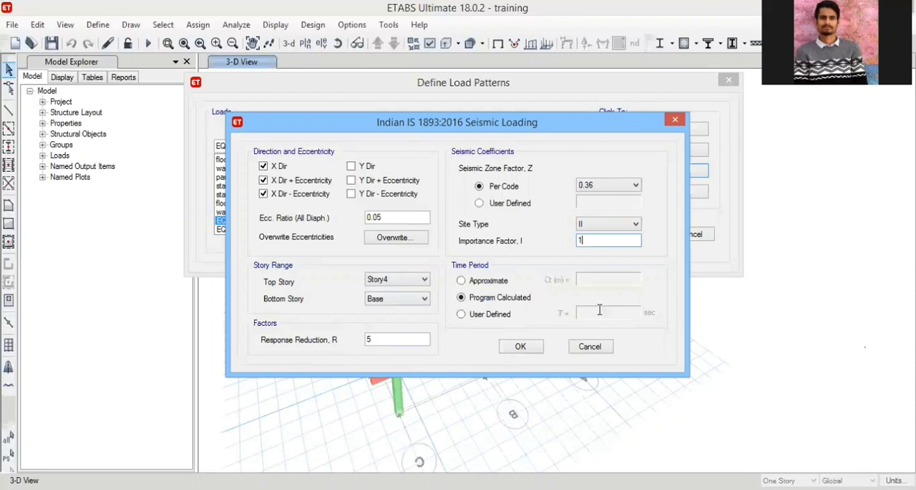
pyautogui.click(460, 298)
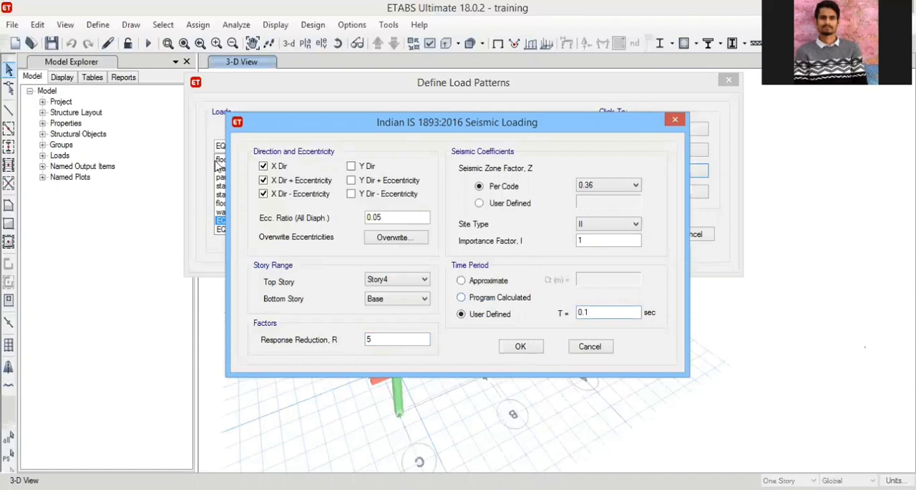
pyautogui.click(461, 297)
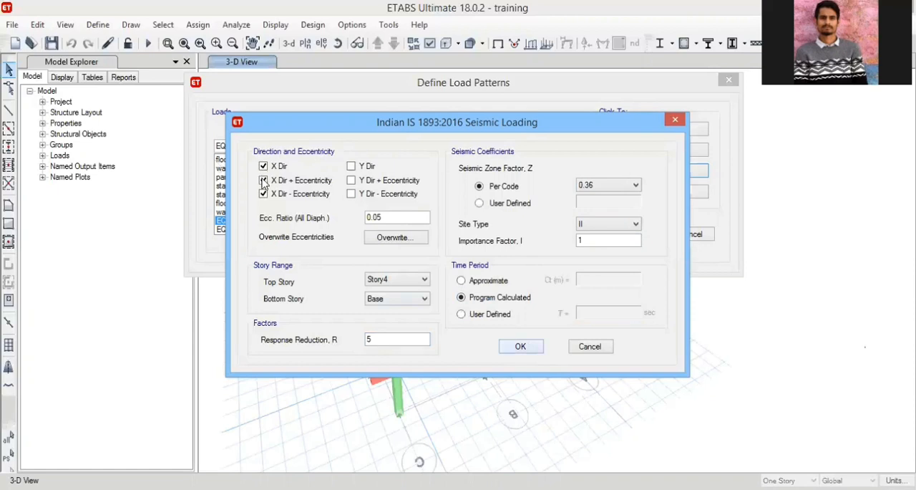
pyautogui.press('Return')
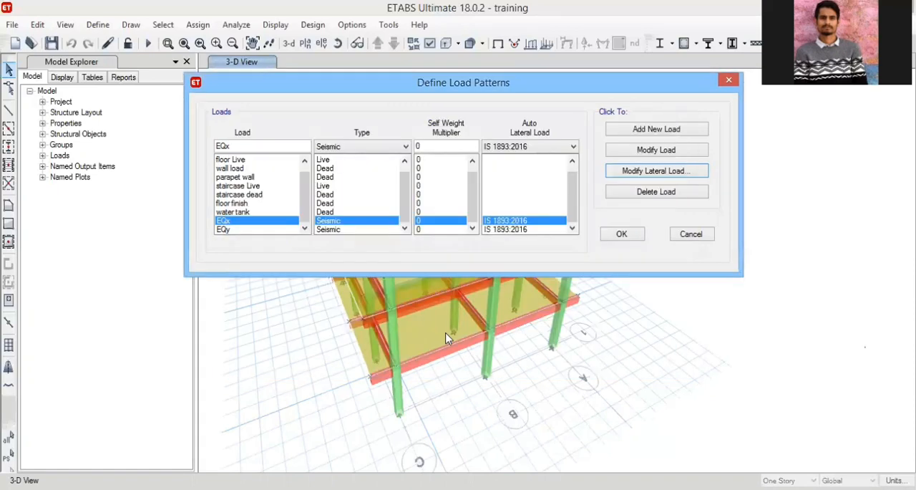
# Limit the EQy lateral load to Y Dir with its plus and minus eccentricities, and accept the load pattern definitions.
pyautogui.press('Down')
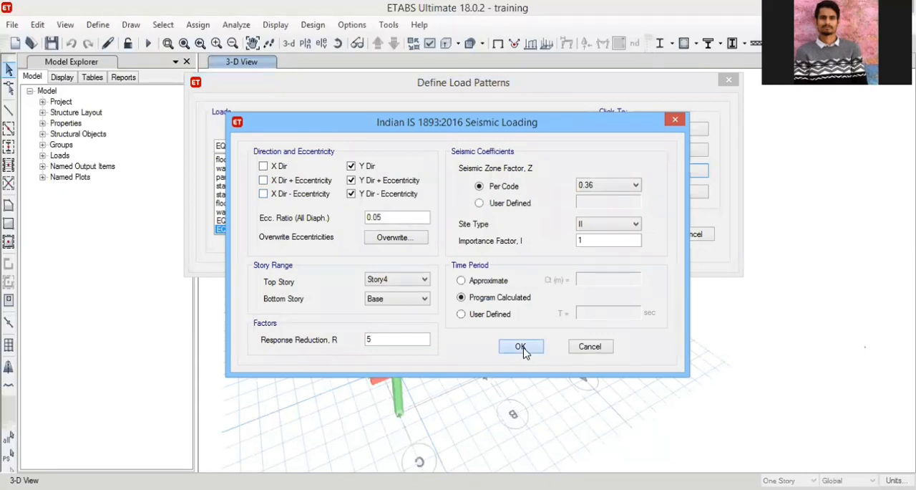
pyautogui.click(521, 347)
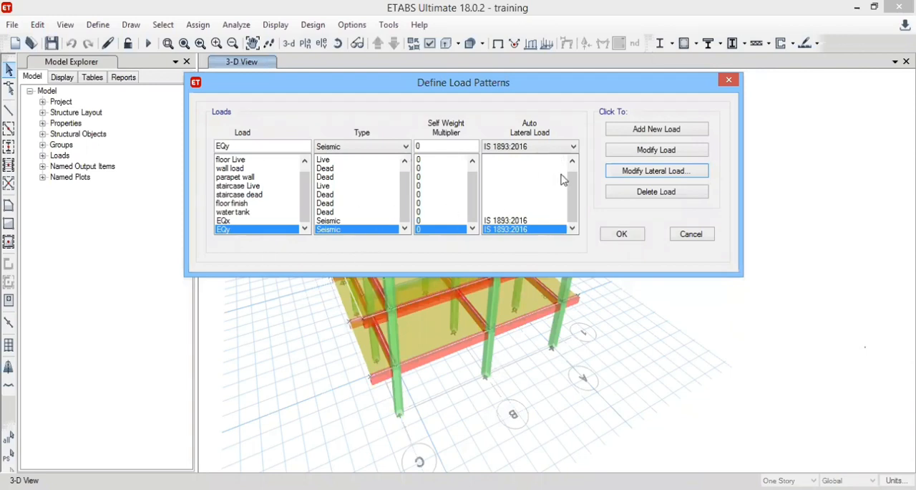
pyautogui.click(622, 236)
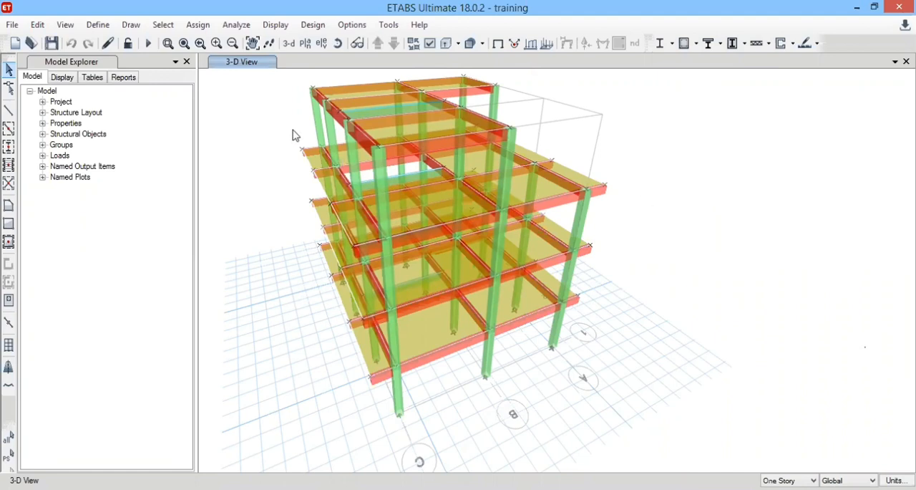
# Check the model's load combinations and leave the dialog without adding a combo.
pyautogui.moveTo(317, 189); pyautogui.dragTo(323, 189, button='middle')
pyautogui.moveTo(323, 124); pyautogui.dragTo(348, 126, button='middle')
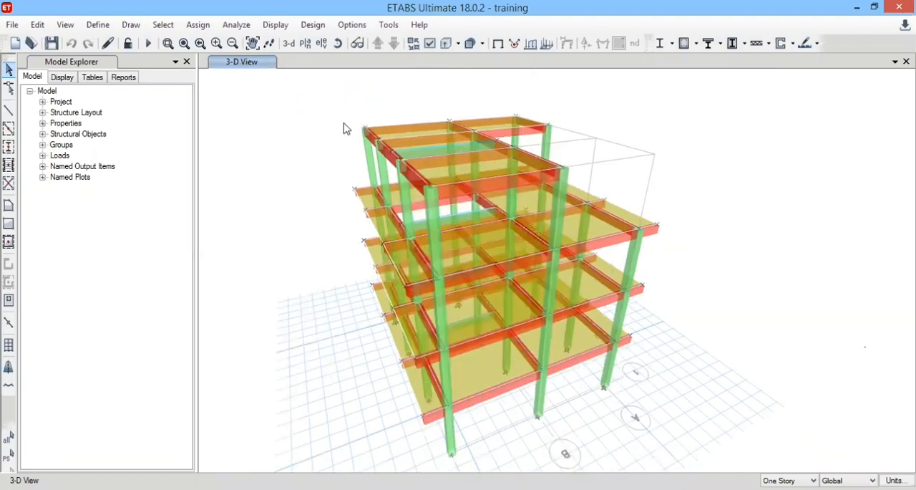
pyautogui.click(96, 25)
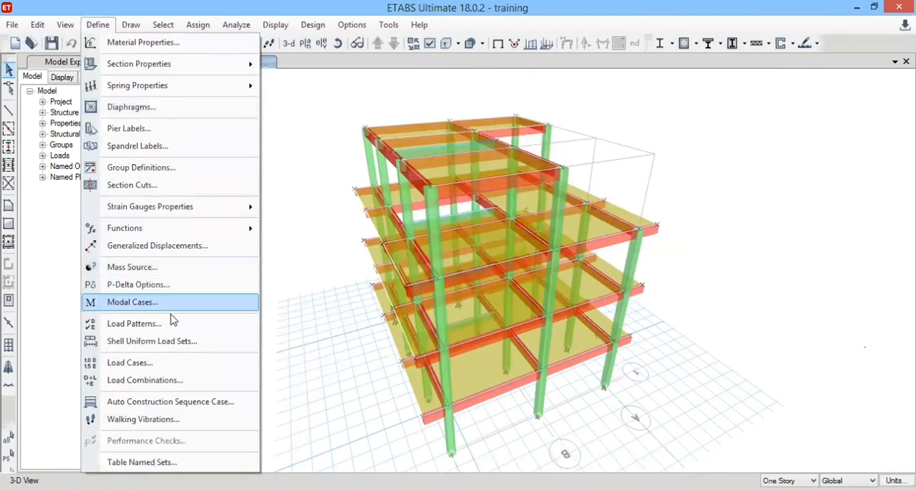
pyautogui.click(194, 381)
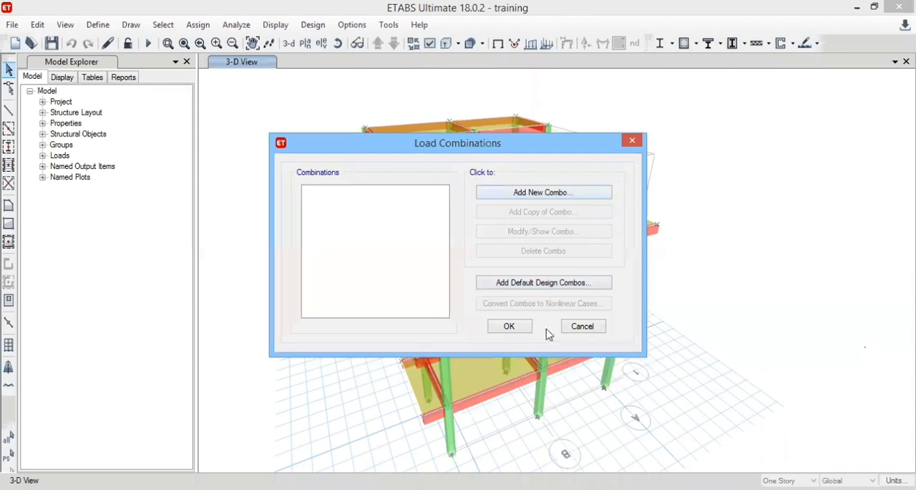
pyautogui.click(588, 330)
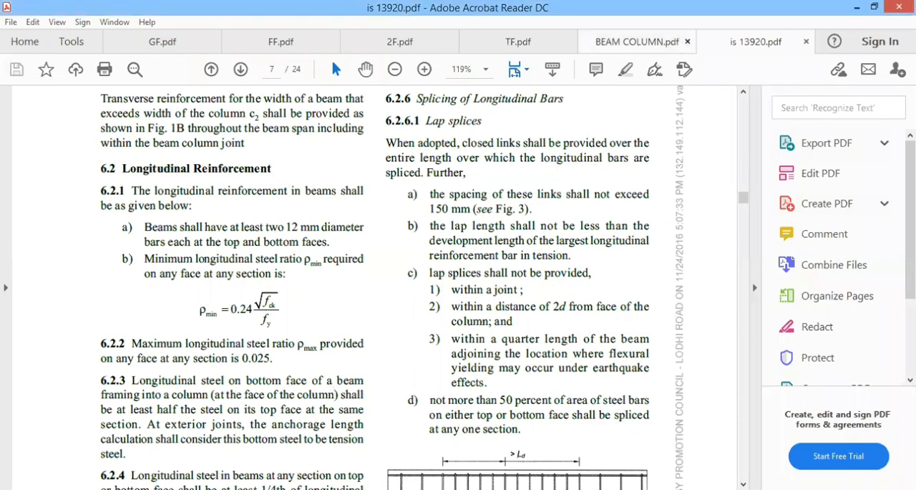
# Switch to Adobe Acrobat Reader, close BEAM COLUMN.pdf and open is.1893.1.2002.pdf from the Earthquake codes folder.
pyautogui.click(687, 42)
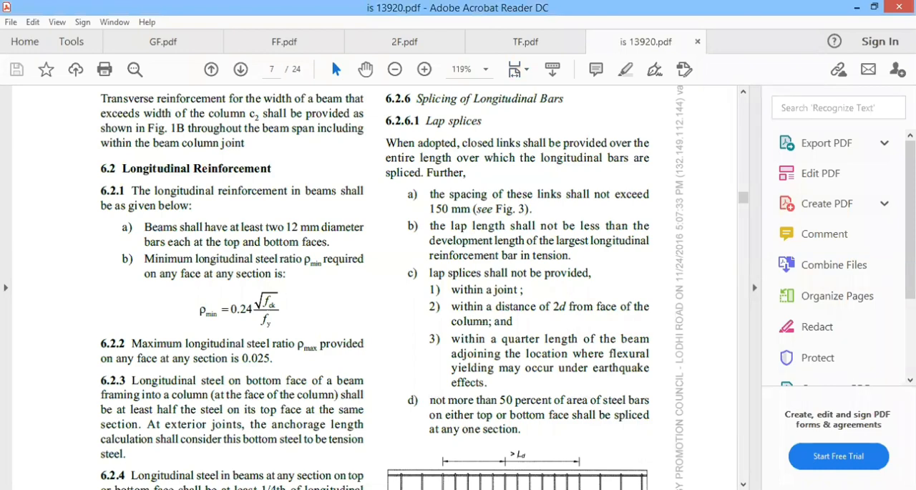
pyautogui.hotkey('alt', 'Tab')
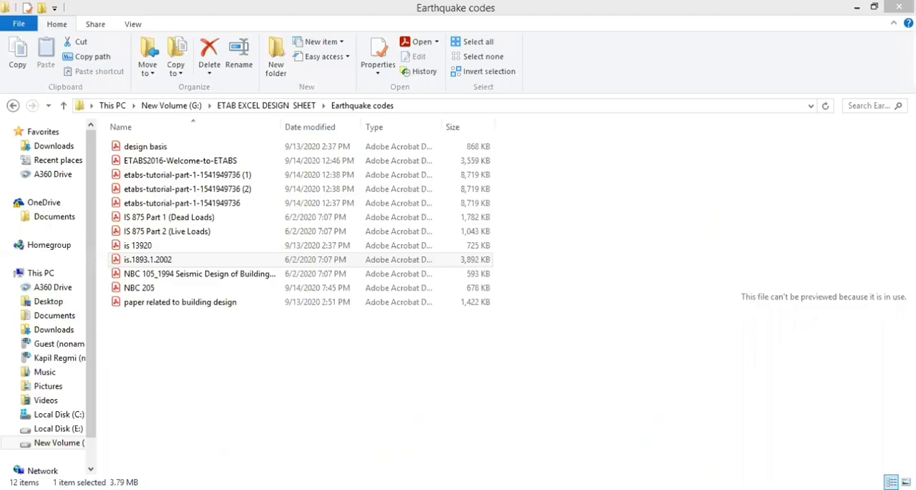
pyautogui.hotkey('alt', 'Tab')
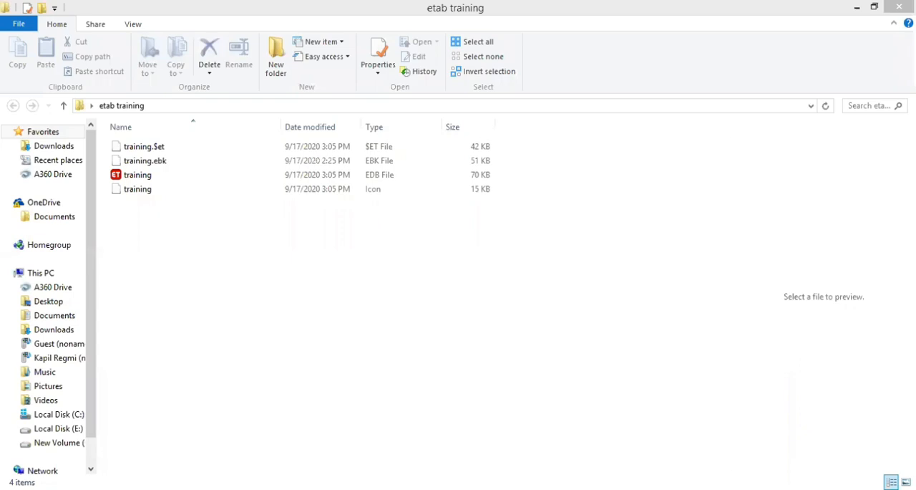
pyautogui.hotkey('alt', 'Tab')
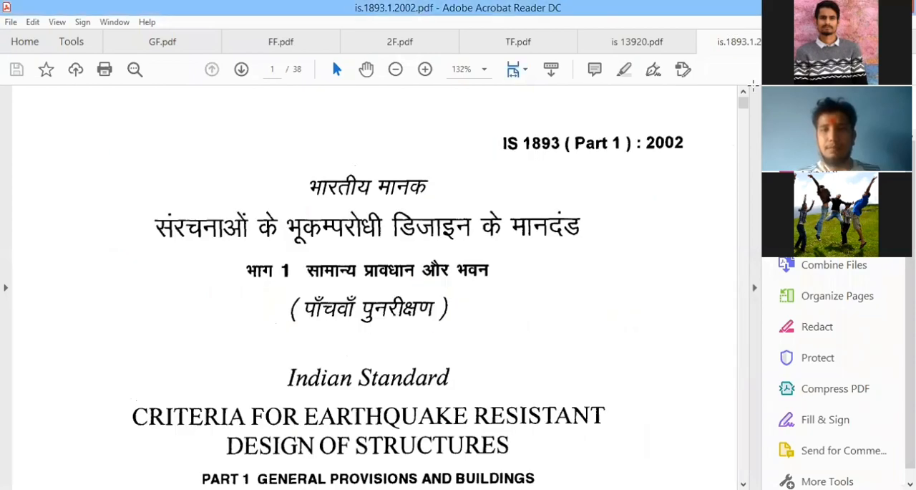
# Look through the opening pages of IS 1893 and examine the seismic zones map of India with its zone legend.
pyautogui.scroll(-5, 497, 231)
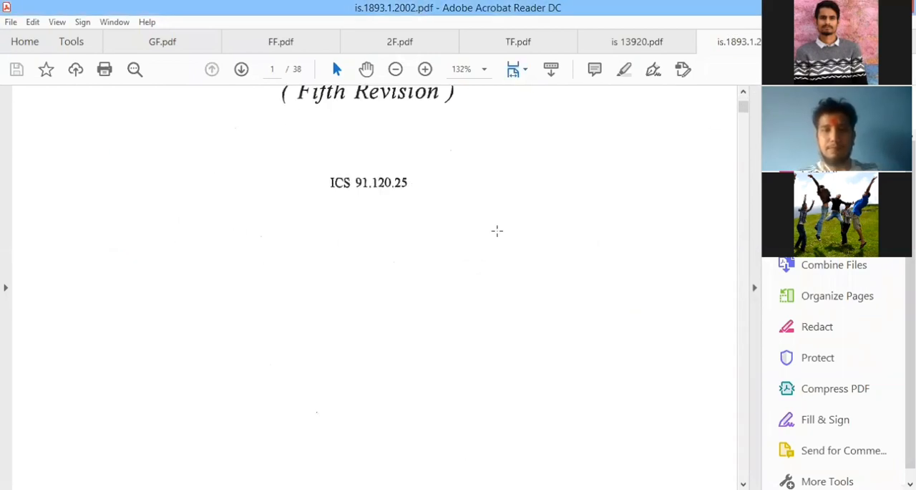
pyautogui.scroll(-12, 444, 303)
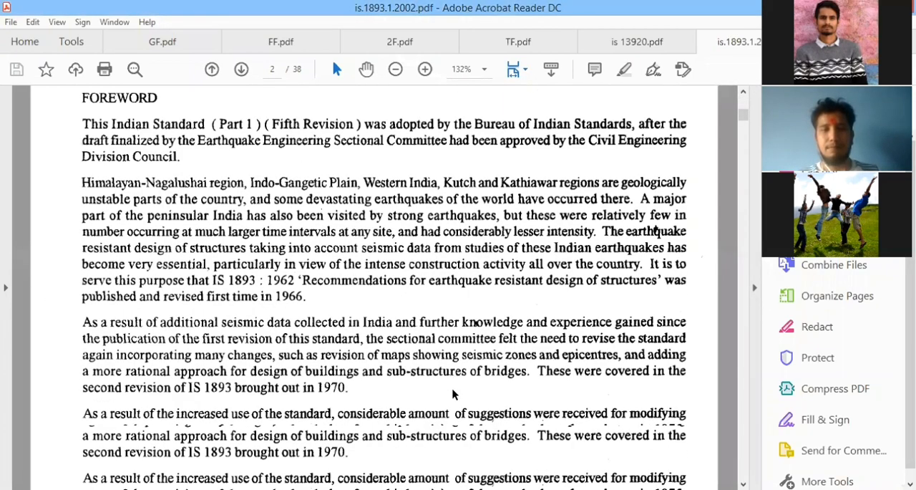
pyautogui.scroll(-15, 453, 394)
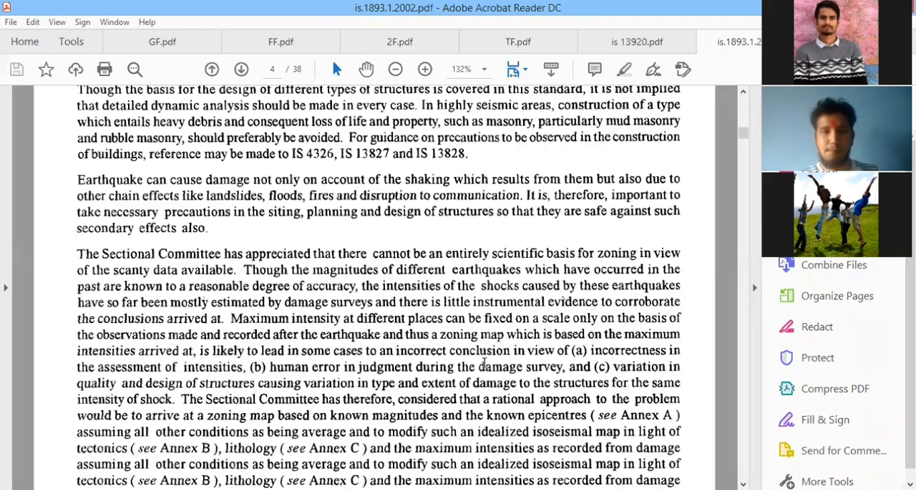
pyautogui.scroll(-10, 487, 355)
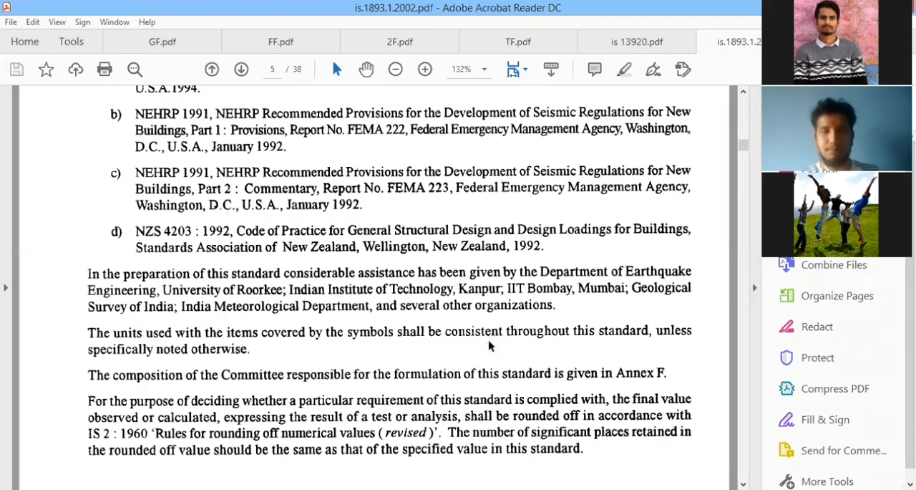
pyautogui.scroll(-15, 490, 346)
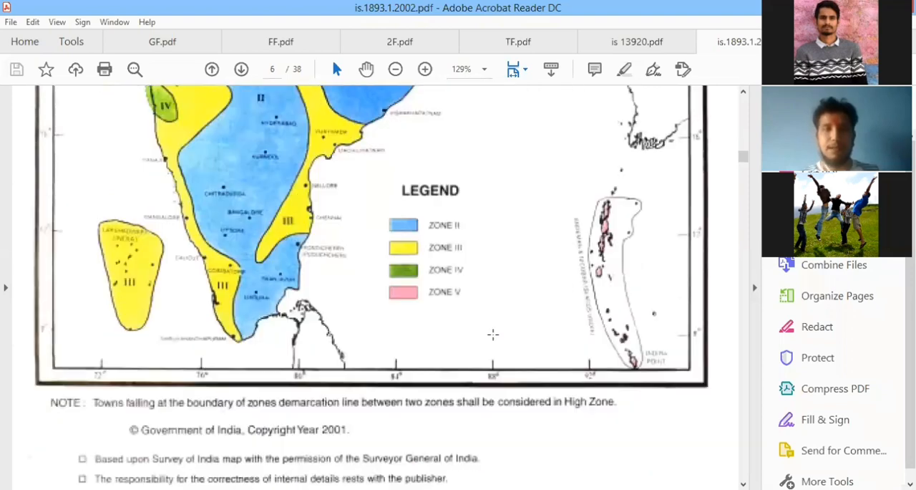
pyautogui.scroll(10, 492, 333)
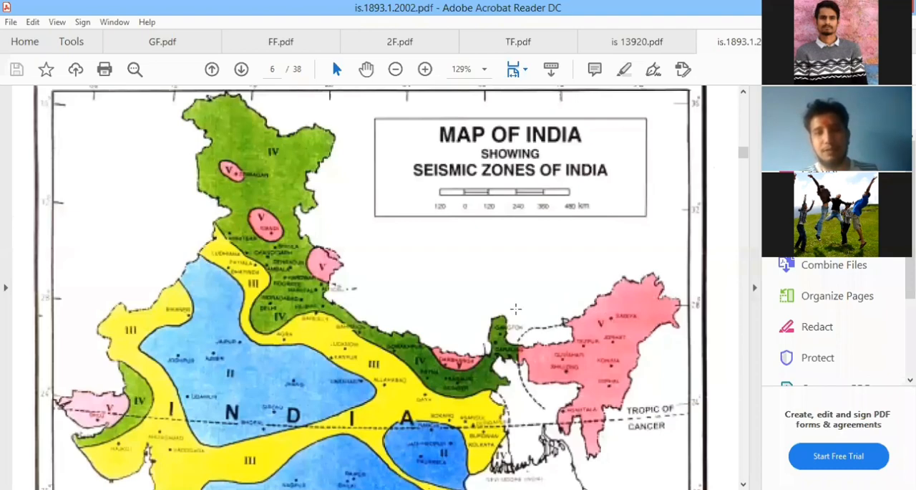
pyautogui.scroll(-15, 493, 281)
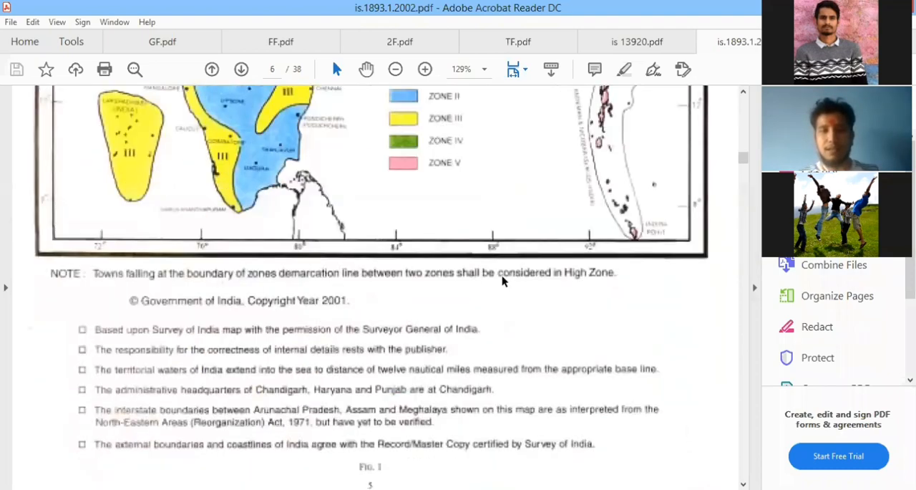
# Examine the load combinations for steel and reinforced concrete structures in clauses 6.3.1.1 and 6.3.1.2 of IS 1893.
pyautogui.scroll(-10, 494, 290)
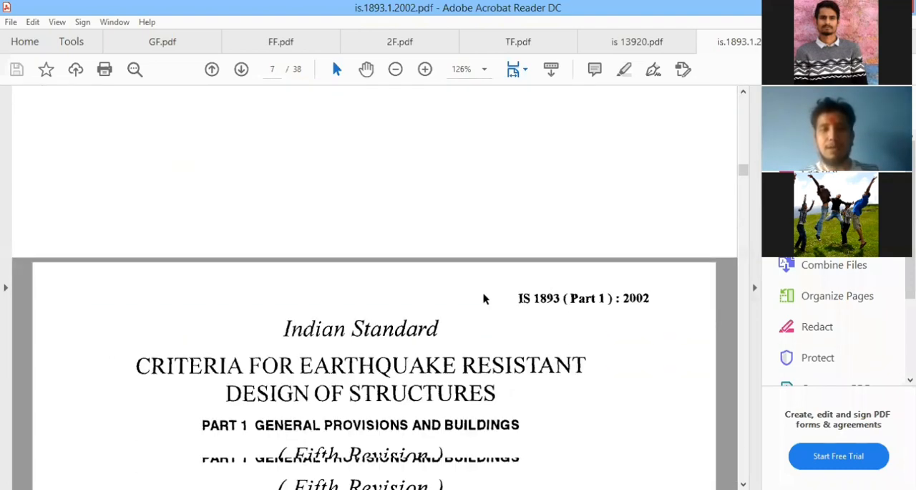
pyautogui.scroll(-15, 479, 294)
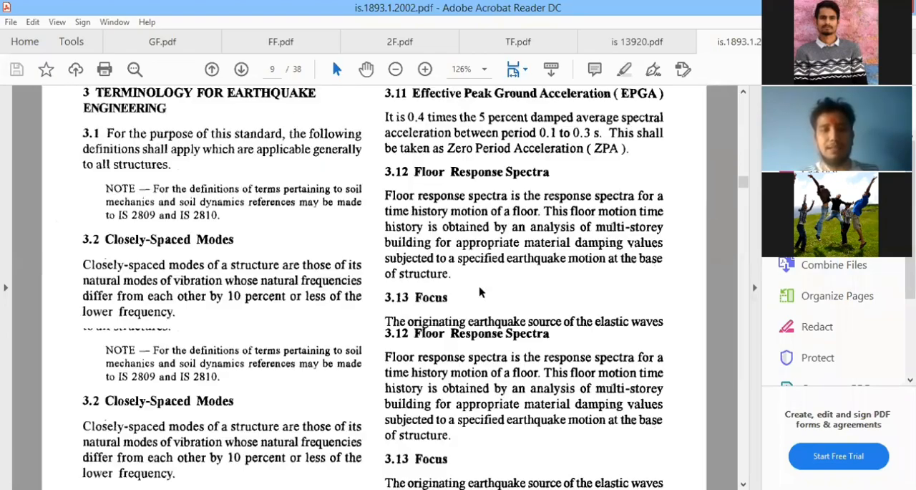
pyautogui.scroll(-15, 481, 289)
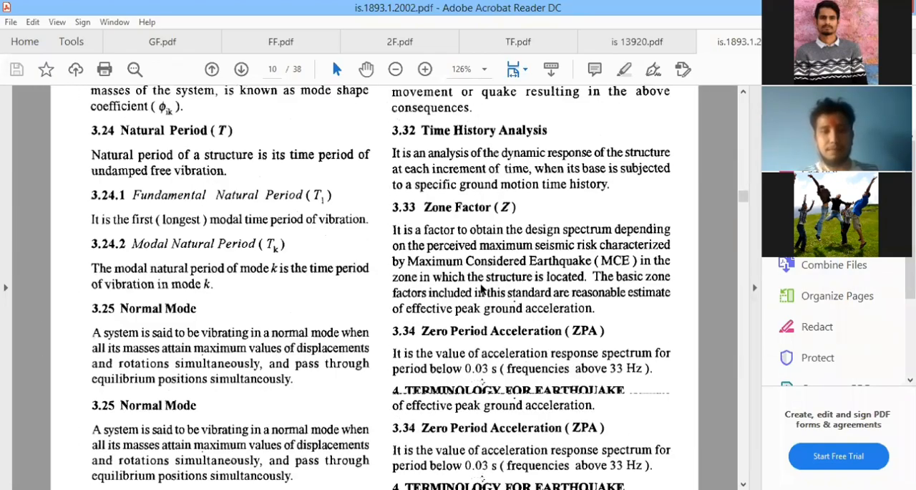
pyautogui.scroll(-15, 481, 286)
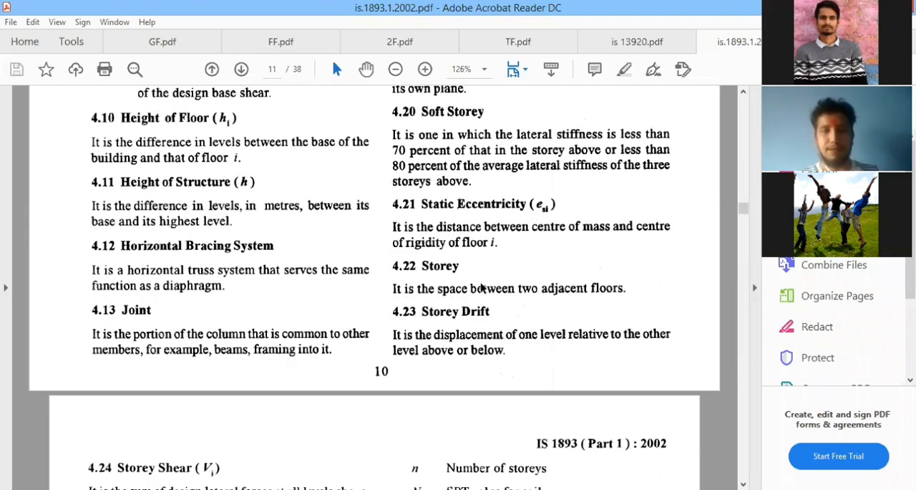
pyautogui.scroll(-15, 480, 281)
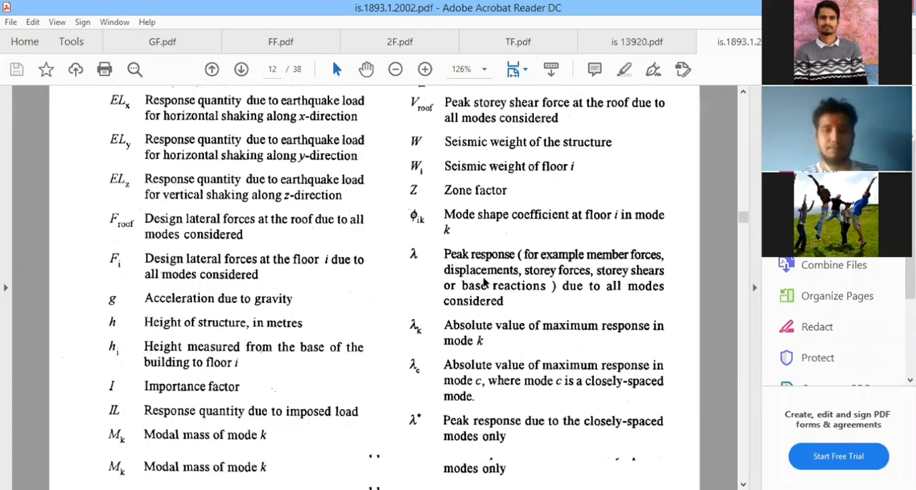
pyautogui.scroll(-10, 484, 282)
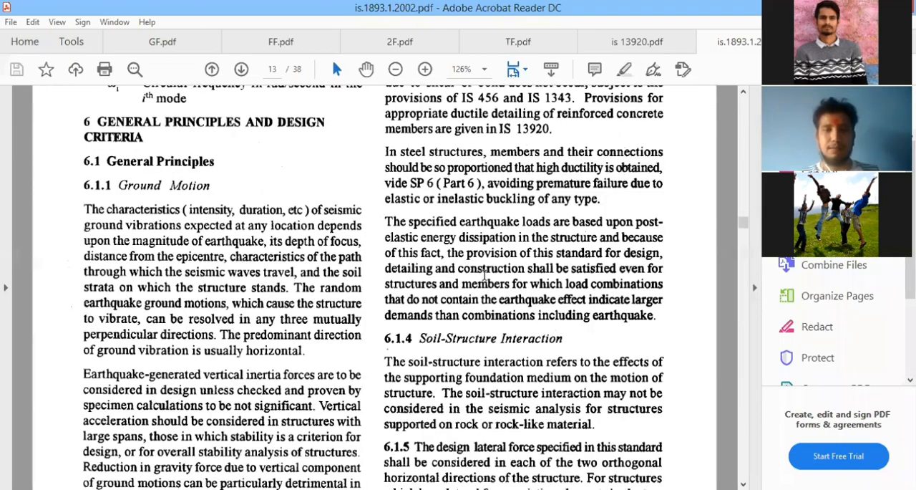
pyautogui.scroll(-10, 485, 273)
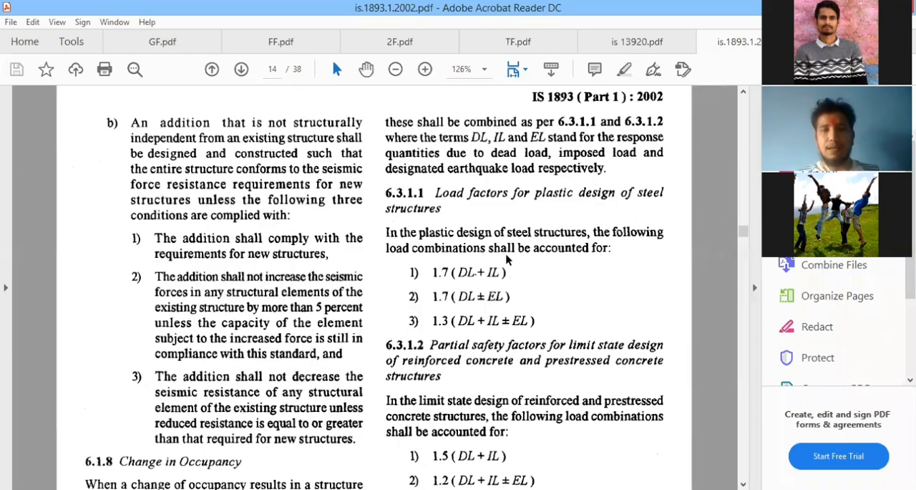
pyautogui.scroll(-1, 453, 350)
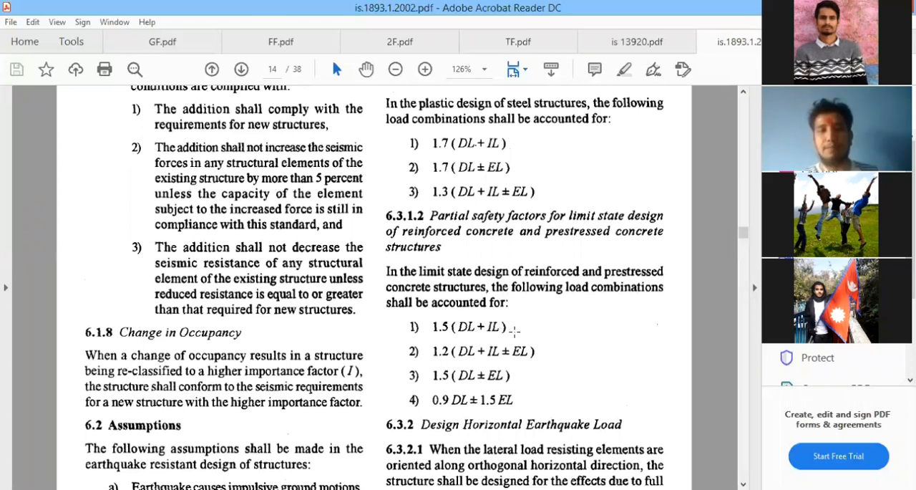
pyautogui.scroll(3, 513, 272)
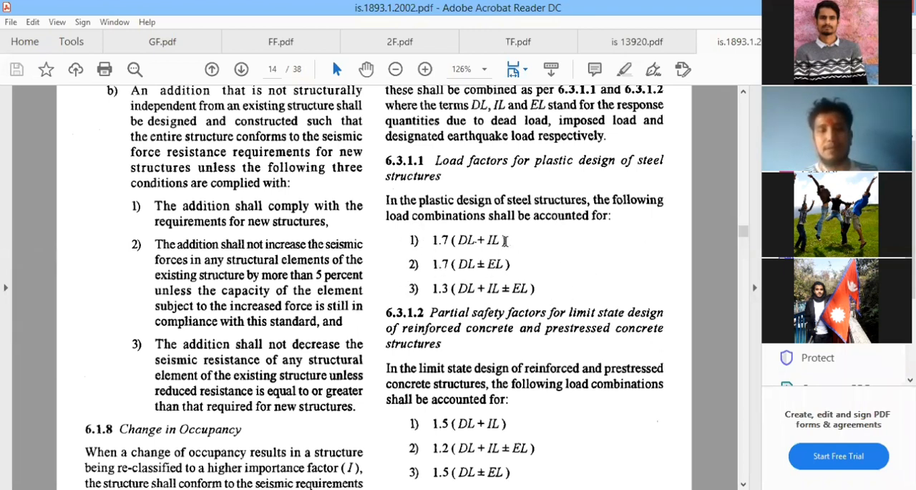
pyautogui.scroll(-9, 505, 241)
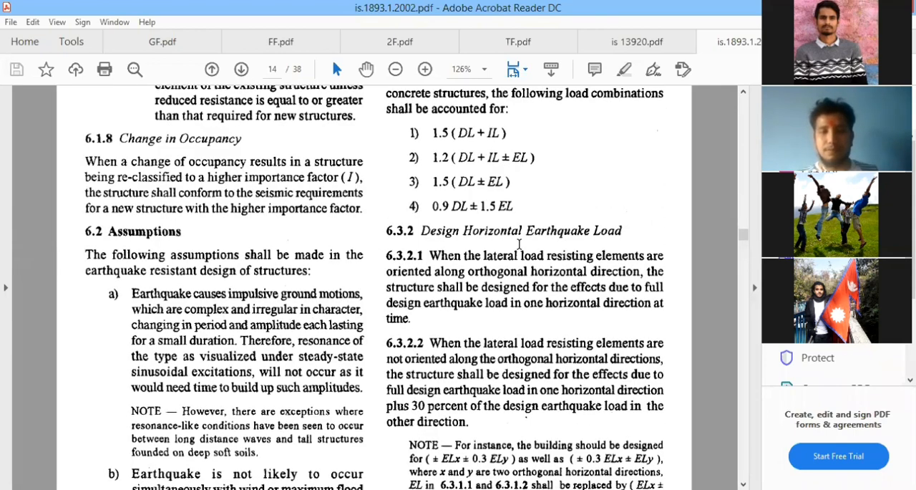
pyautogui.scroll(-5, 744, 91)
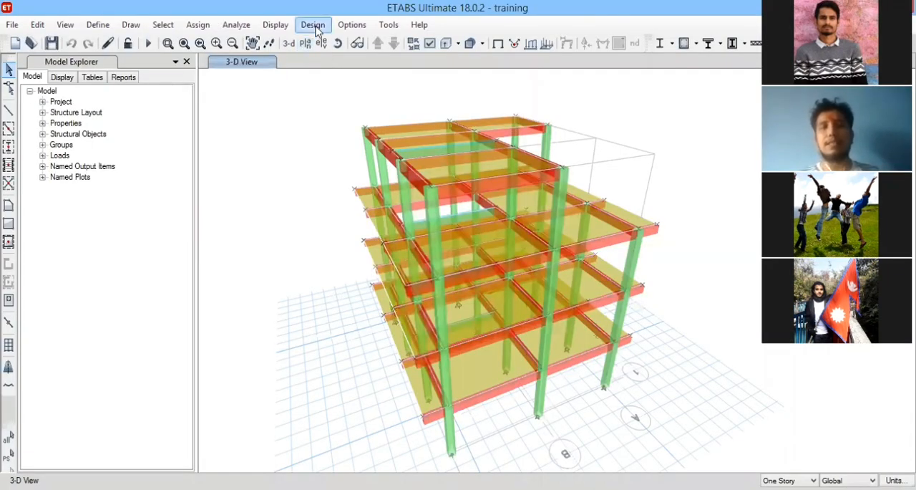
# Switch to ETABS and check the design code in the concrete frame design preferences, leaving them unchanged.
pyautogui.click(314, 26)
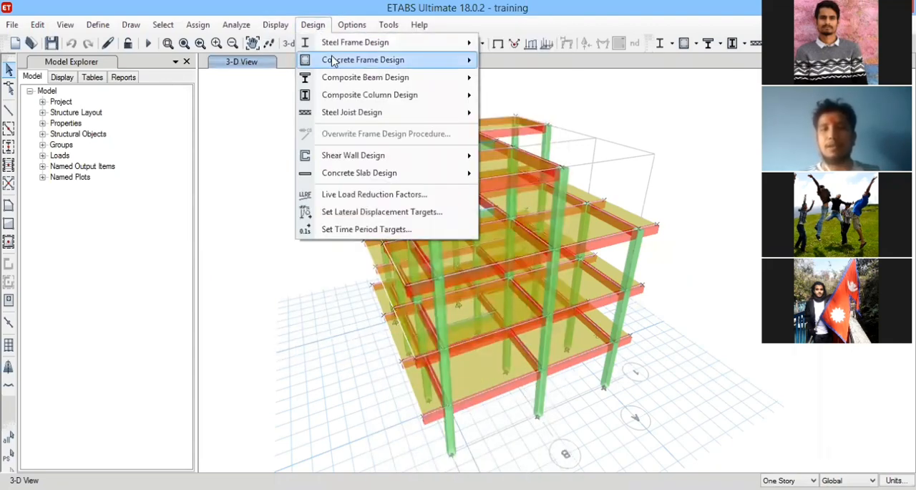
pyautogui.moveTo(334, 60)
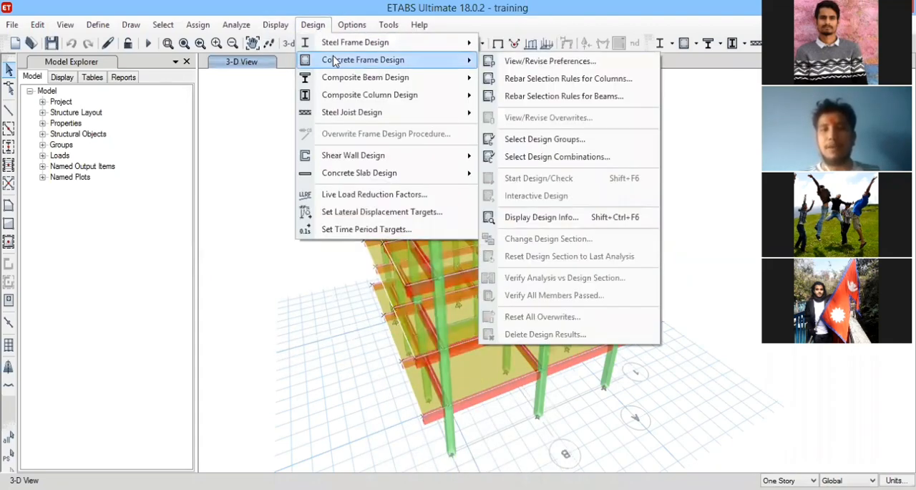
pyautogui.click(535, 63)
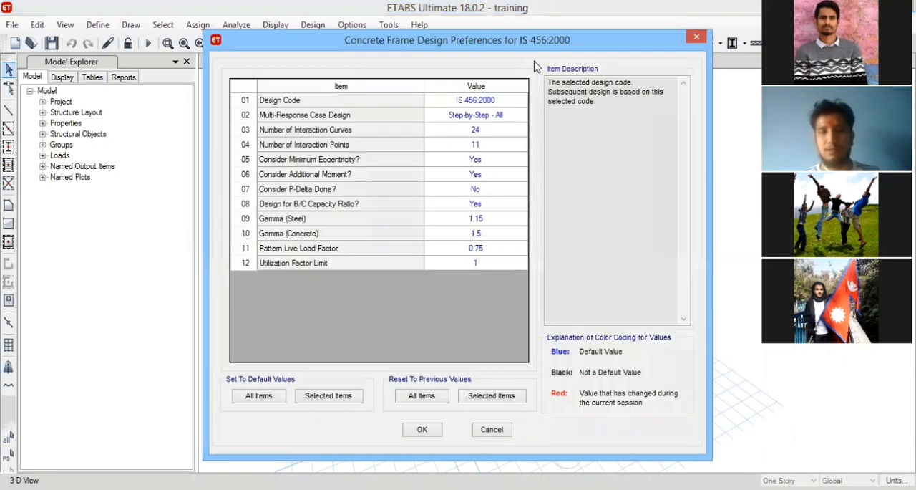
pyautogui.click(698, 37)
pyautogui.click(313, 24)
pyautogui.moveTo(368, 60)
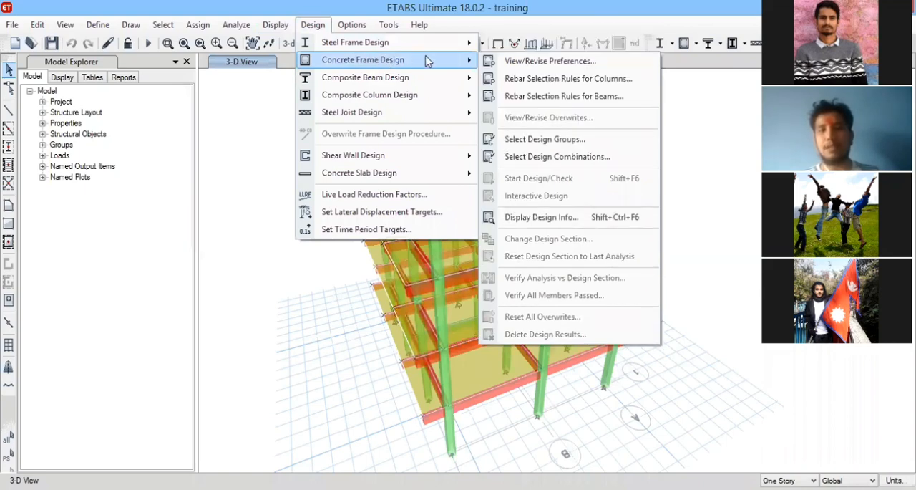
pyautogui.click(526, 63)
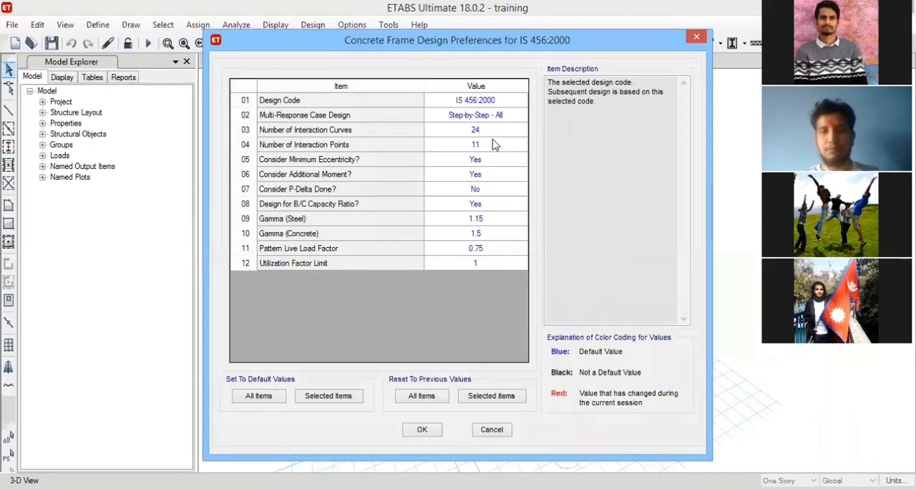
pyautogui.click(696, 39)
# Accept the concrete frame design preferences with IS 456:2000 as the design code, and save the model.
pyautogui.click(313, 25)
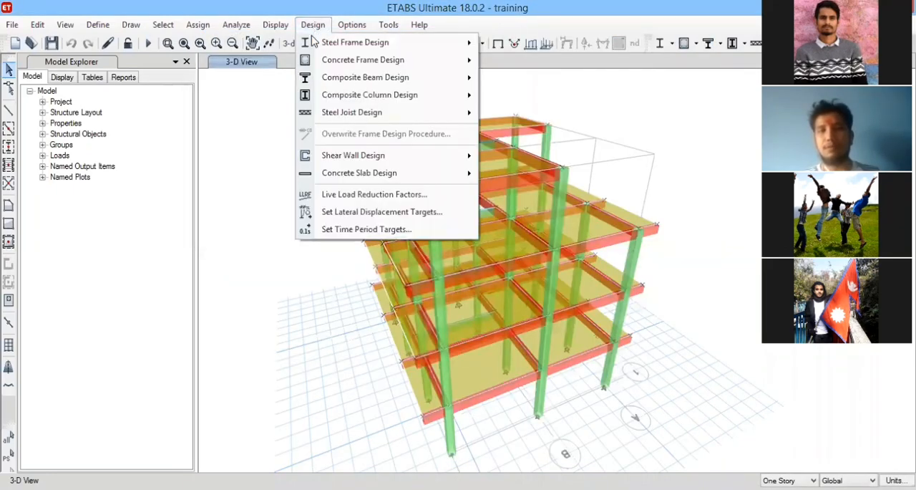
pyautogui.moveTo(335, 60)
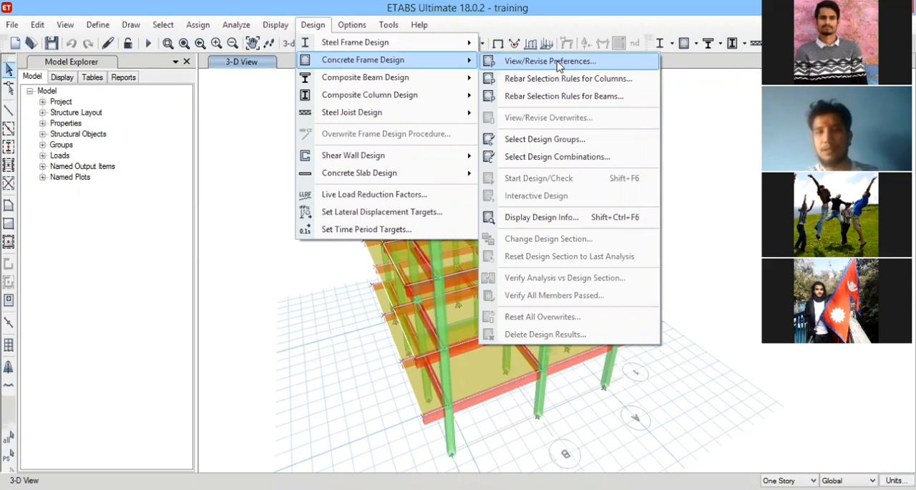
pyautogui.click(535, 63)
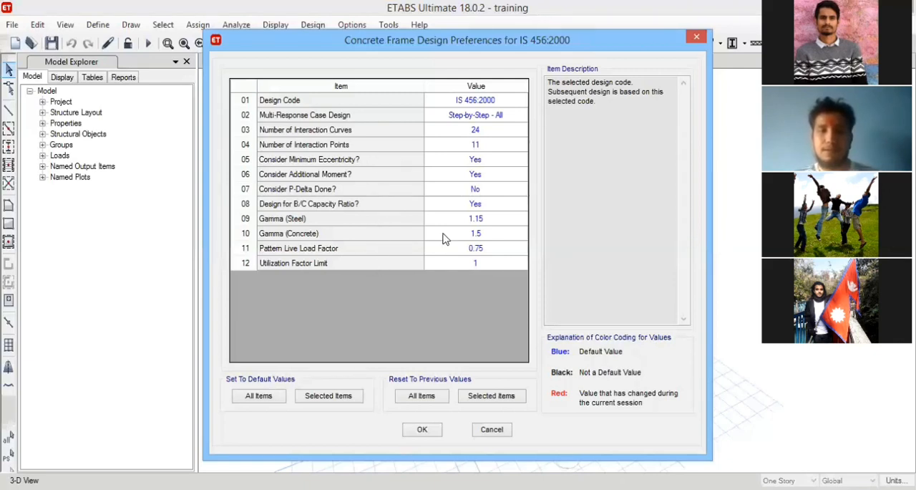
pyautogui.click(424, 431)
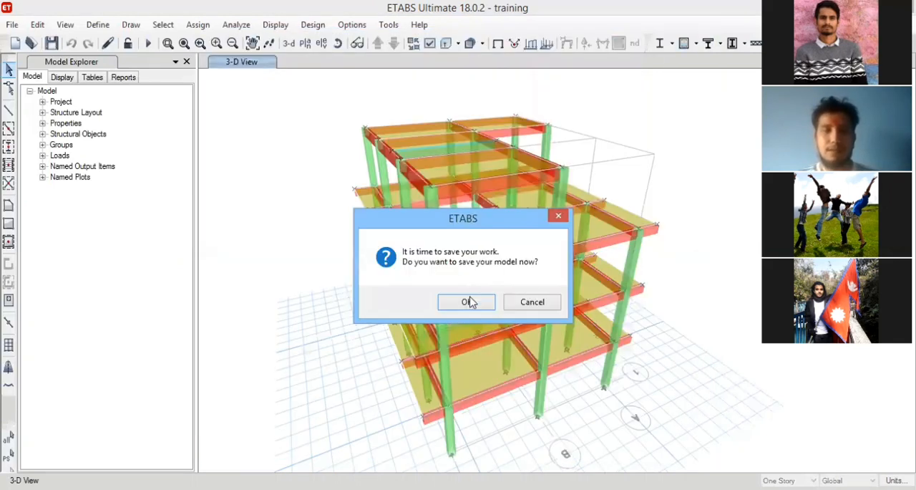
pyautogui.click(470, 301)
# Start a new load combination and name it 1.2 DL.
pyautogui.click(98, 25)
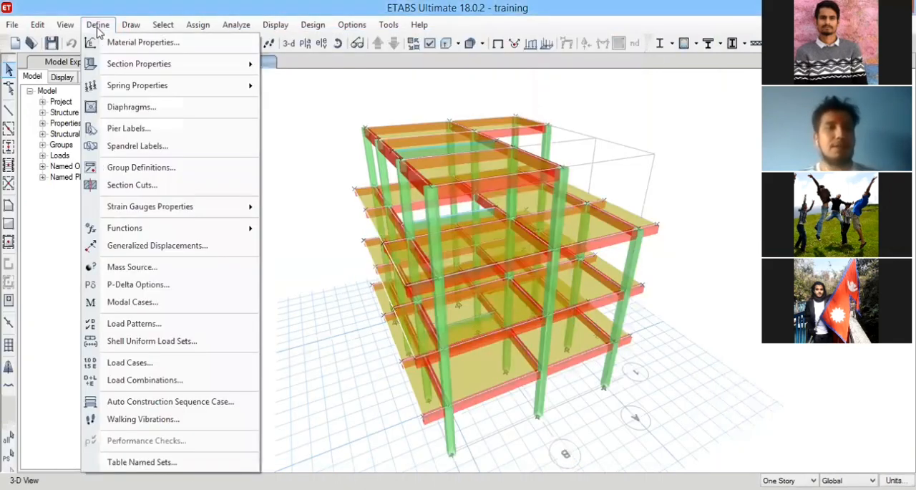
pyautogui.click(167, 382)
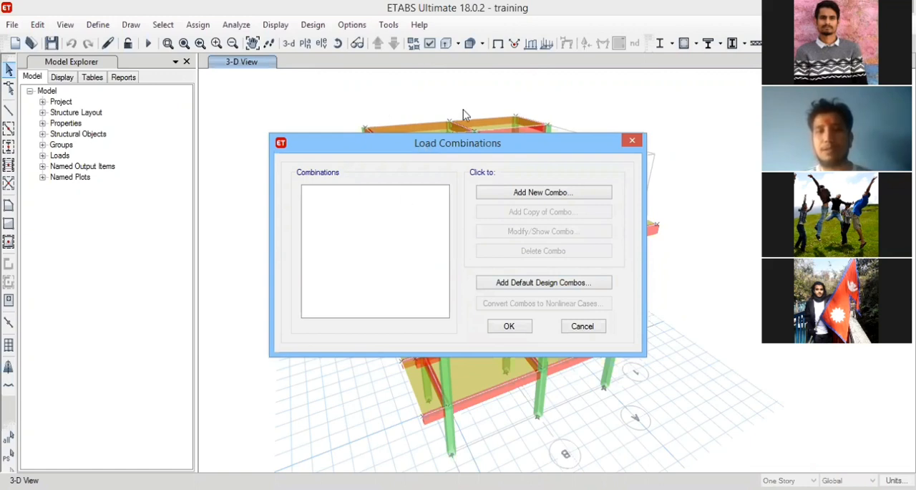
pyautogui.click(542, 193)
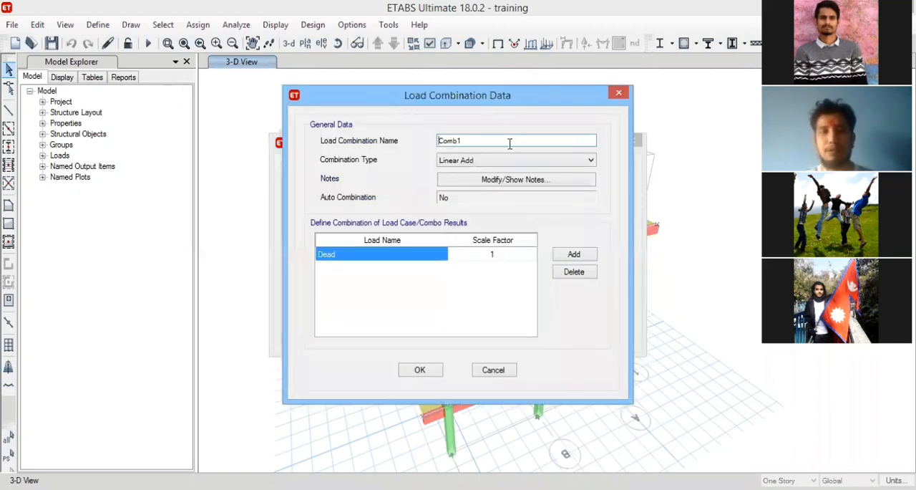
pyautogui.write('1')
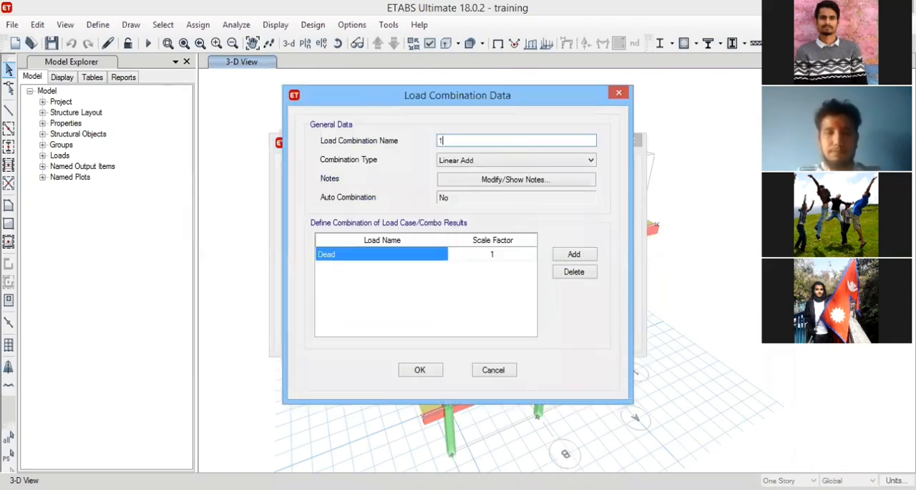
pyautogui.write('.2 DL')
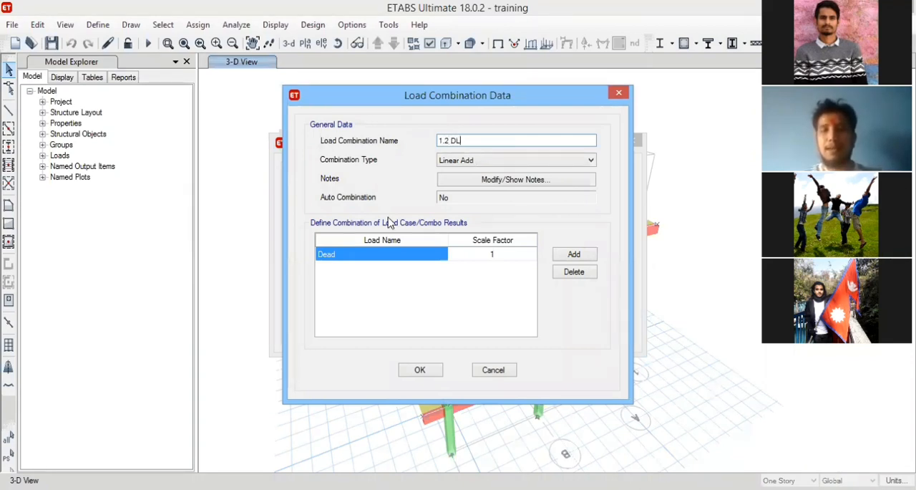
# Set the Dead load's scale factor to 1.2 and add a second load row to the combination.
pyautogui.click(421, 262)
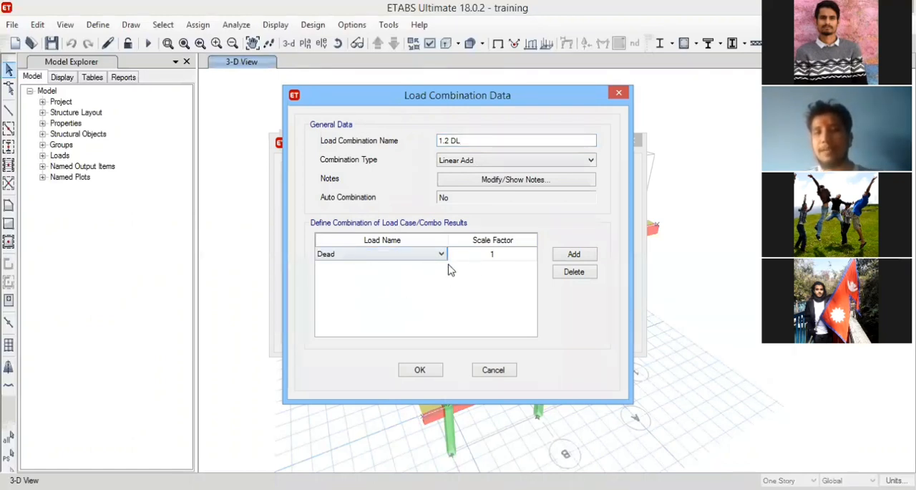
pyautogui.click(504, 259)
pyautogui.write('1')
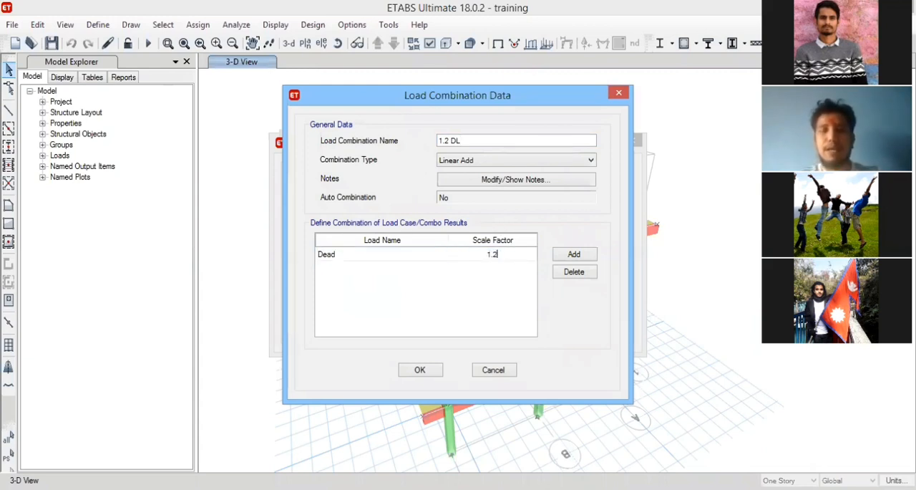
pyautogui.click(574, 256)
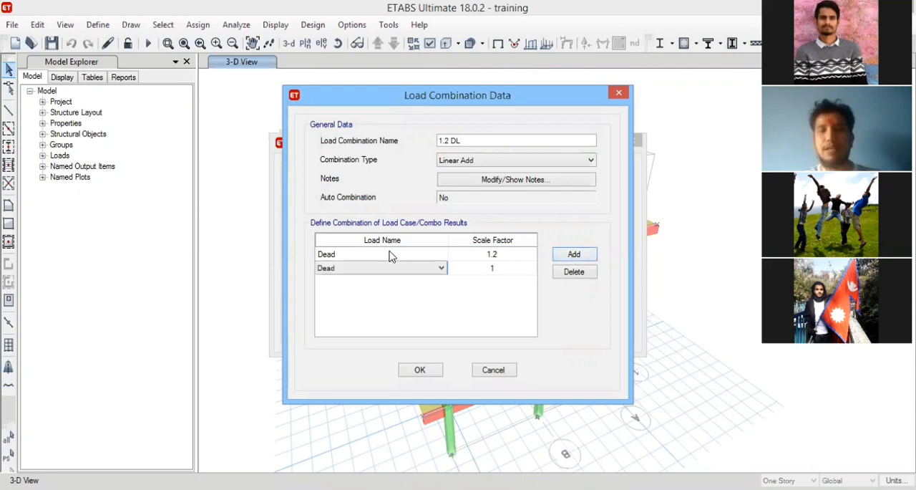
pyautogui.click(429, 269)
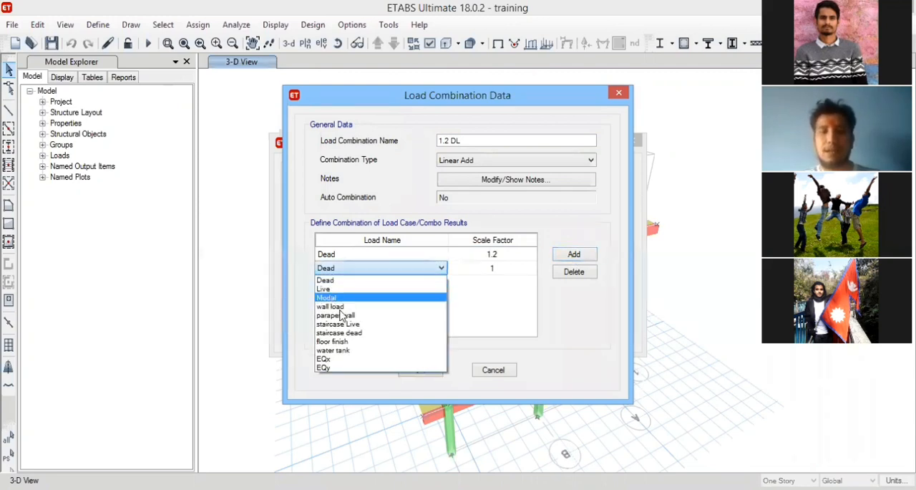
pyautogui.click(342, 309)
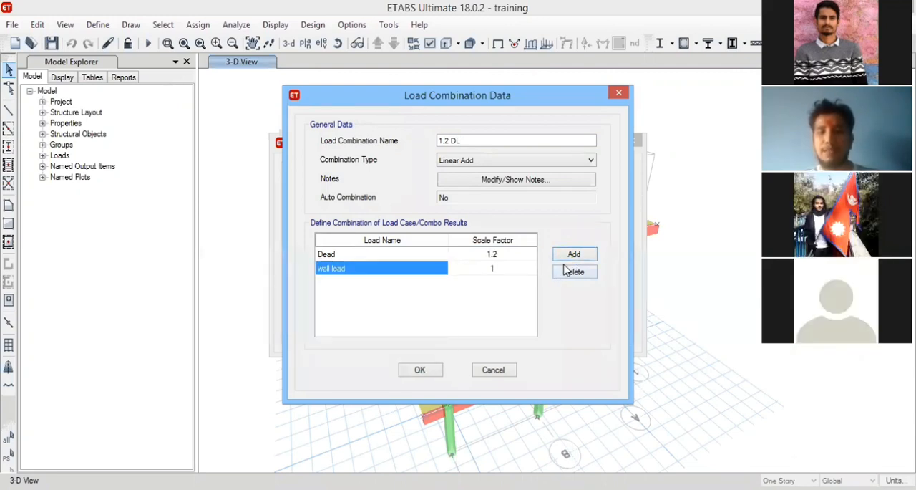
pyautogui.press('Escape')
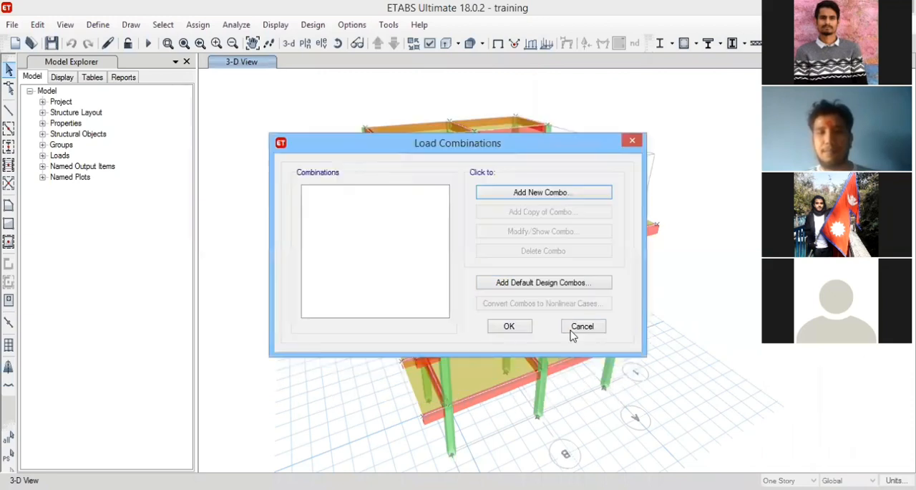
pyautogui.click(576, 328)
# Start a new load combination of type Linear Add and name it 1.2 DL.
pyautogui.click(98, 25)
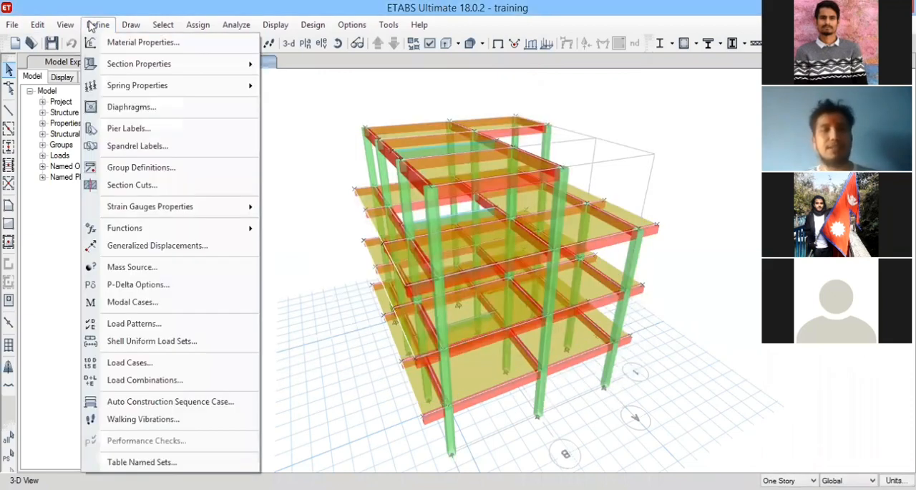
pyautogui.click(176, 380)
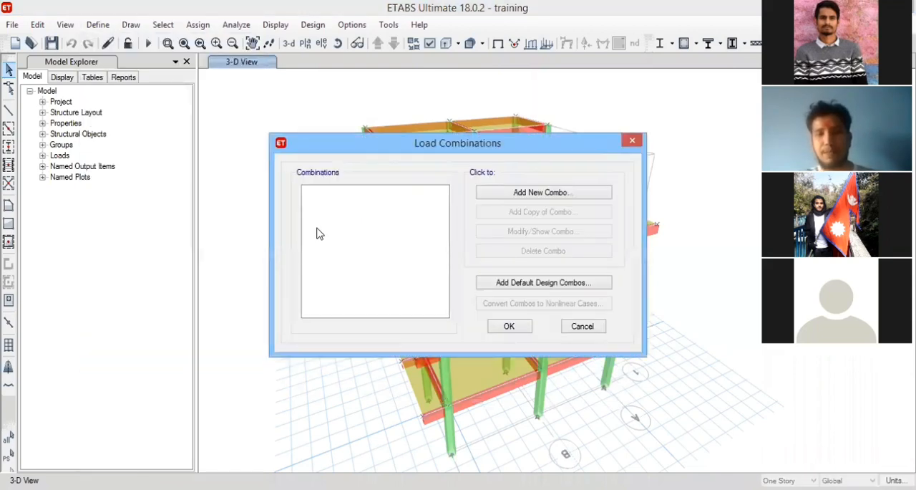
pyautogui.click(544, 193)
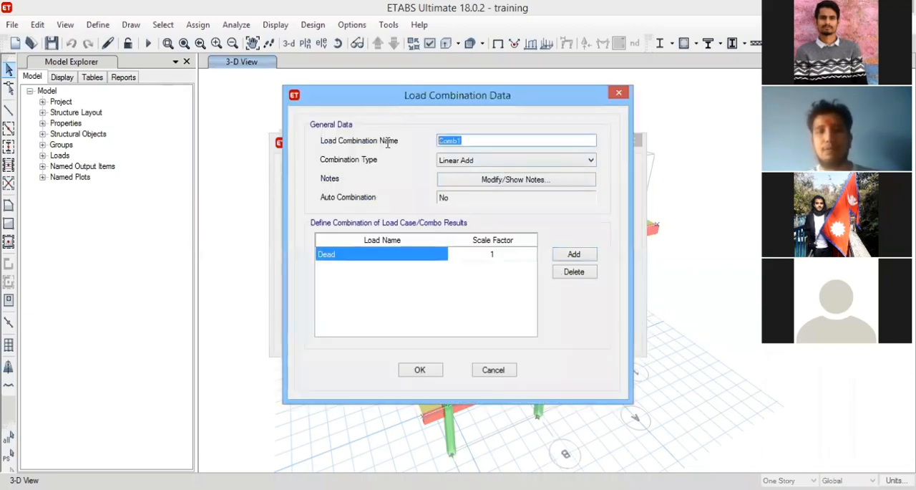
pyautogui.write('1.2 DL')
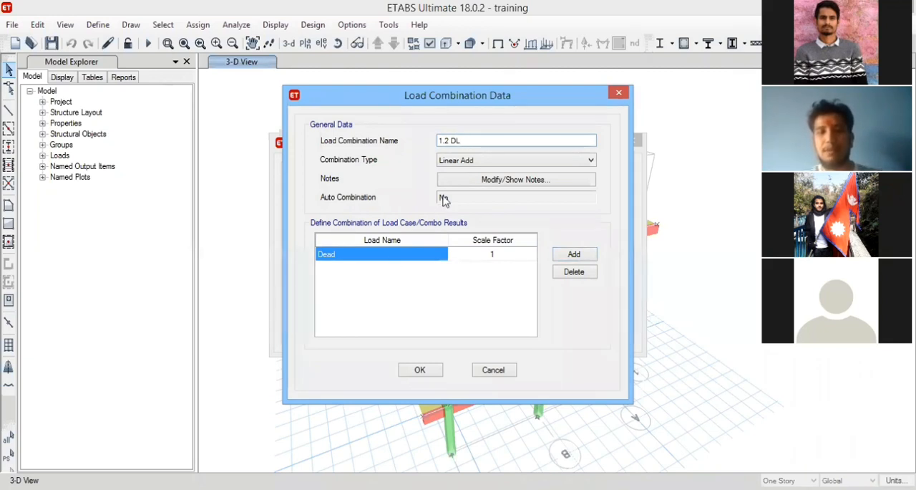
pyautogui.moveTo(450, 140); pyautogui.dragTo(464, 141)
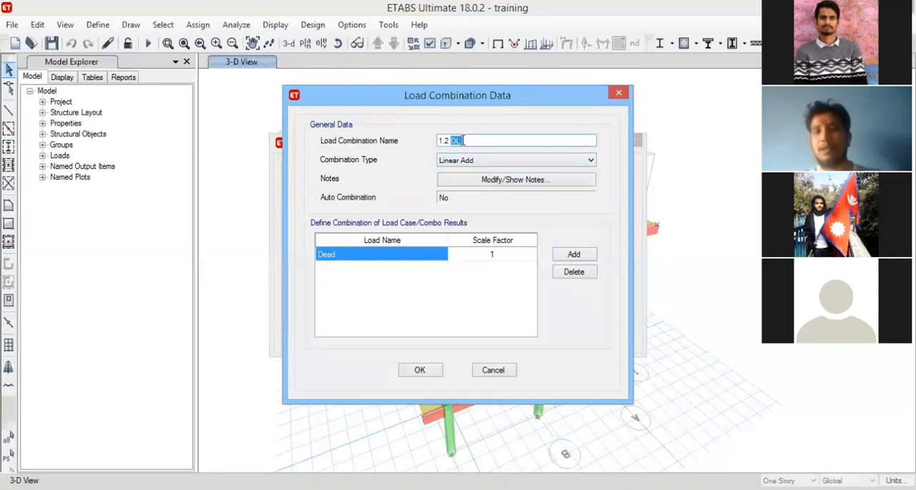
pyautogui.click(579, 138)
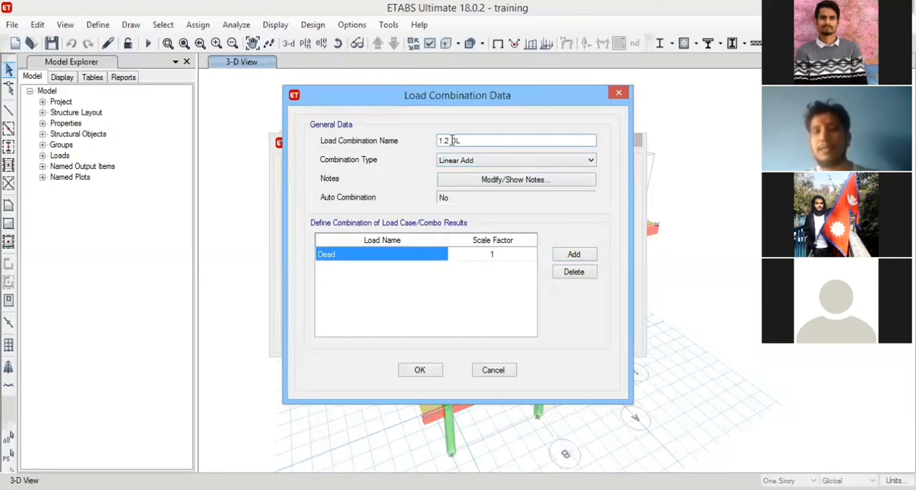
pyautogui.moveTo(453, 140); pyautogui.dragTo(469, 141)
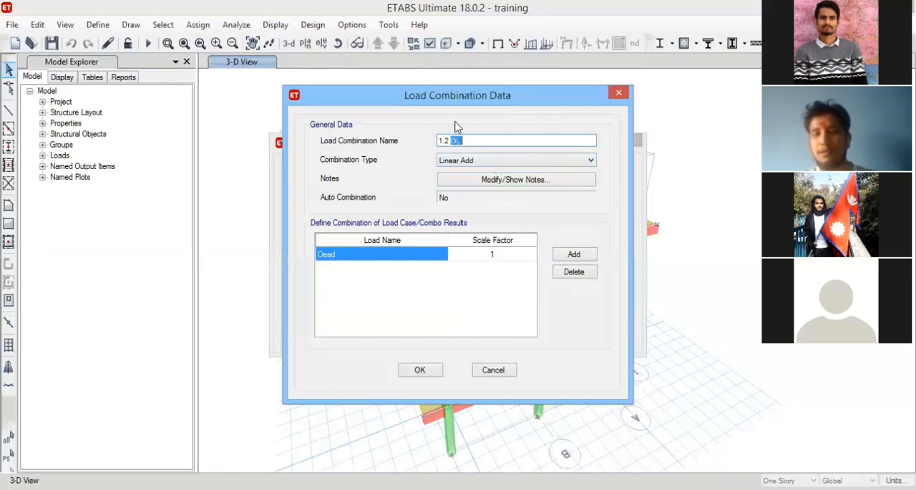
# Set the Dead load's scale factor to 1.2 and include wall load with a scale factor of 1.2.
pyautogui.click(511, 255)
pyautogui.write('1.2')
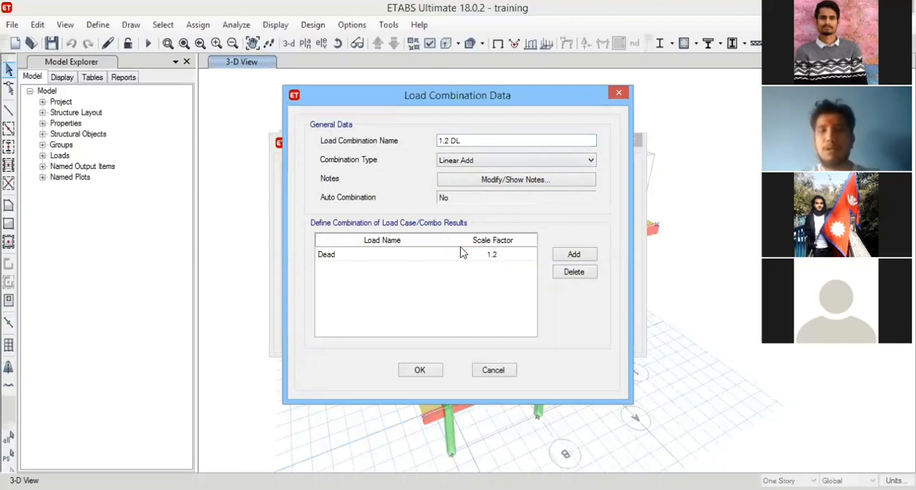
pyautogui.click(578, 261)
pyautogui.click(433, 267)
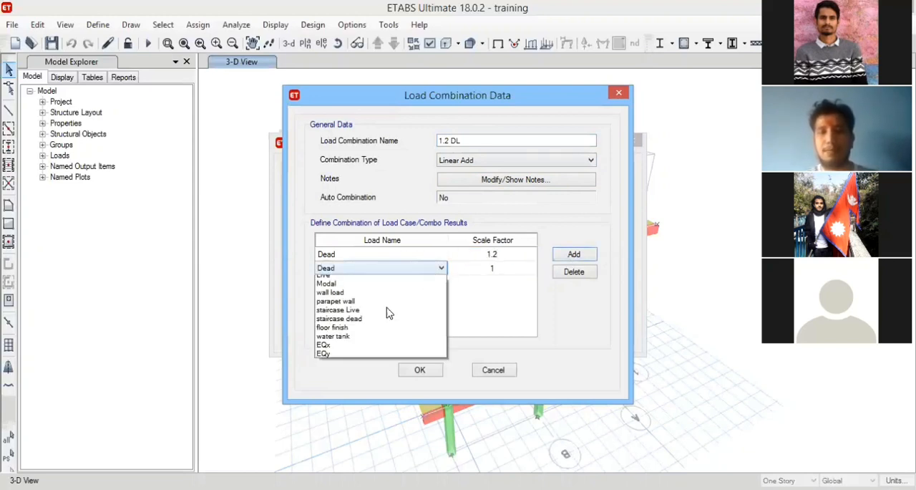
pyautogui.click(357, 307)
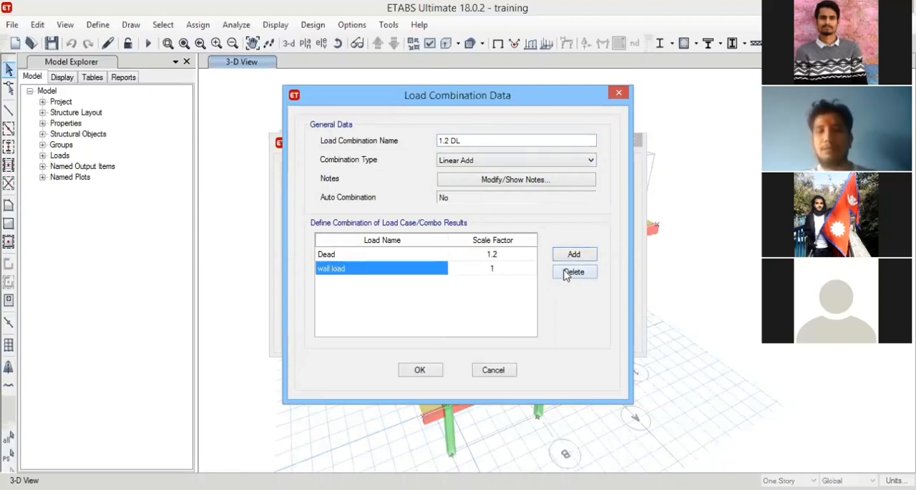
pyautogui.click(574, 254)
pyautogui.click(491, 269)
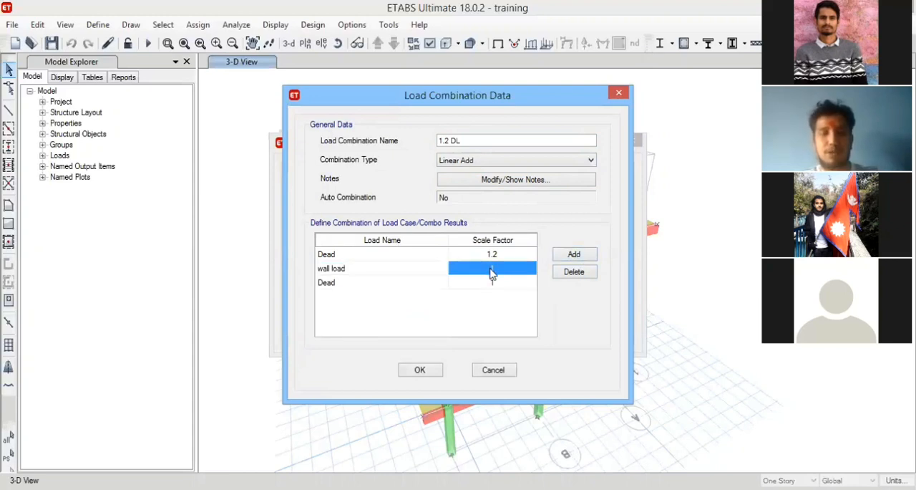
pyautogui.write('1')
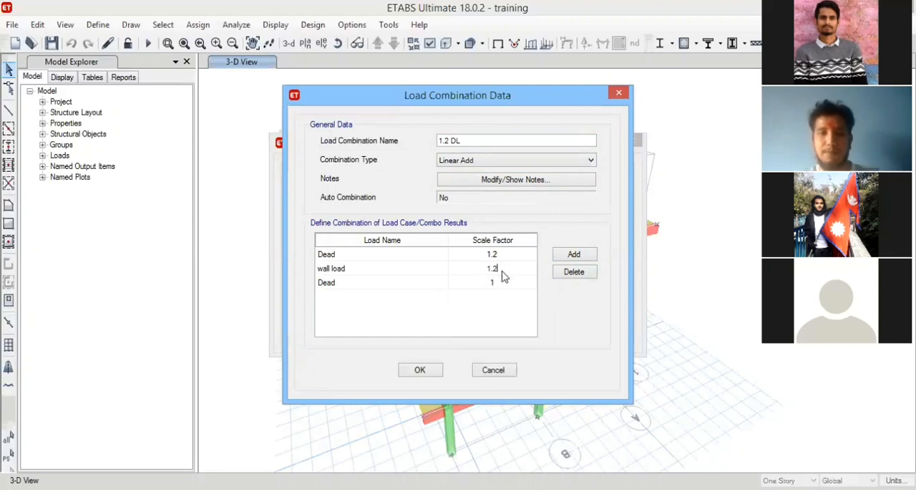
# Include the parapet wall load in the combination with a scale factor of 1.2.
pyautogui.click(579, 255)
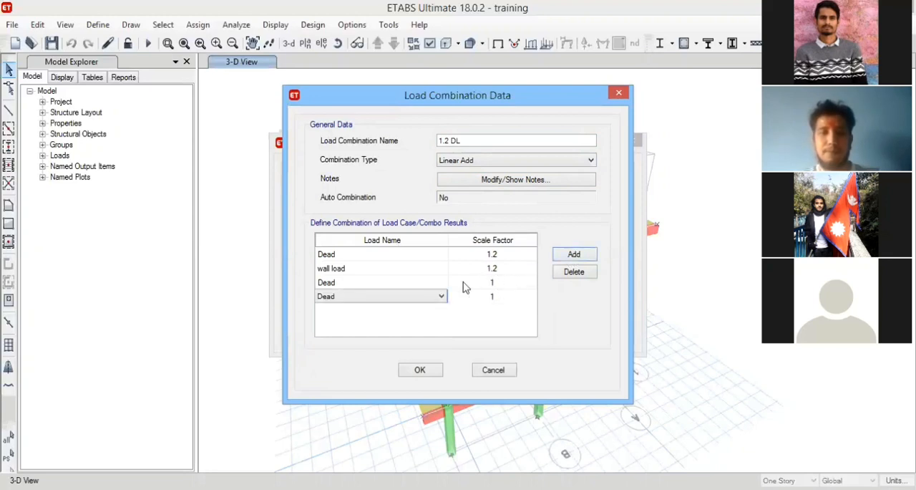
pyautogui.click(416, 284)
pyautogui.click(438, 283)
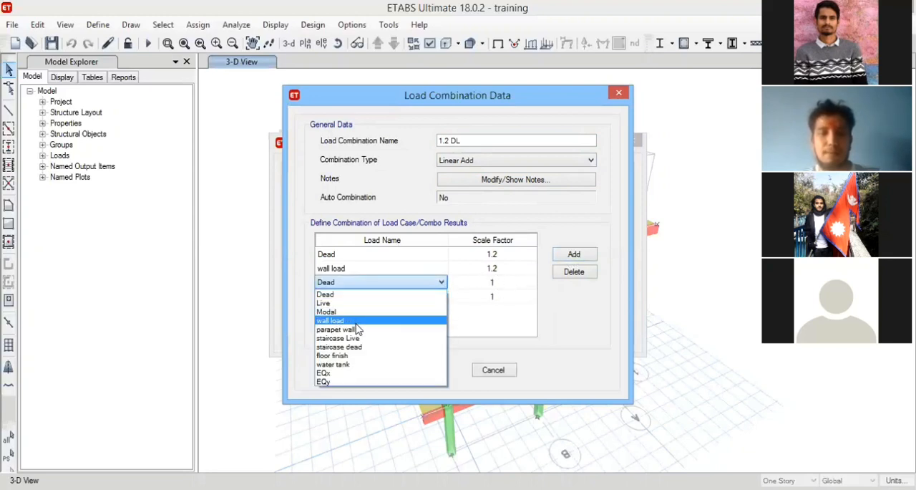
pyautogui.click(369, 329)
pyautogui.click(499, 282)
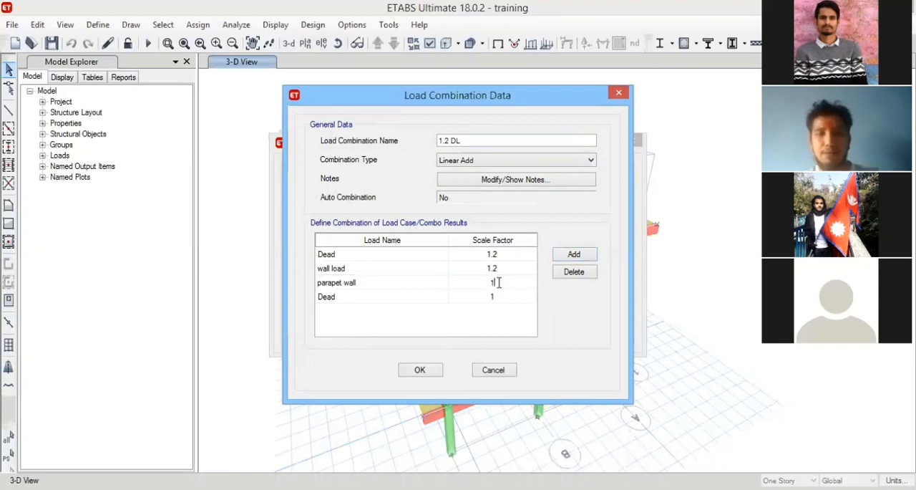
pyautogui.write('.2')
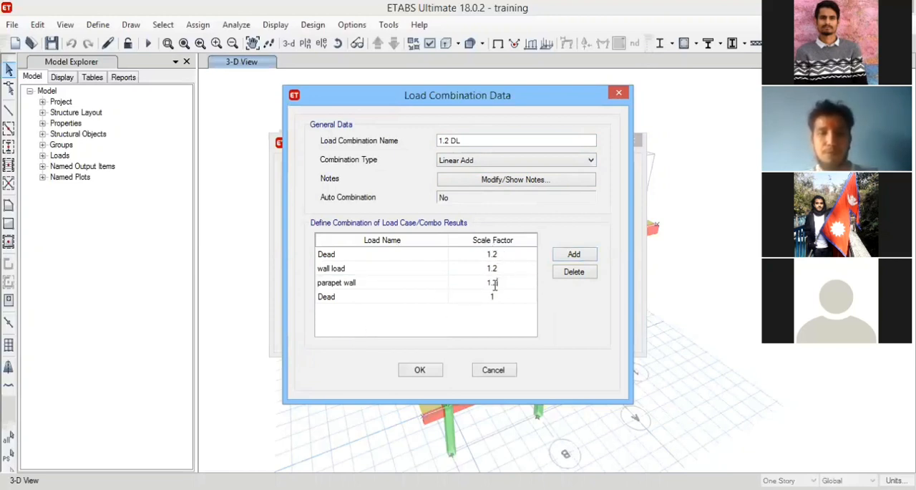
# Assign the staircase dead load to the fourth row of the combination with a scale factor of 1.2.
pyautogui.click(477, 298)
pyautogui.click(435, 302)
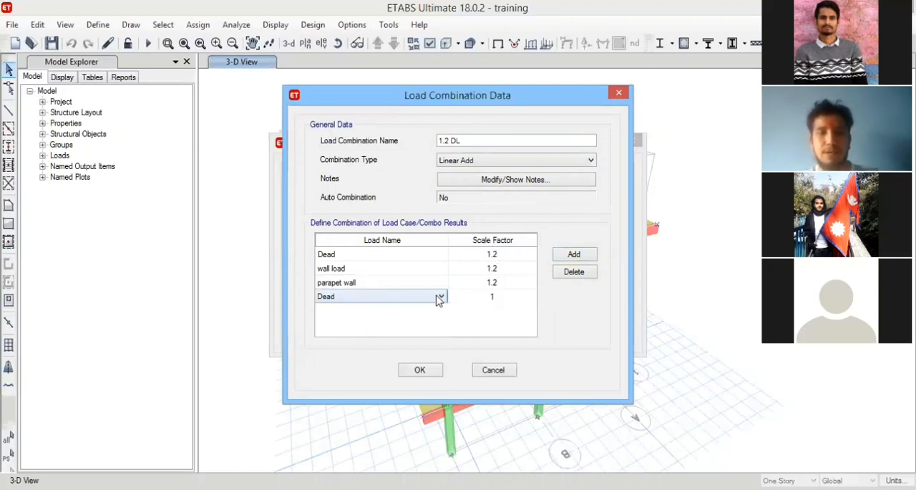
pyautogui.click(440, 297)
pyautogui.click(371, 356)
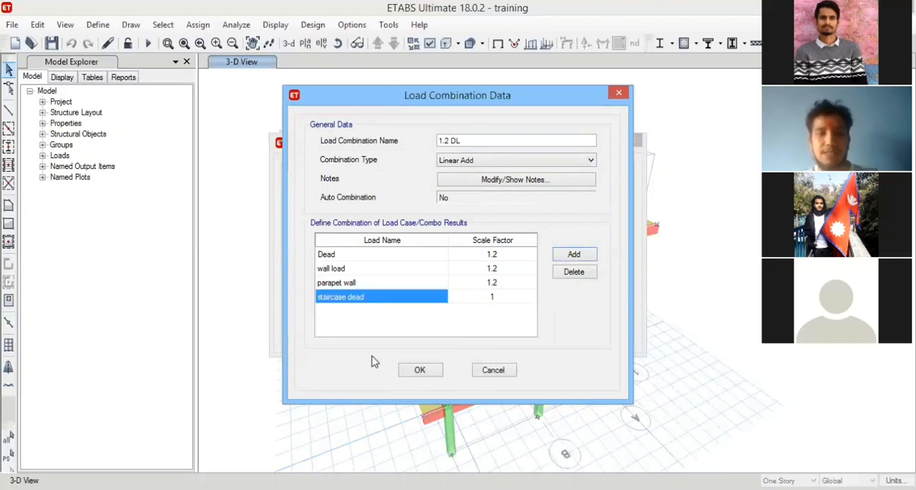
pyautogui.click(500, 302)
pyautogui.click(504, 297)
pyautogui.write('.')
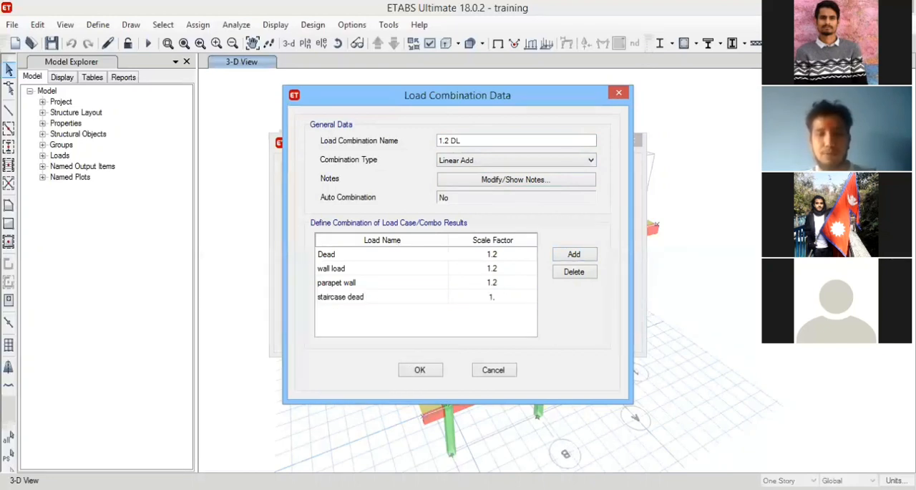
pyautogui.write('2')
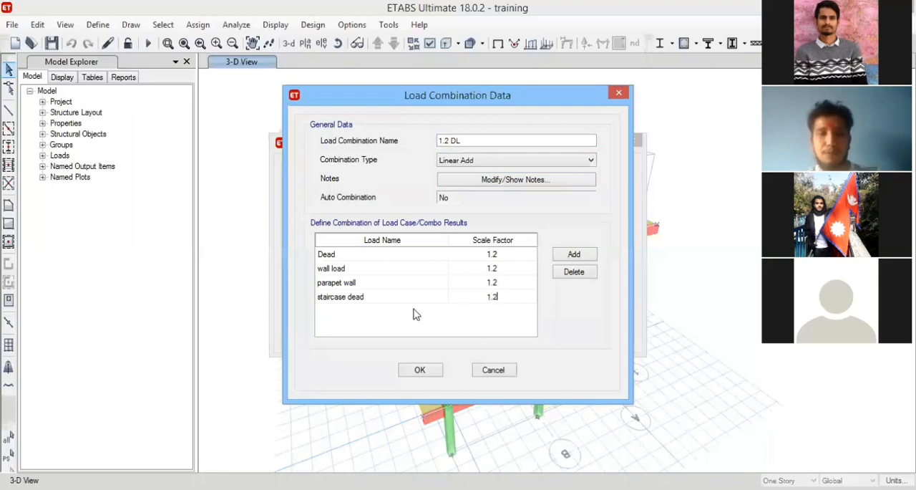
# Add the floor finish load to the combination with a scale factor of 1.2.
pyautogui.click(575, 259)
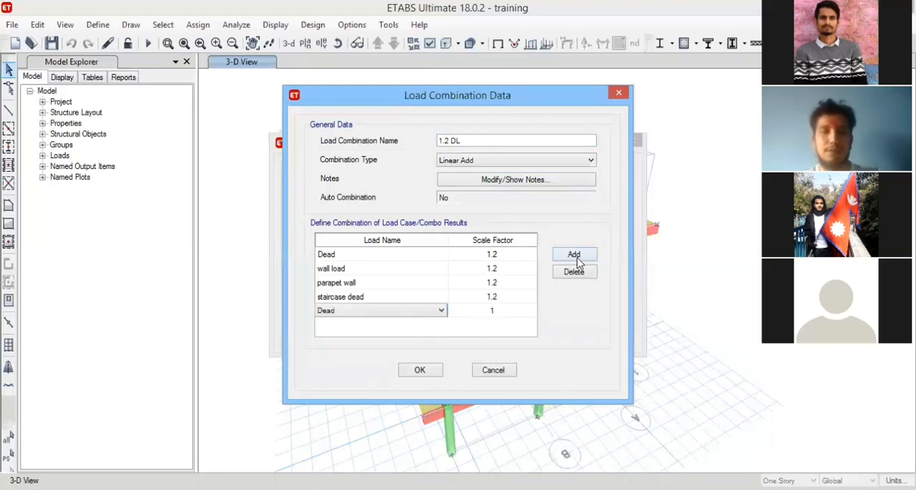
pyautogui.click(402, 313)
pyautogui.click(379, 384)
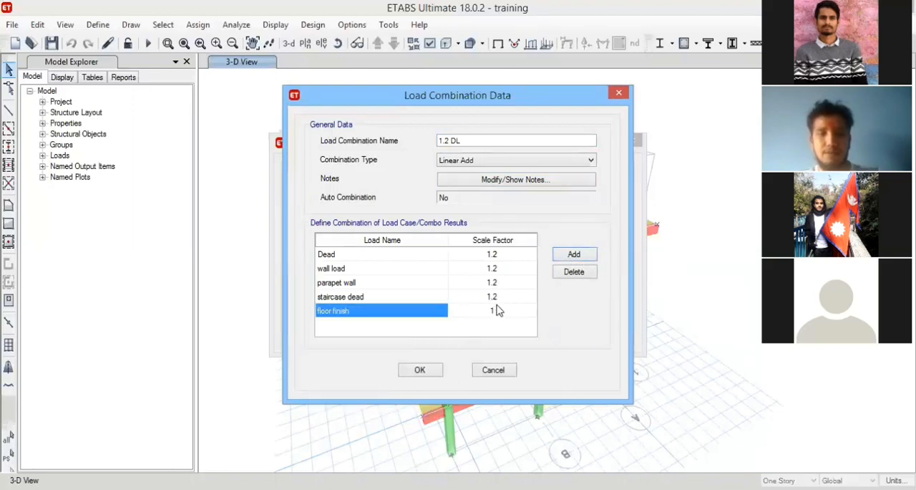
pyautogui.click(495, 308)
pyautogui.write('.2')
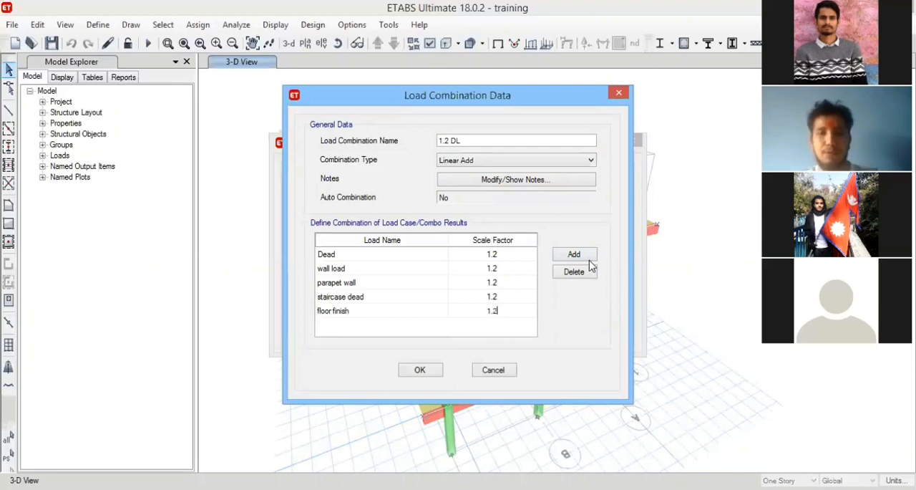
# Add the water tank load with a scale factor of 1.2 and accept the 1.2 DL combination.
pyautogui.click(582, 258)
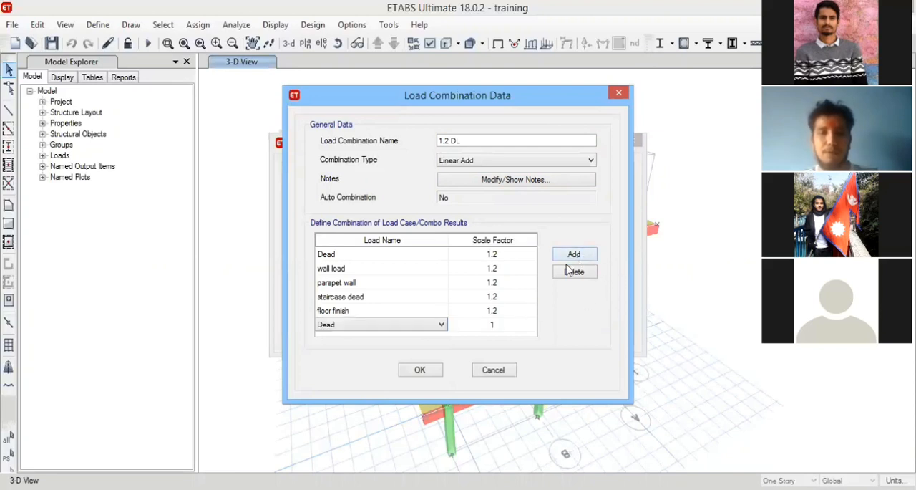
pyautogui.click(377, 326)
pyautogui.click(360, 408)
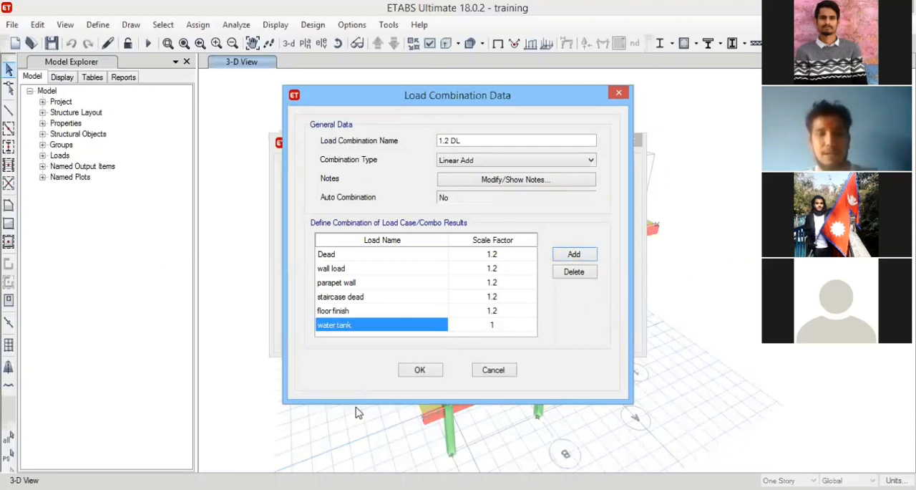
pyautogui.click(510, 330)
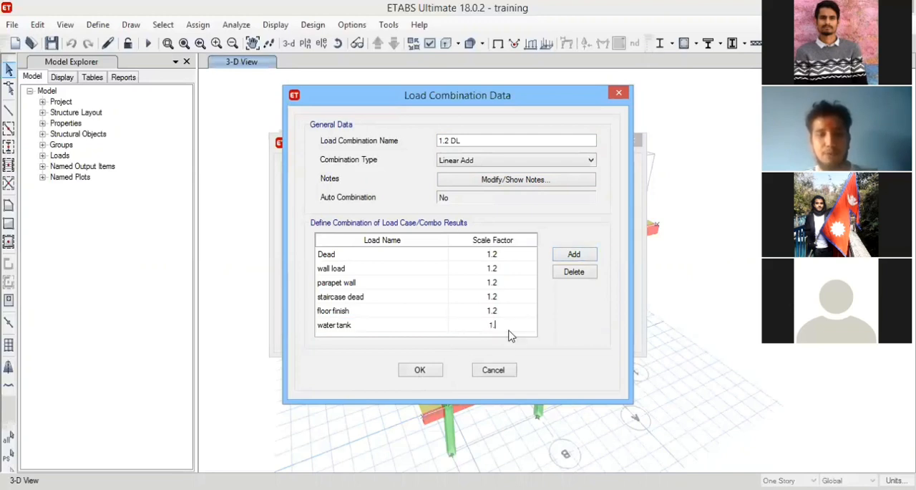
pyautogui.write('.2')
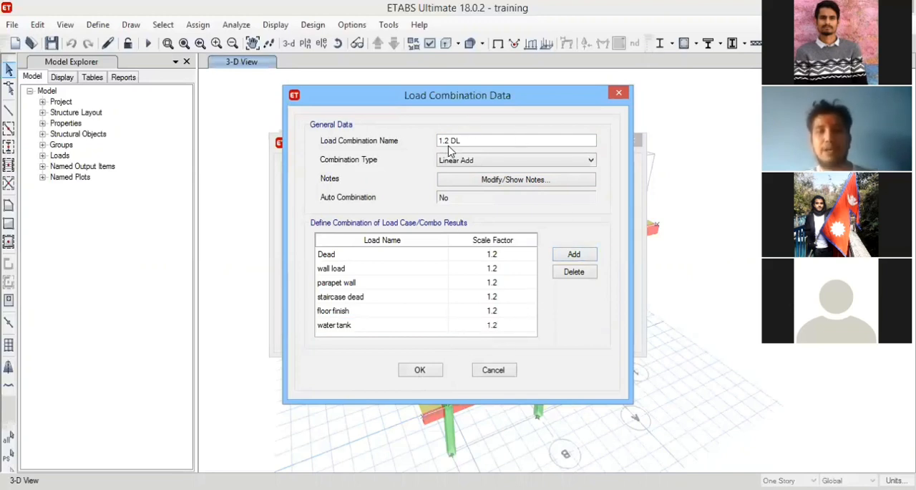
pyautogui.moveTo(474, 140); pyautogui.dragTo(431, 137)
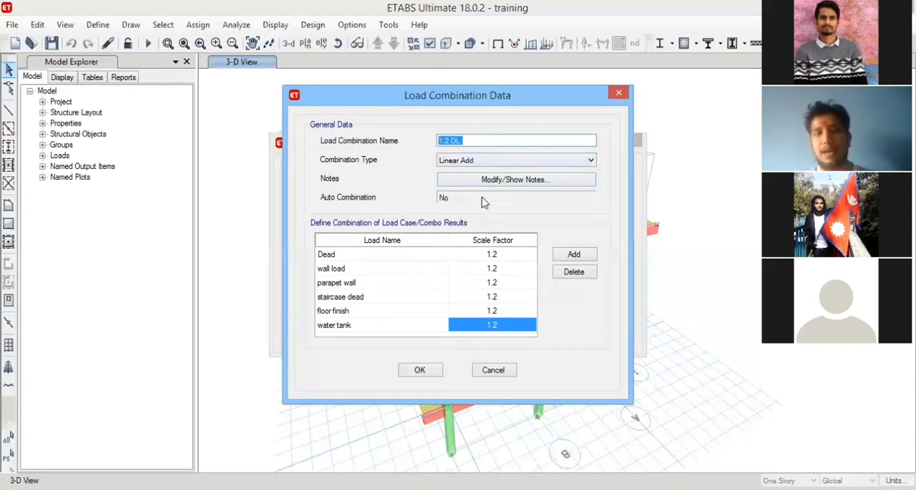
pyautogui.click(420, 371)
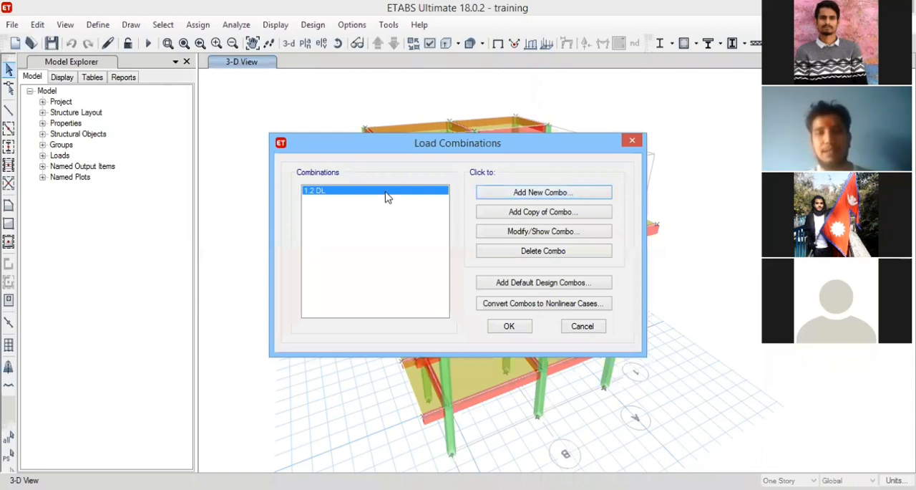
# Delete the 1.2 DL combination and add the default design combinations for Concrete Frame Design, without converting them to user combinations.
pyautogui.click(543, 252)
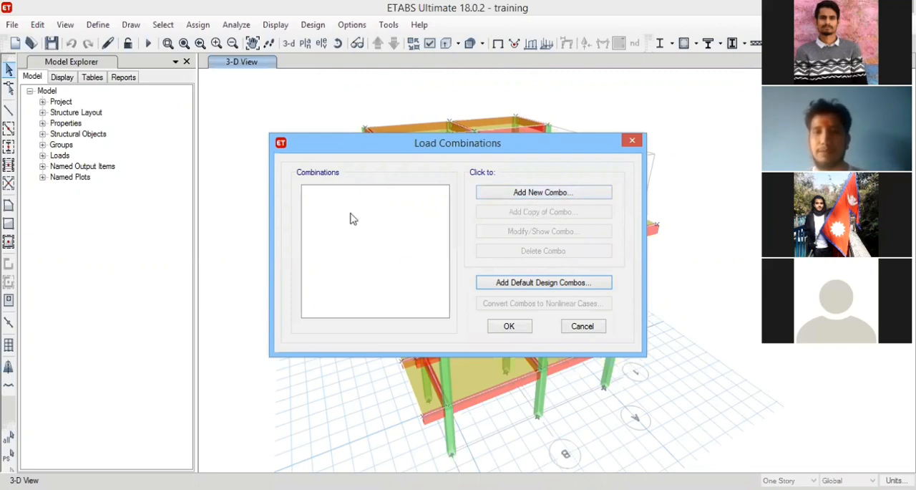
pyautogui.click(531, 284)
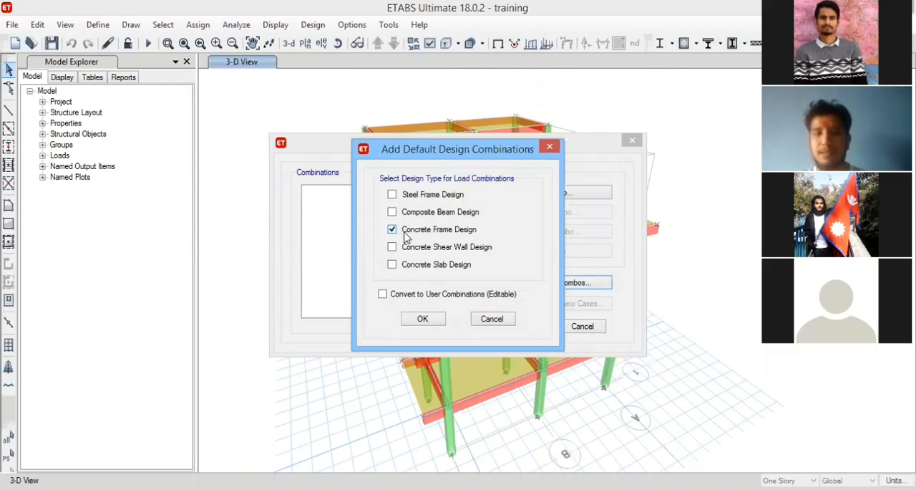
pyautogui.click(424, 320)
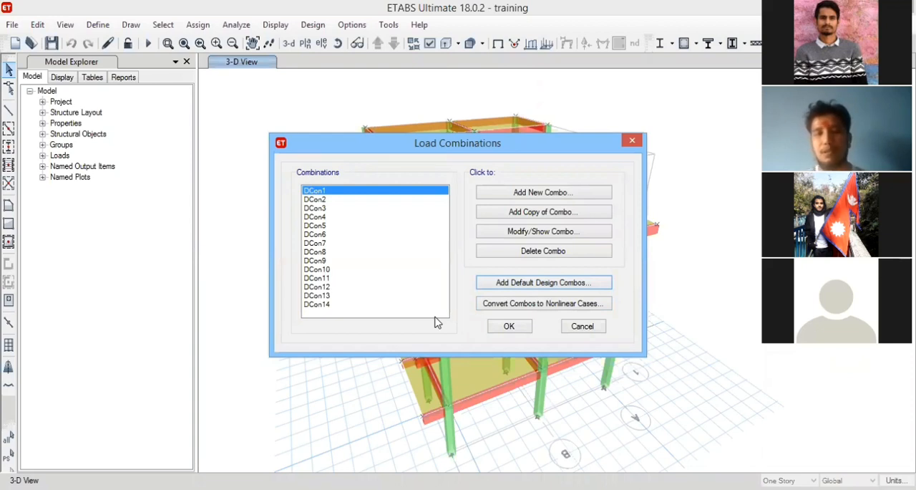
# Review the loads and scale factors in the default combination DCon1.
pyautogui.click(324, 304)
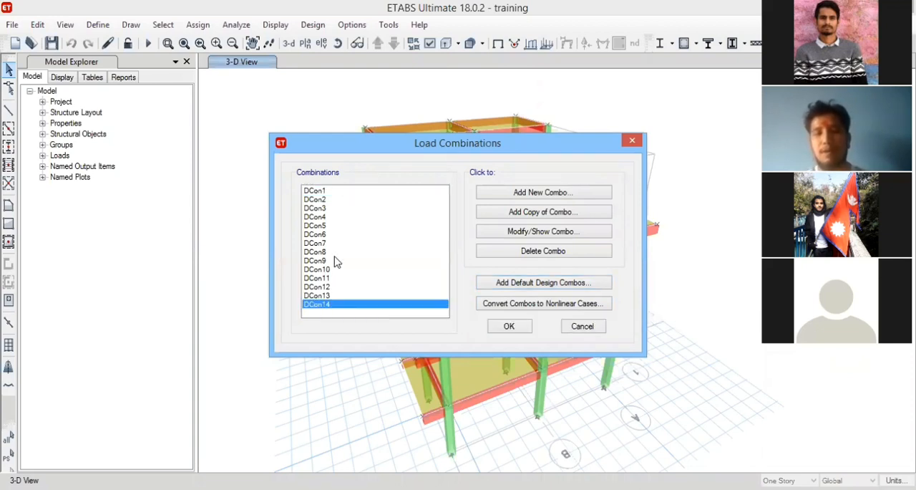
pyautogui.click(322, 200)
pyautogui.click(323, 226)
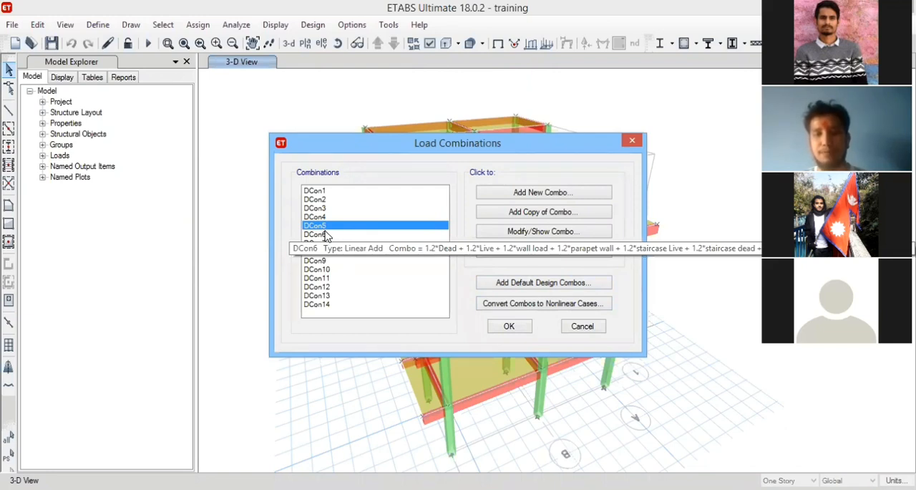
pyautogui.click(324, 192)
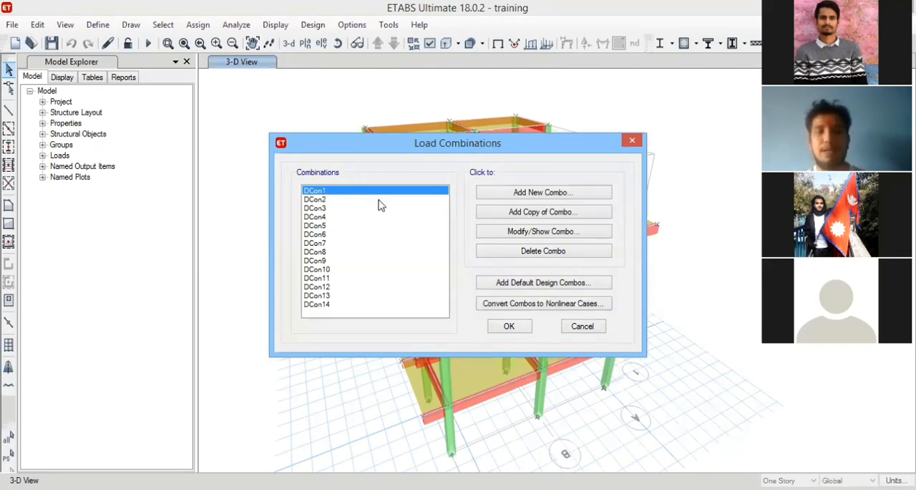
pyautogui.click(509, 235)
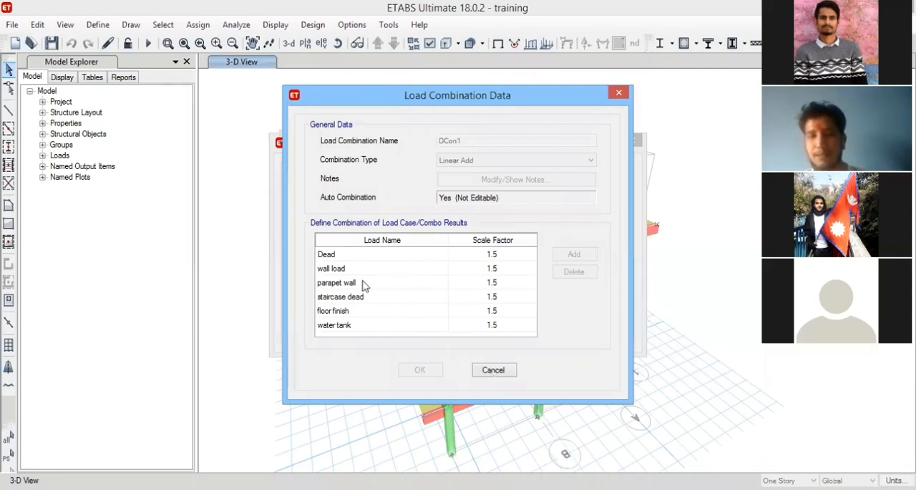
pyautogui.click(493, 370)
# Review the loads and scale factors in combination DCon9, down to its earthquake load.
pyautogui.click(333, 260)
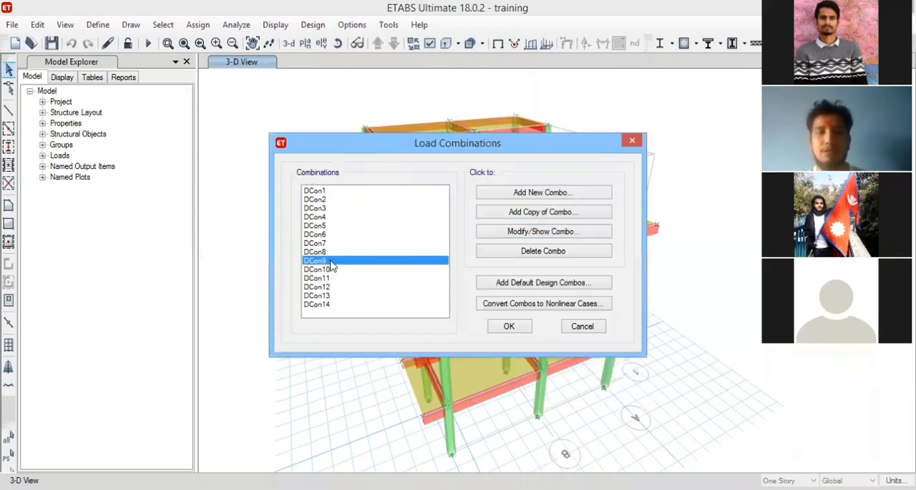
pyautogui.click(540, 233)
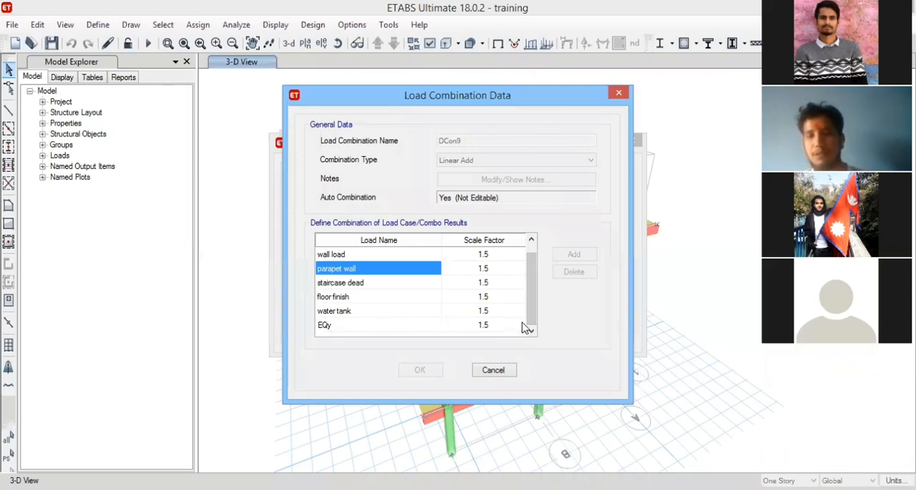
pyautogui.click(392, 300)
pyautogui.click(492, 369)
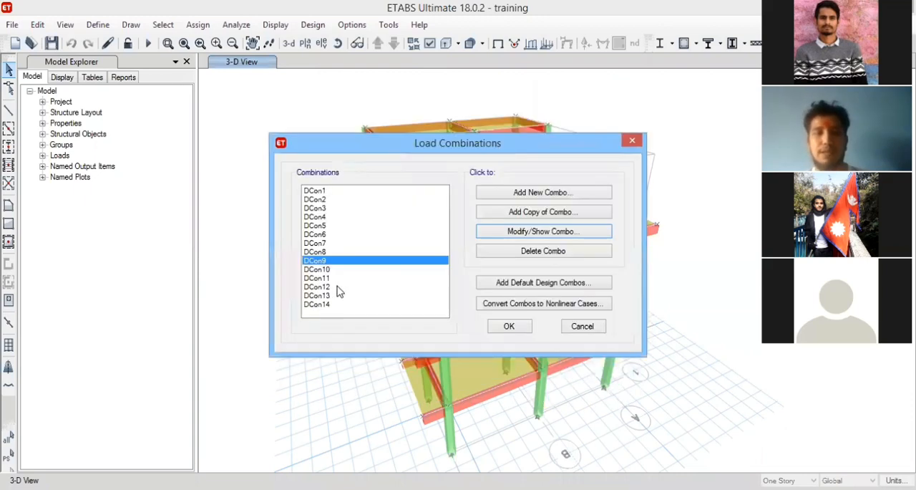
# Review the loads and scale factors in combination DCon13, down to its earthquake load.
pyautogui.click(334, 295)
pyautogui.click(528, 232)
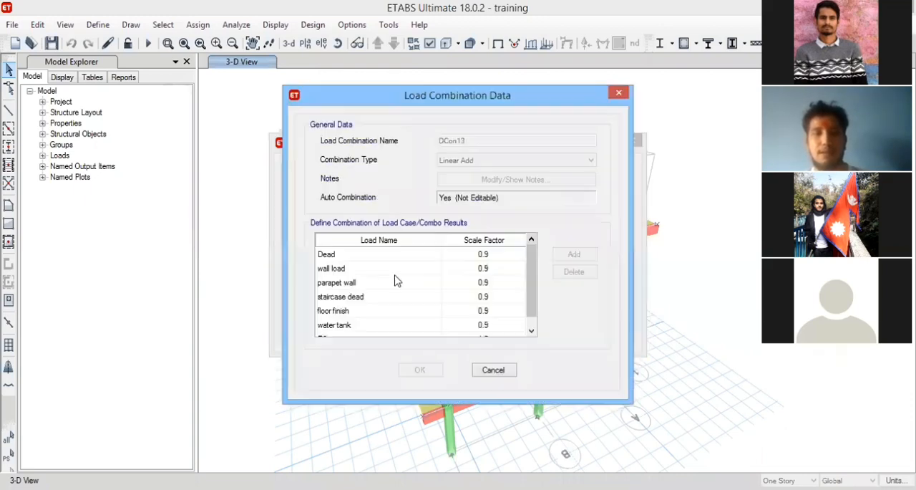
pyautogui.click(395, 282)
pyautogui.scroll(-1, 394, 282)
pyautogui.scroll(1, 501, 279)
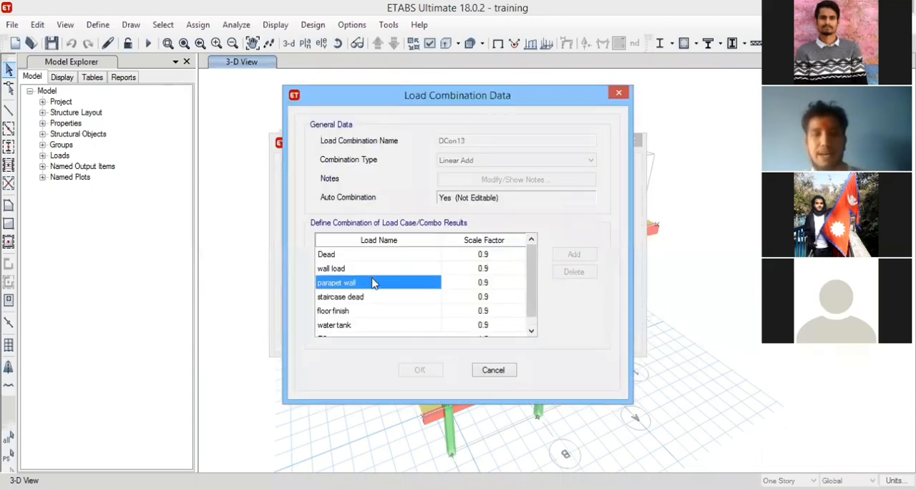
pyautogui.scroll(-1, 394, 294)
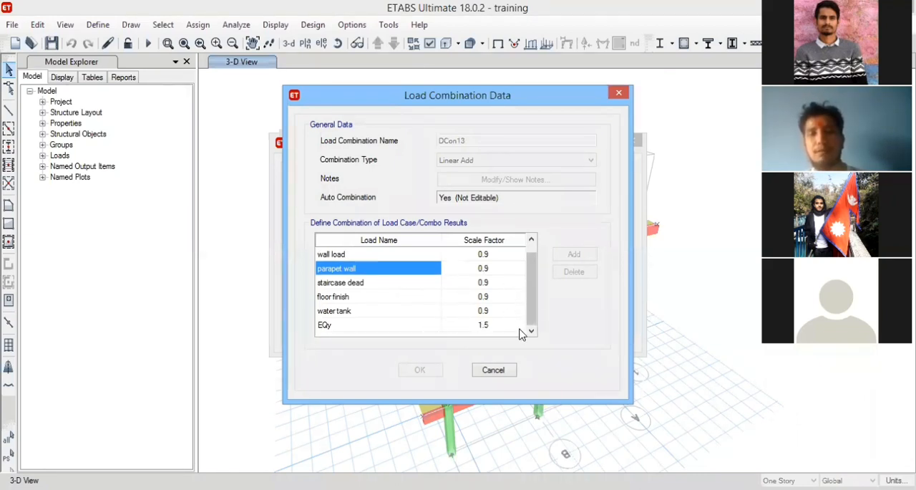
pyautogui.click(495, 370)
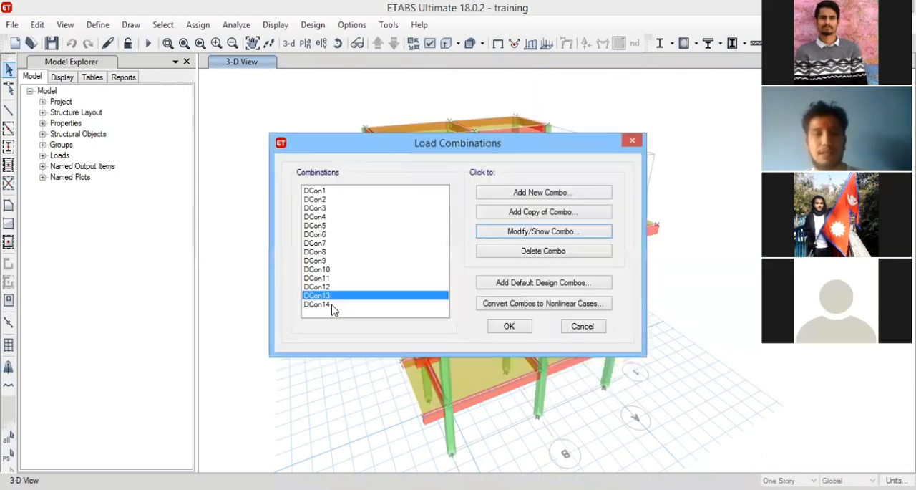
# Review the loads and scale factors in combination DCon14, down to its earthquake load.
pyautogui.click(332, 305)
pyautogui.click(527, 234)
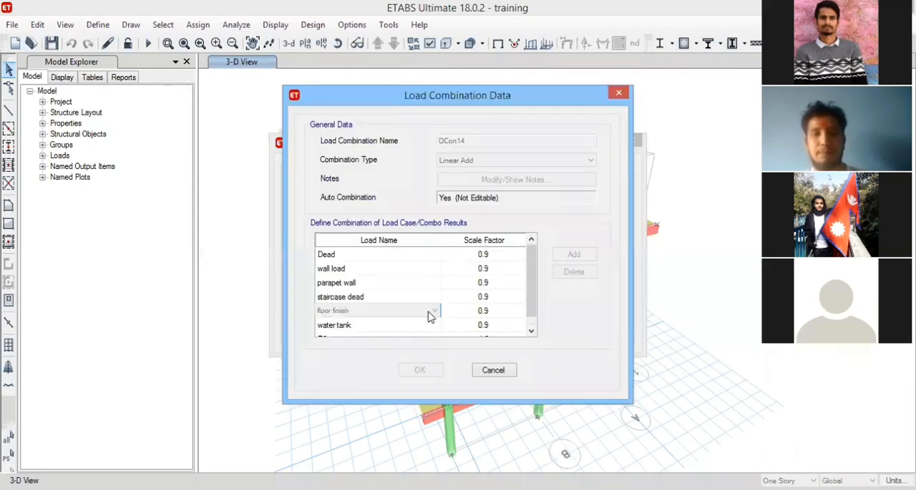
pyautogui.scroll(-1, 430, 316)
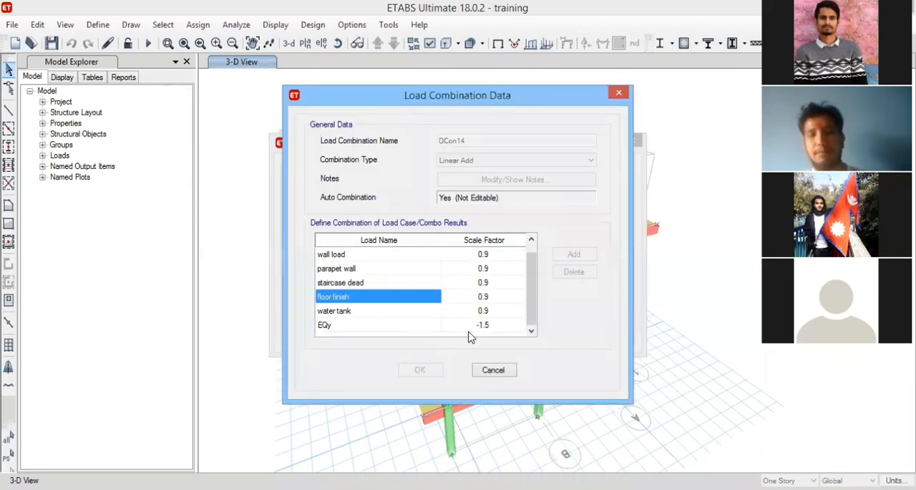
pyautogui.click(505, 374)
pyautogui.click(339, 278)
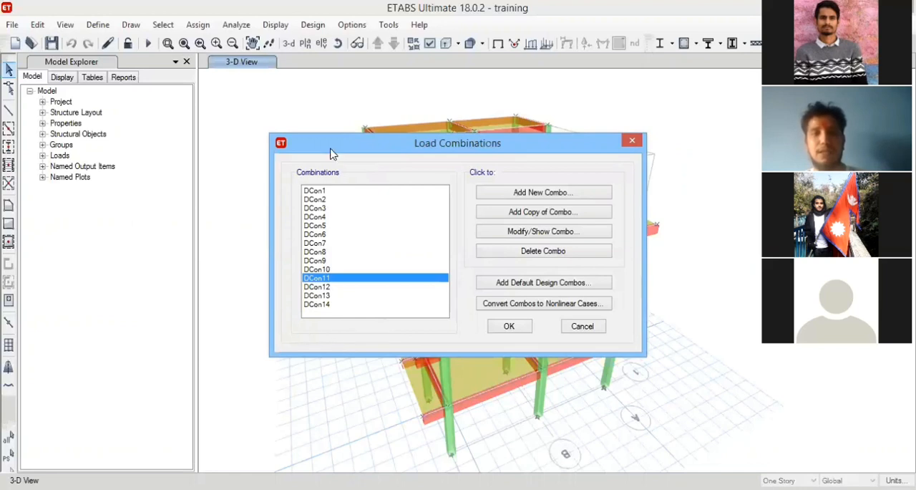
# Try to set up a new load combination named envelope with the Envelope combination type.
pyautogui.click(538, 195)
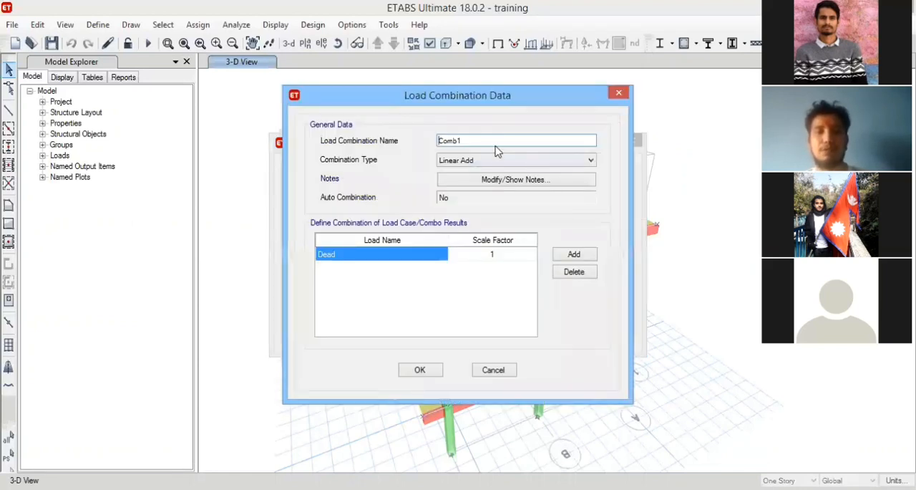
pyautogui.write('envelop')
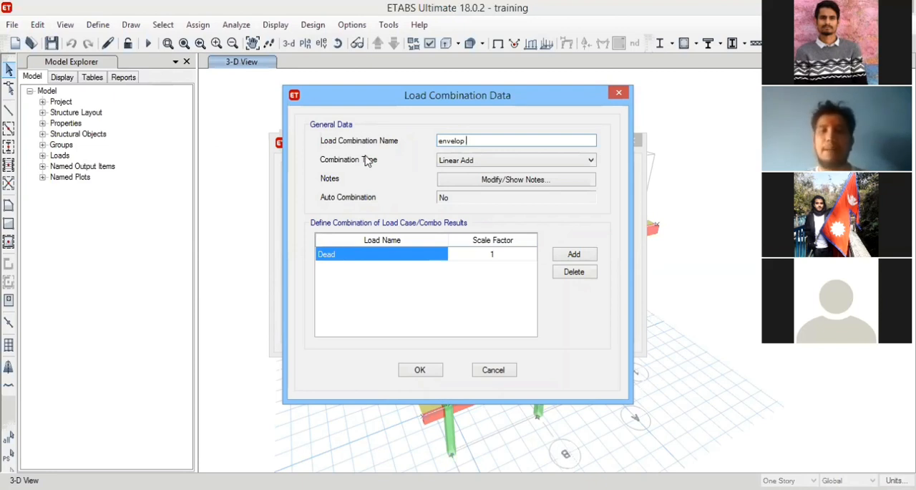
pyautogui.click(486, 161)
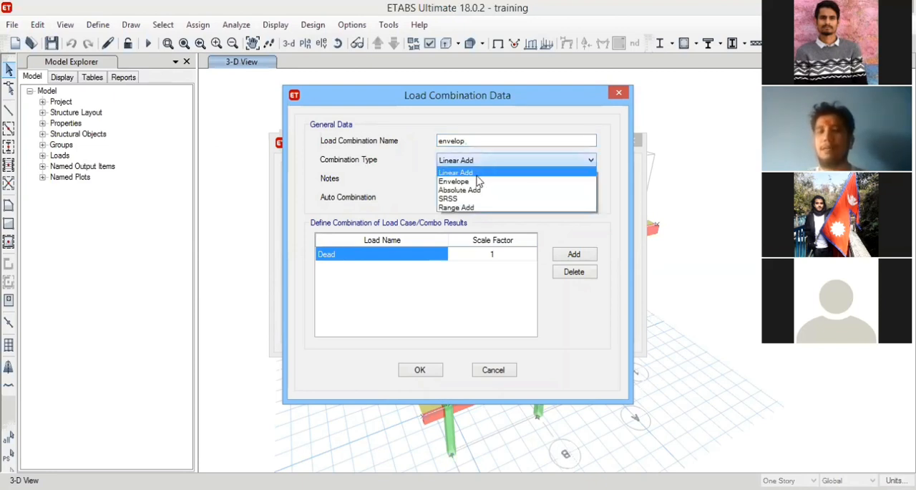
pyautogui.click(477, 182)
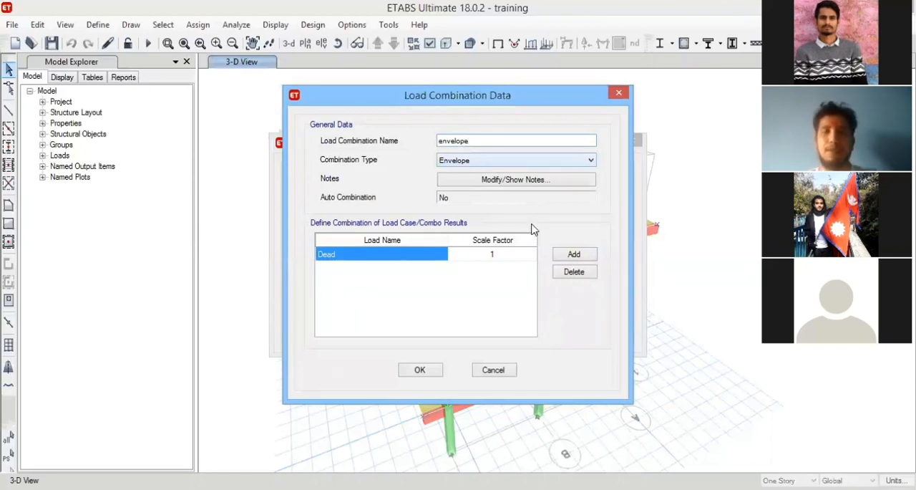
# Try staircase Live and Dead as the load in the envelope combination's first row, and discard the combination.
pyautogui.click(412, 255)
pyautogui.click(417, 256)
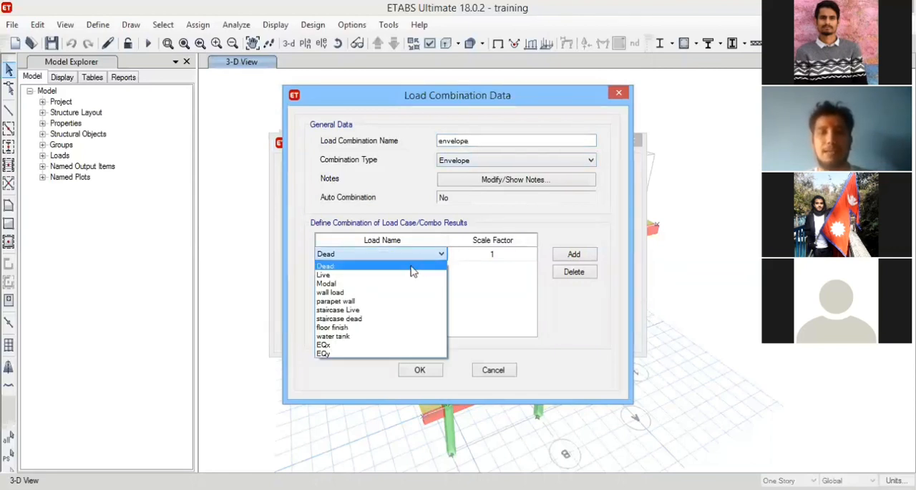
pyautogui.click(354, 309)
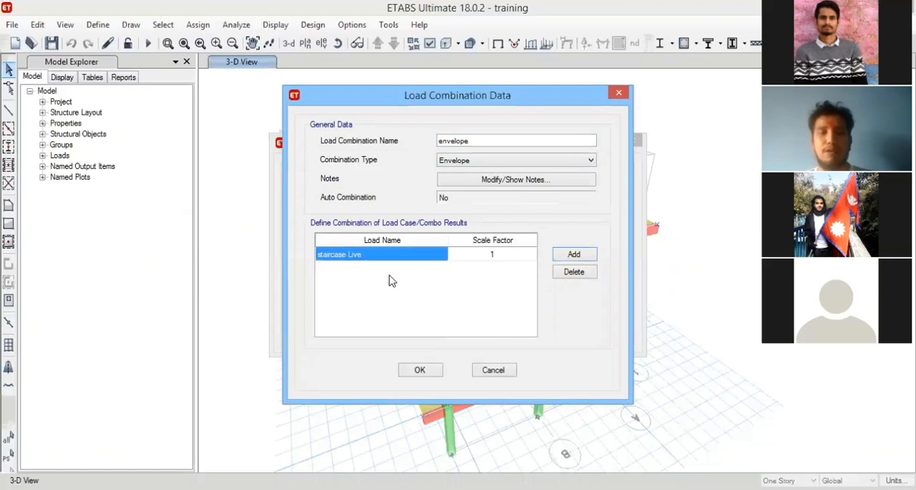
pyautogui.click(417, 257)
pyautogui.click(438, 255)
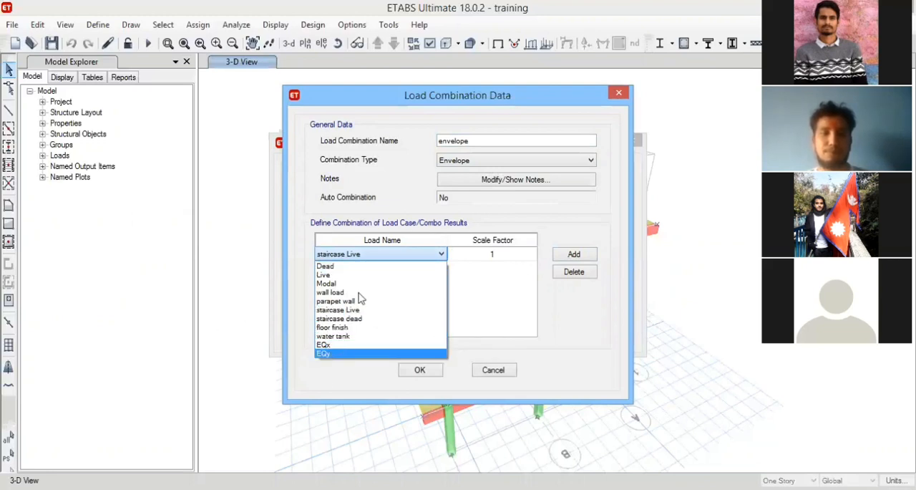
pyautogui.click(589, 204)
pyautogui.click(435, 255)
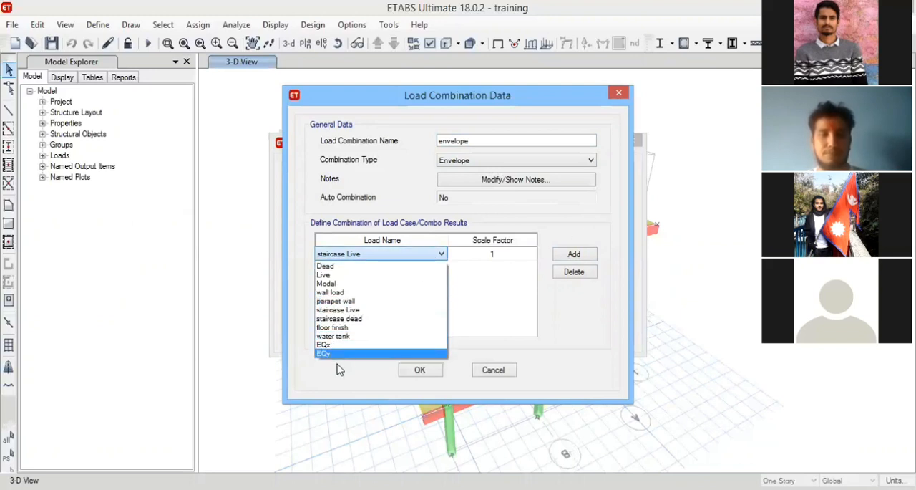
pyautogui.click(430, 258)
pyautogui.click(441, 254)
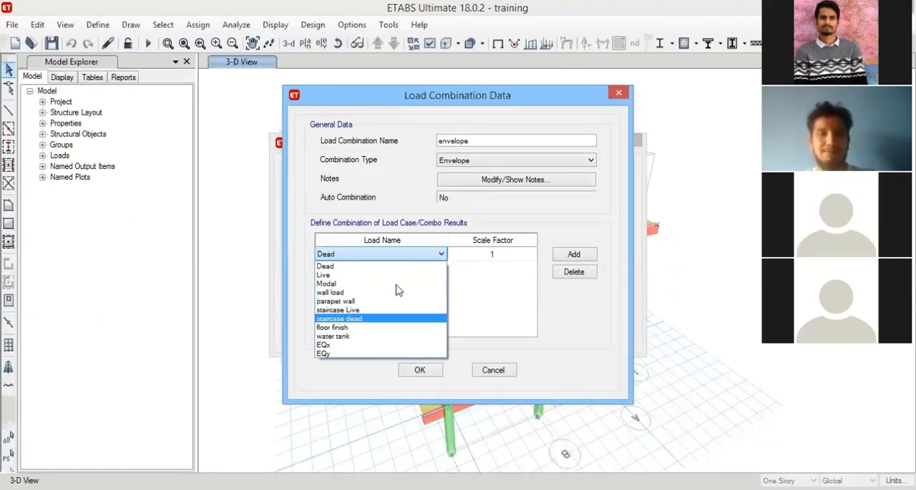
pyautogui.click(418, 377)
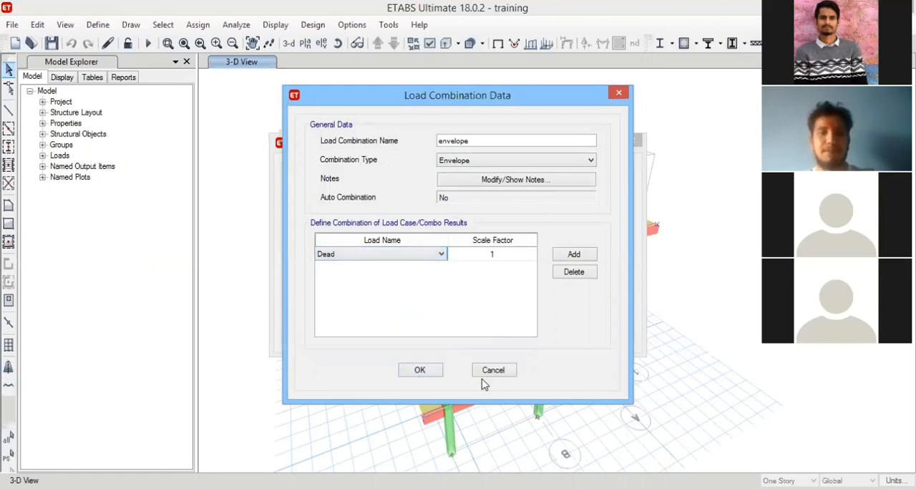
pyautogui.click(492, 369)
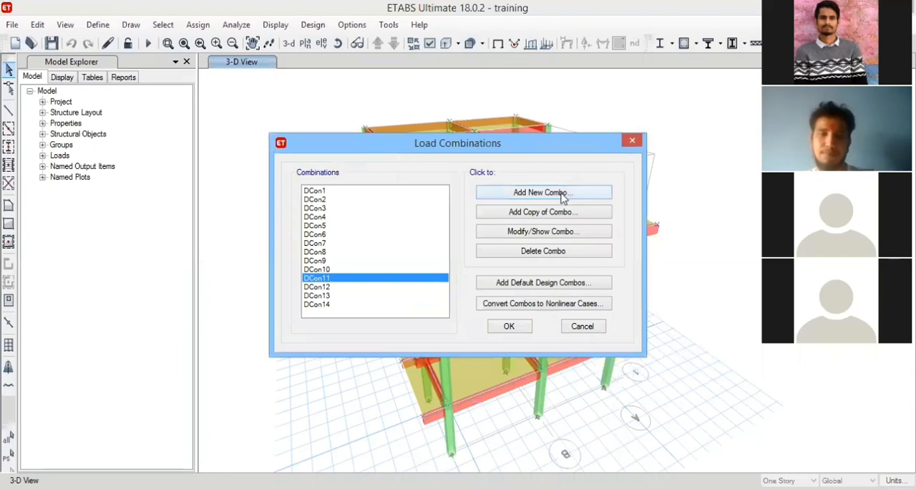
pyautogui.click(569, 192)
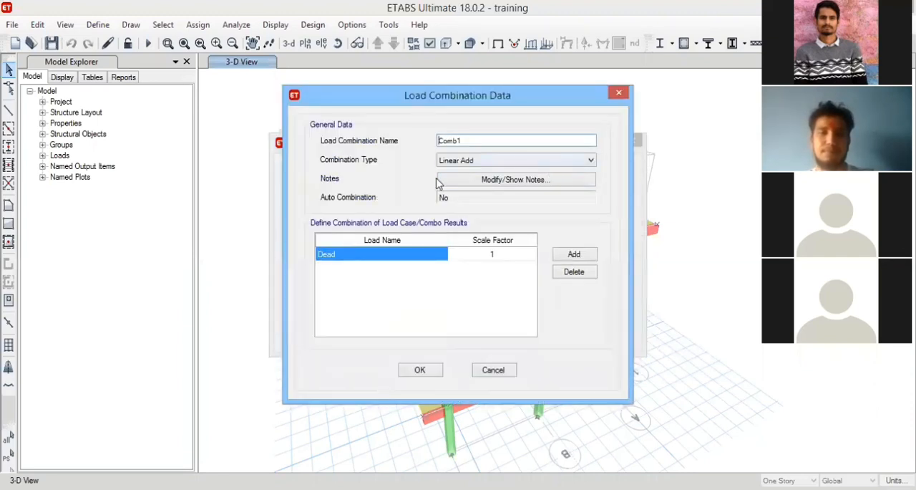
pyautogui.click(483, 161)
pyautogui.click(423, 256)
pyautogui.click(440, 254)
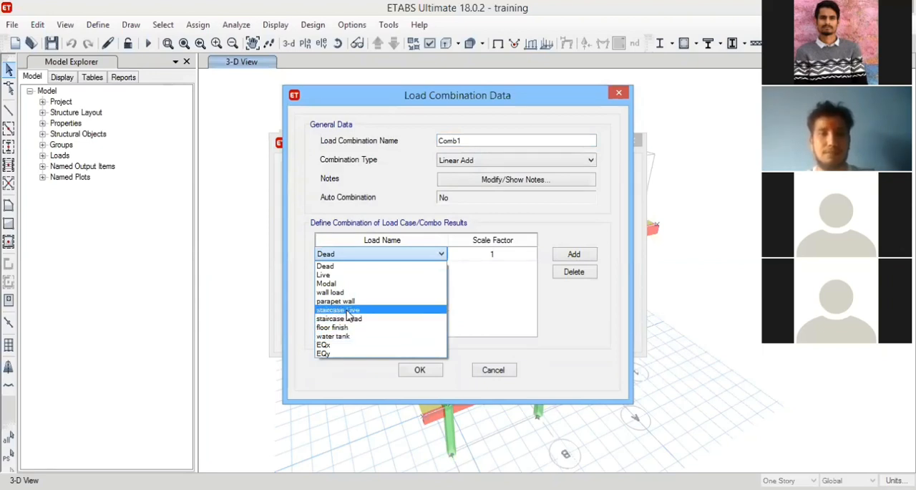
pyautogui.click(598, 245)
pyautogui.click(506, 369)
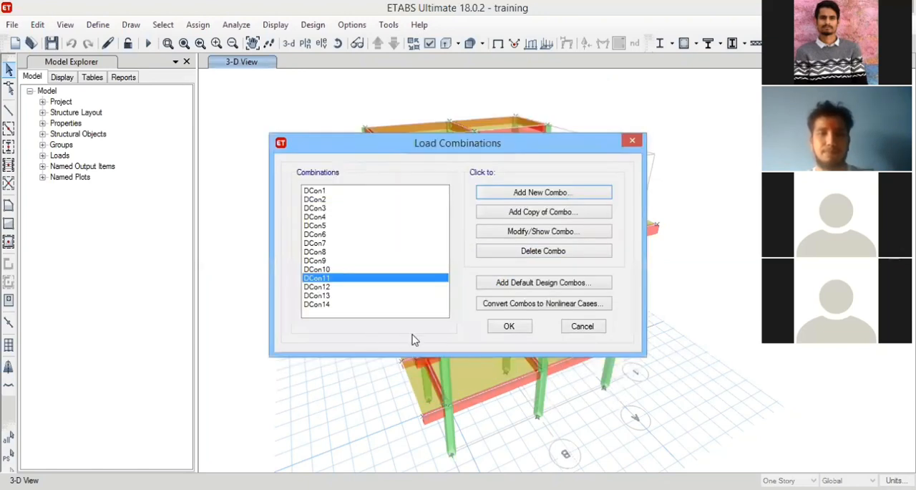
pyautogui.click(498, 284)
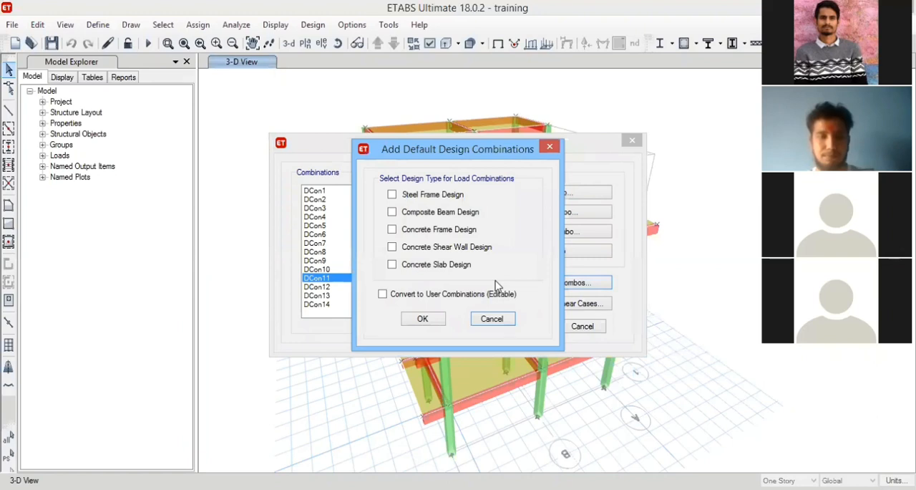
pyautogui.click(492, 322)
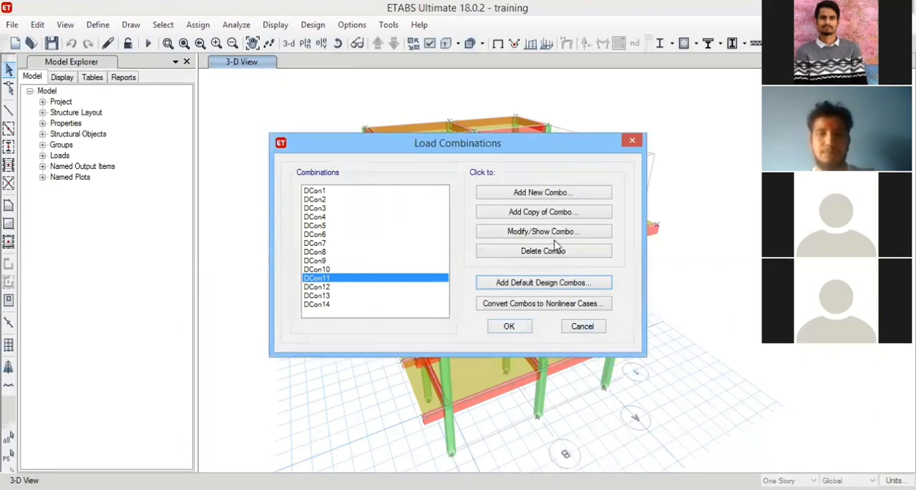
# Check which load names can be chosen in the first row of a new load combination, and discard the combination.
pyautogui.click(560, 195)
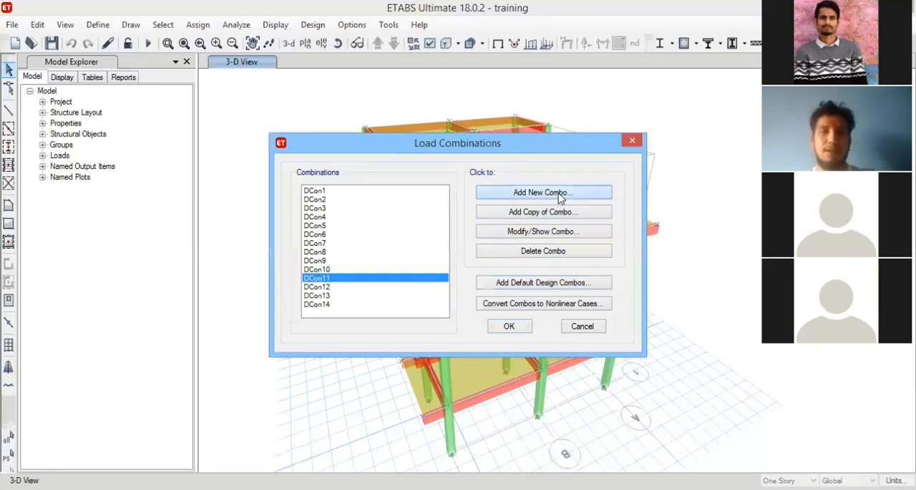
pyautogui.click(419, 255)
pyautogui.click(419, 254)
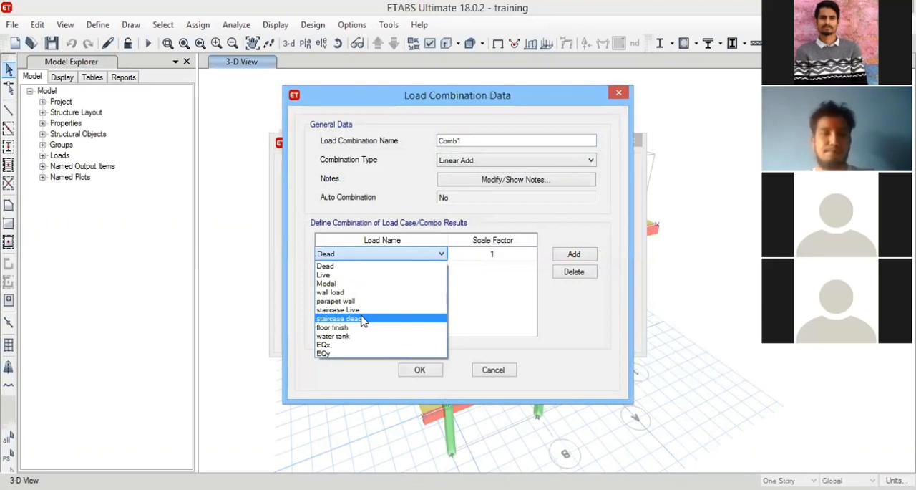
pyautogui.click(514, 209)
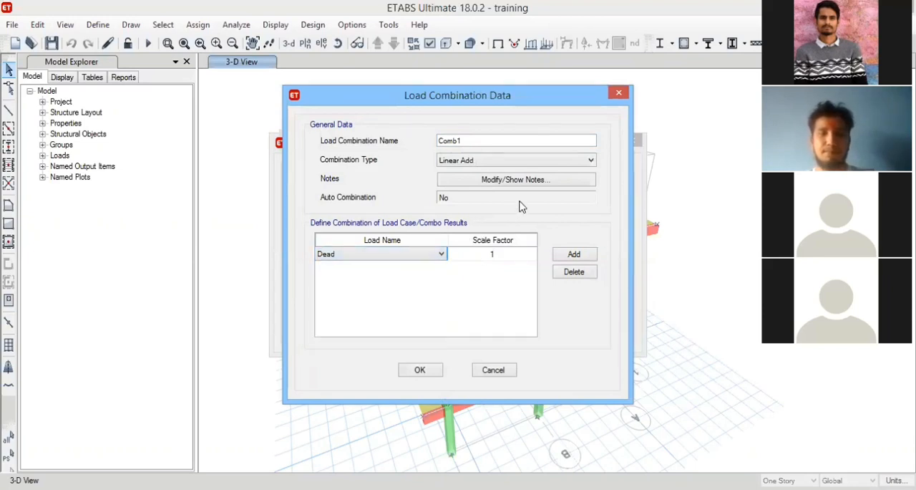
pyautogui.click(442, 255)
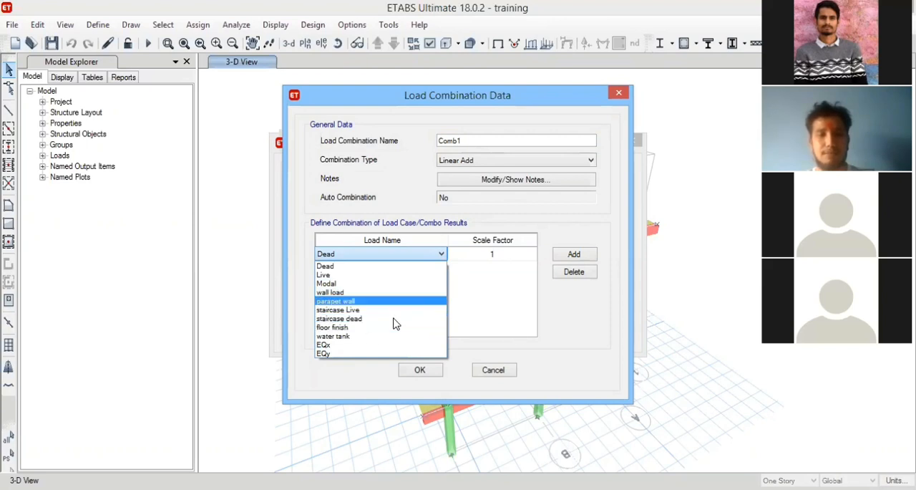
pyautogui.click(407, 375)
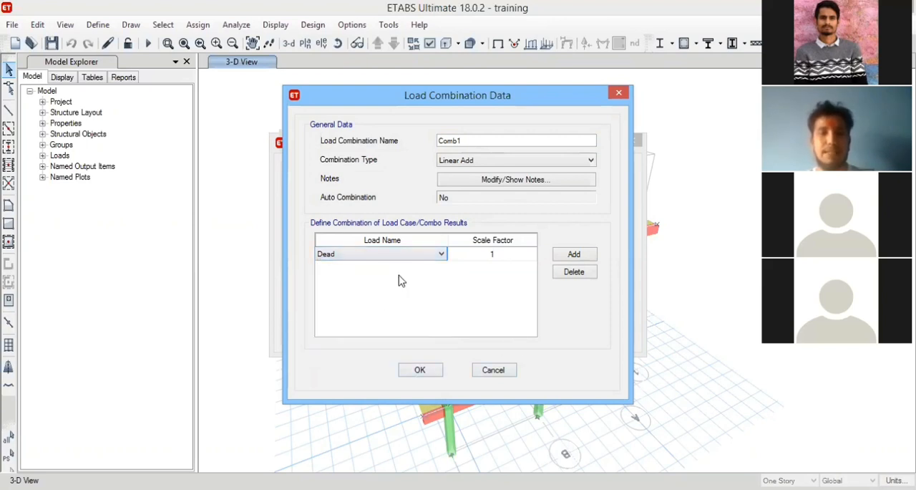
pyautogui.click(433, 254)
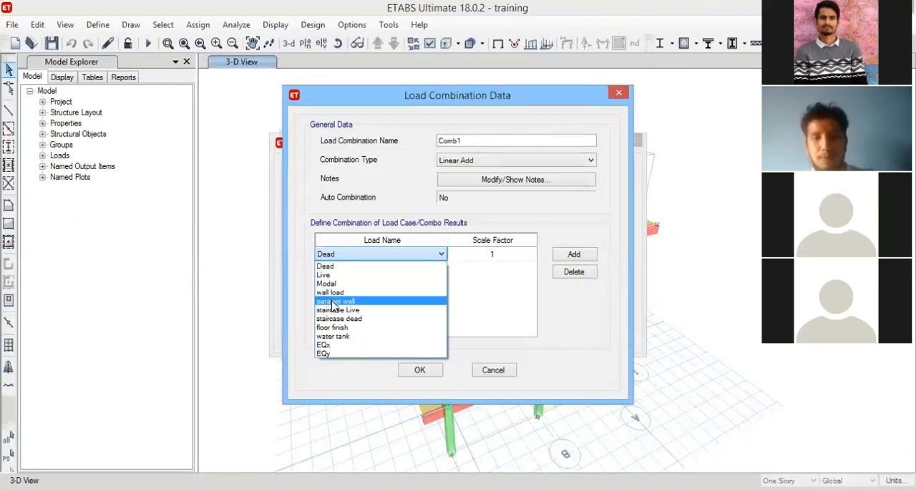
pyautogui.click(467, 280)
pyautogui.click(399, 255)
pyautogui.click(462, 281)
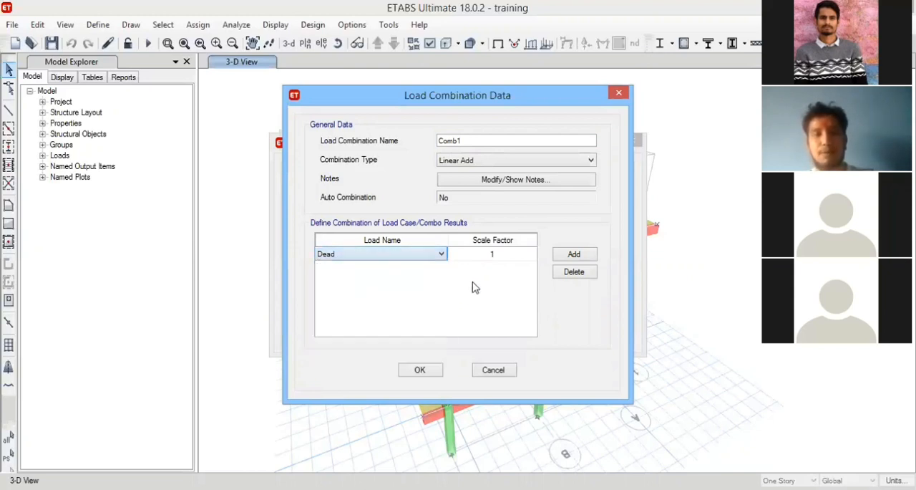
pyautogui.click(429, 257)
pyautogui.click(465, 289)
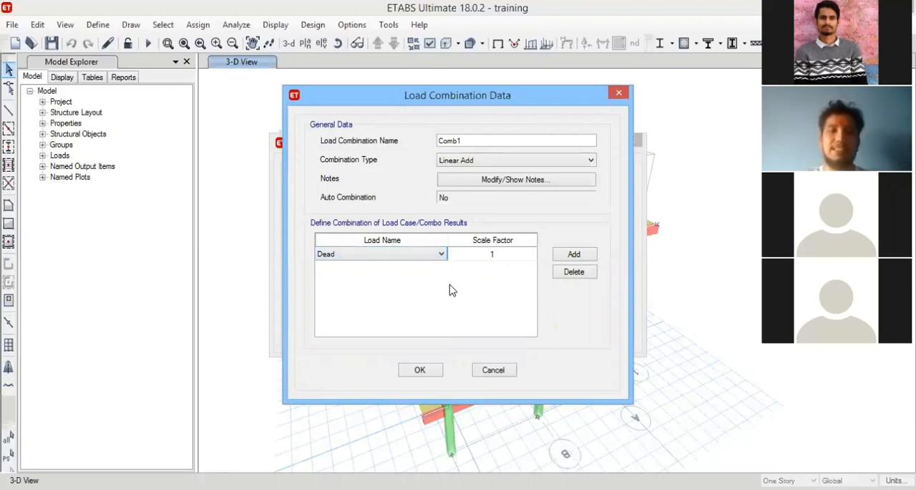
pyautogui.click(441, 255)
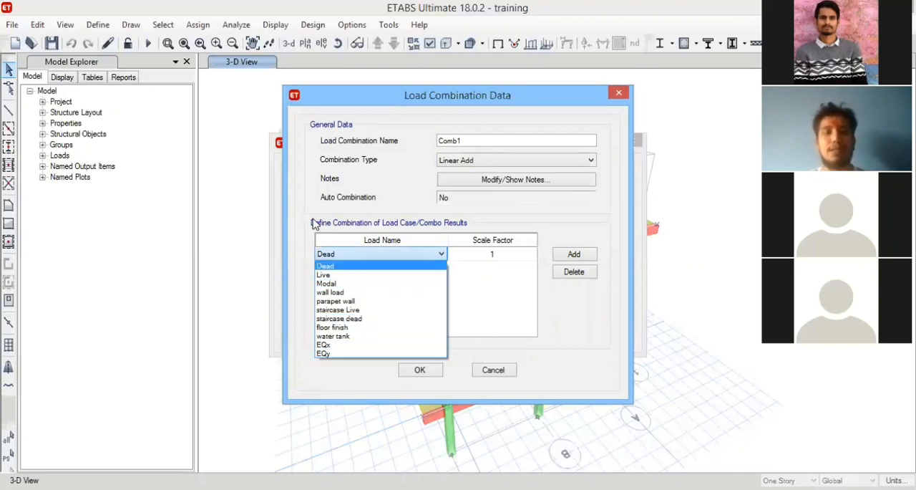
pyautogui.click(499, 375)
pyautogui.click(497, 374)
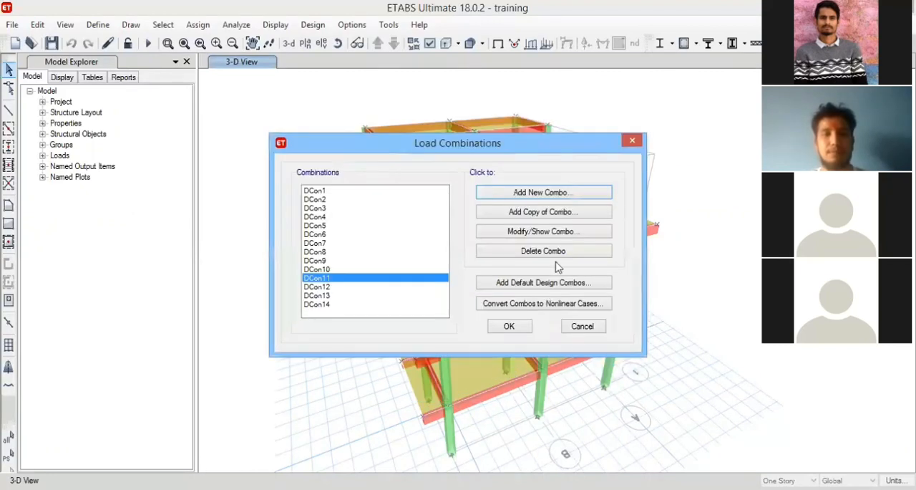
# Try adding a Linear Add combination containing only the Dead load with scale factor 1, and delete it.
pyautogui.click(555, 195)
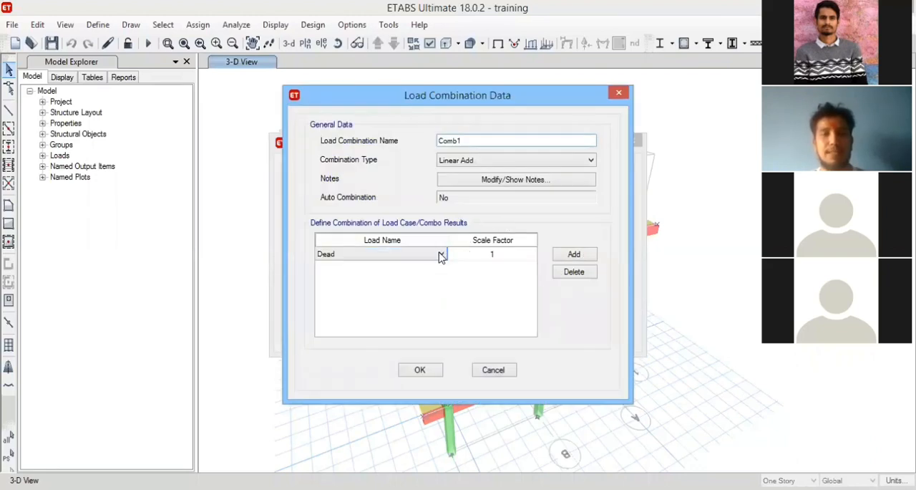
pyautogui.click(440, 255)
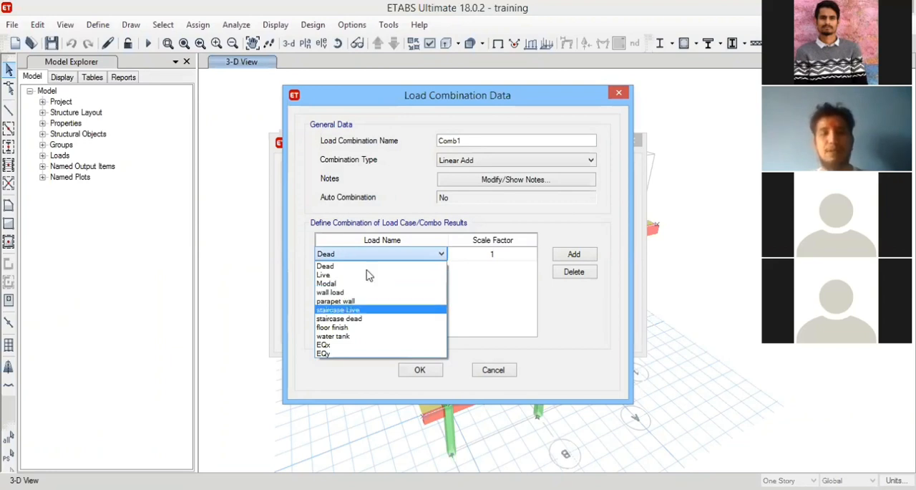
pyautogui.click(425, 372)
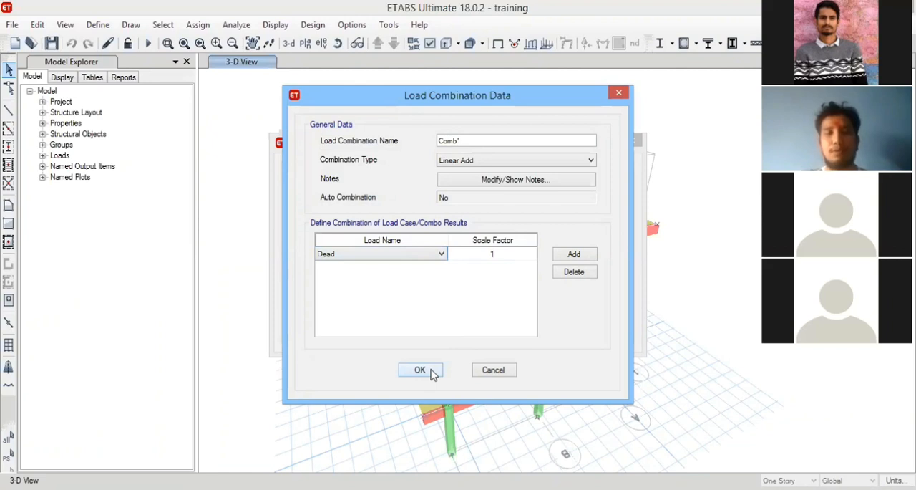
pyautogui.click(430, 372)
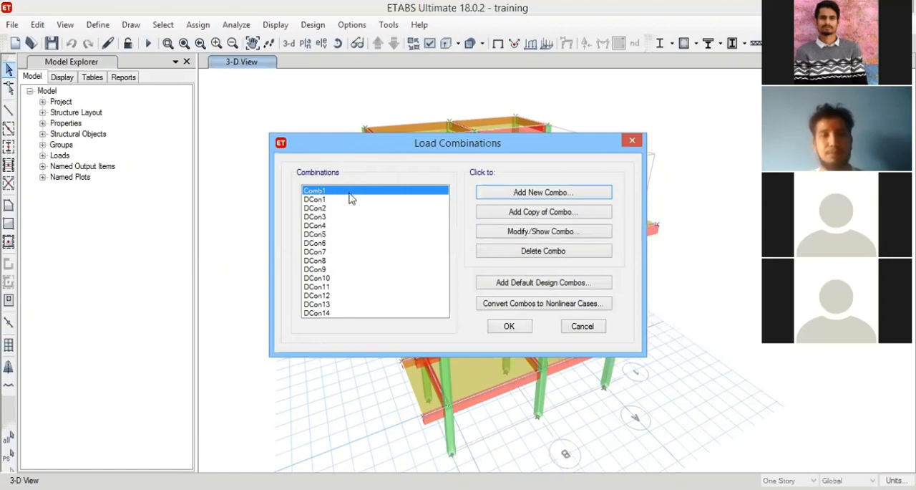
pyautogui.click(574, 255)
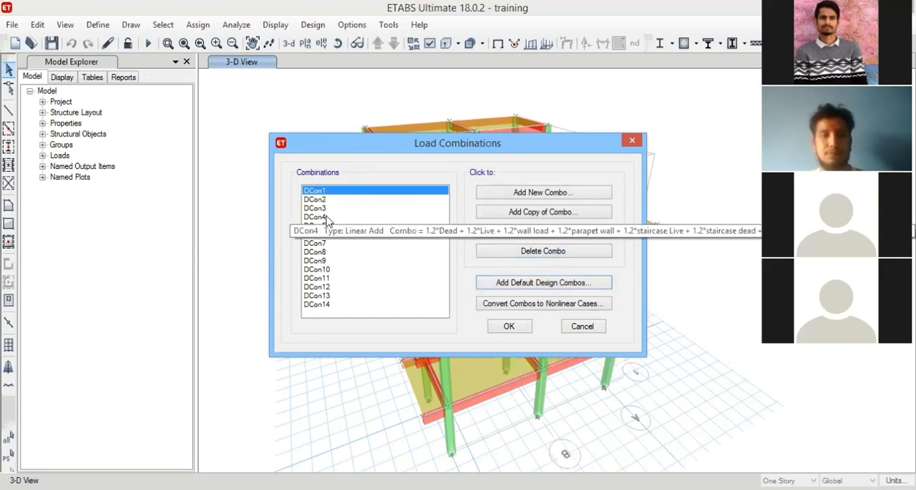
# Recheck the load names offered for another new combination, discard it, and accept the list of default design combinations.
pyautogui.click(401, 295)
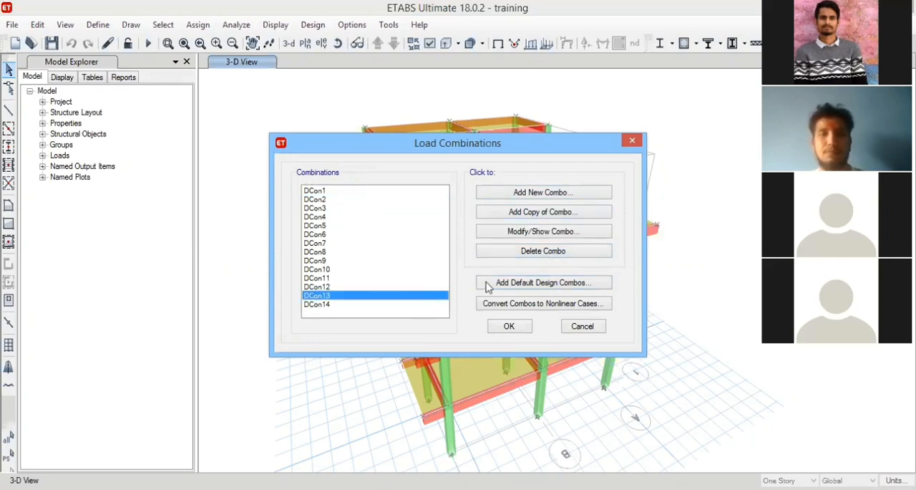
pyautogui.click(564, 195)
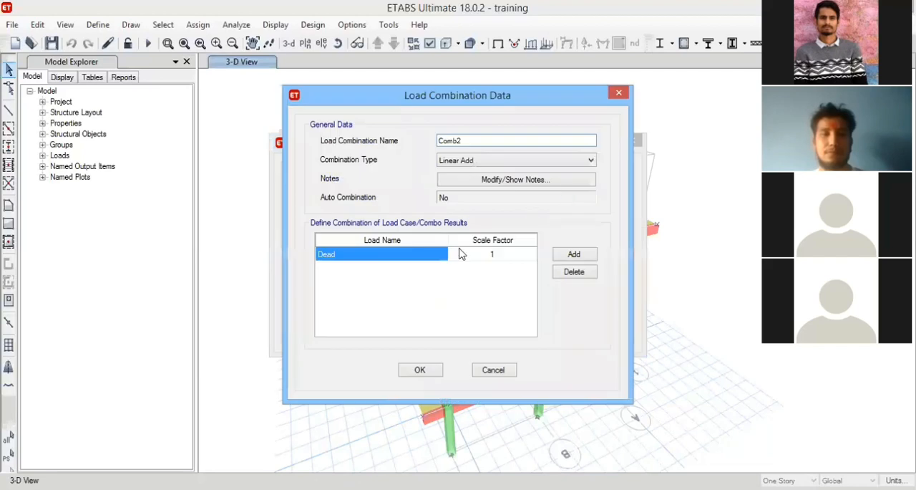
pyautogui.click(436, 255)
pyautogui.click(441, 253)
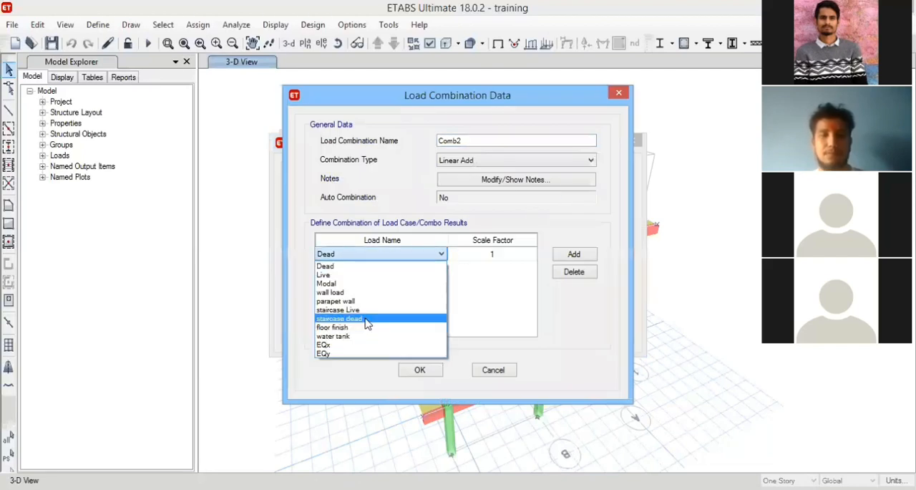
pyautogui.click(543, 217)
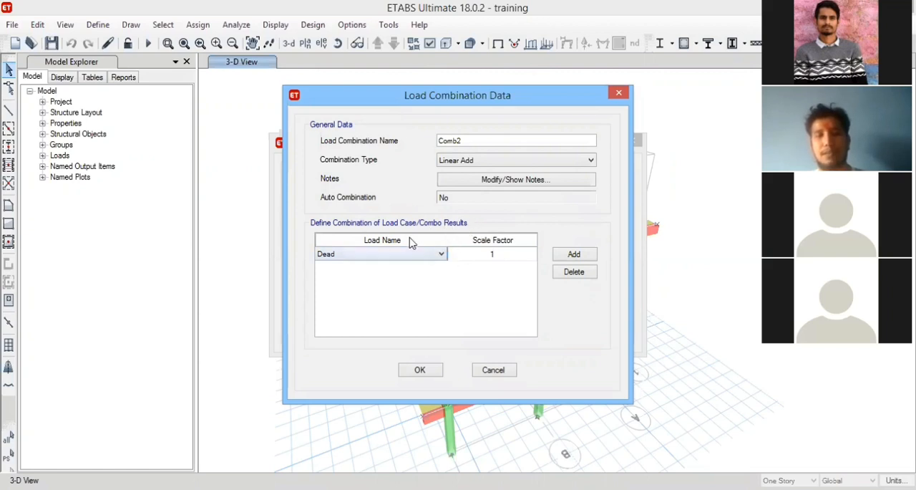
pyautogui.click(494, 369)
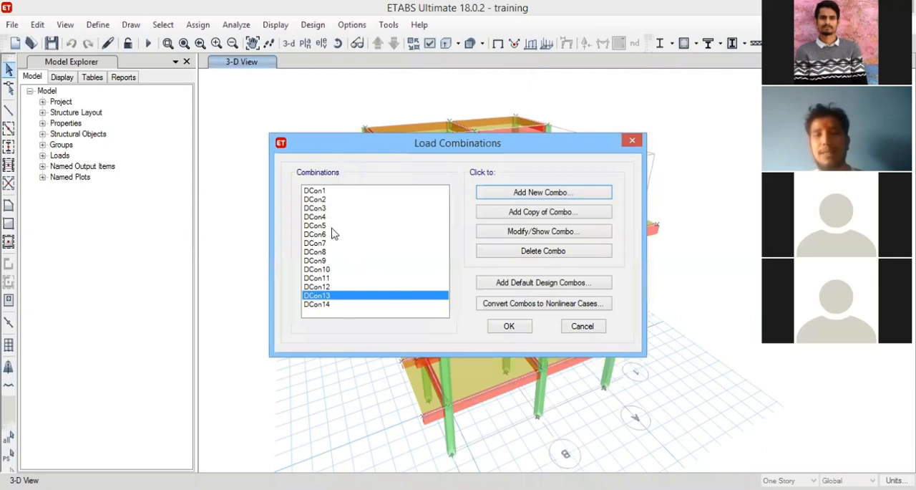
pyautogui.click(509, 326)
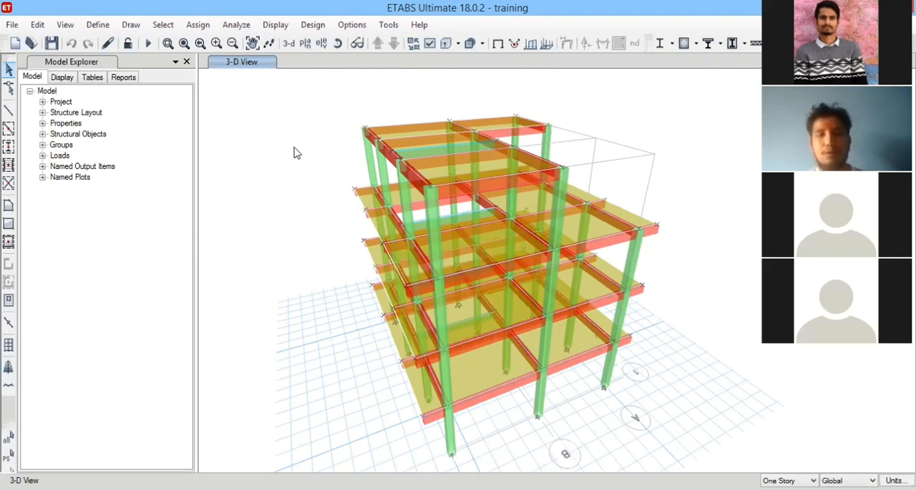
# Examine the building frame in the 3D view from above and from the side.
pyautogui.moveTo(310, 265); pyautogui.dragTo(295, 252, button='middle')
pyautogui.moveTo(272, 186); pyautogui.dragTo(280, 160, button='middle')
pyautogui.click(337, 43)
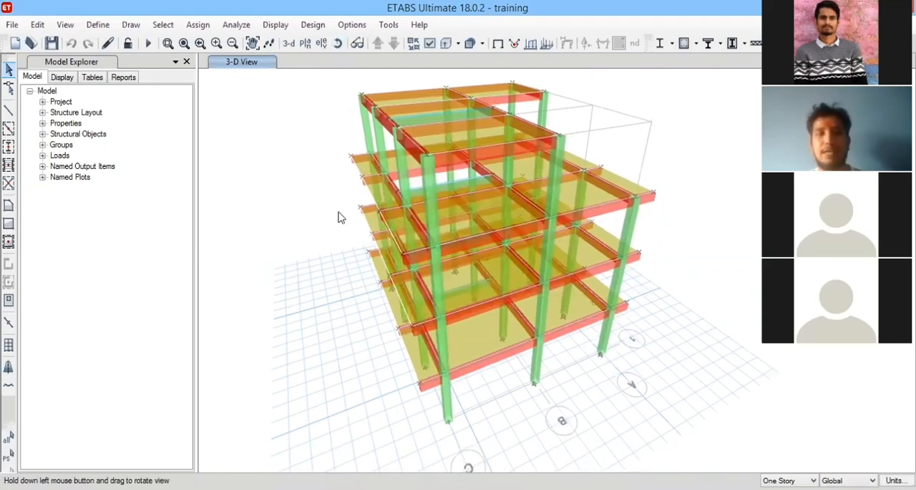
pyautogui.moveTo(340, 215); pyautogui.dragTo(243, 206)
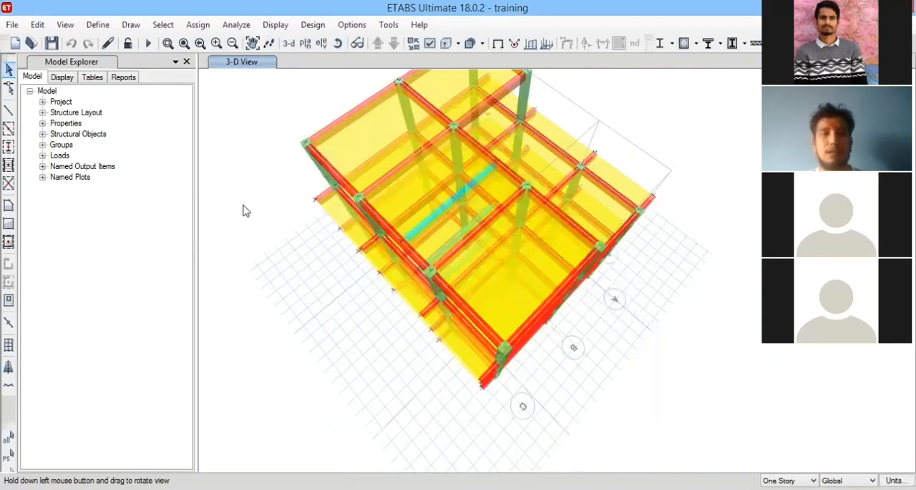
pyautogui.click(97, 25)
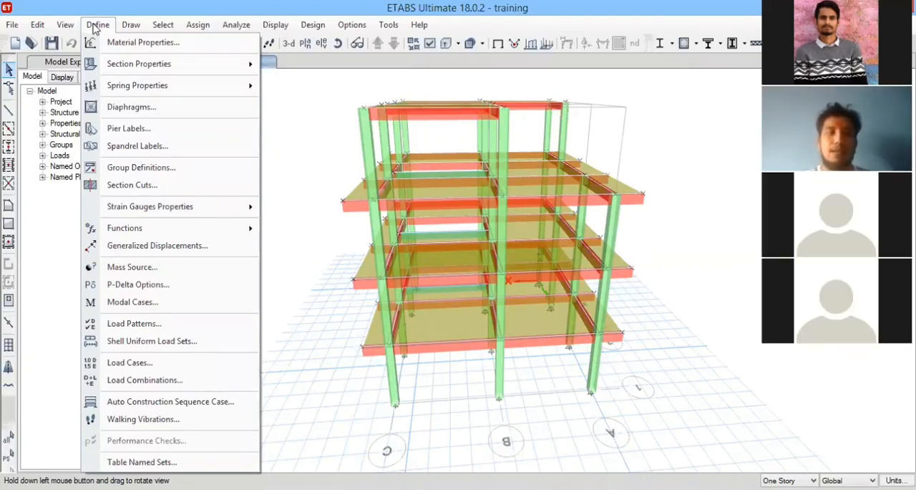
pyautogui.click(94, 26)
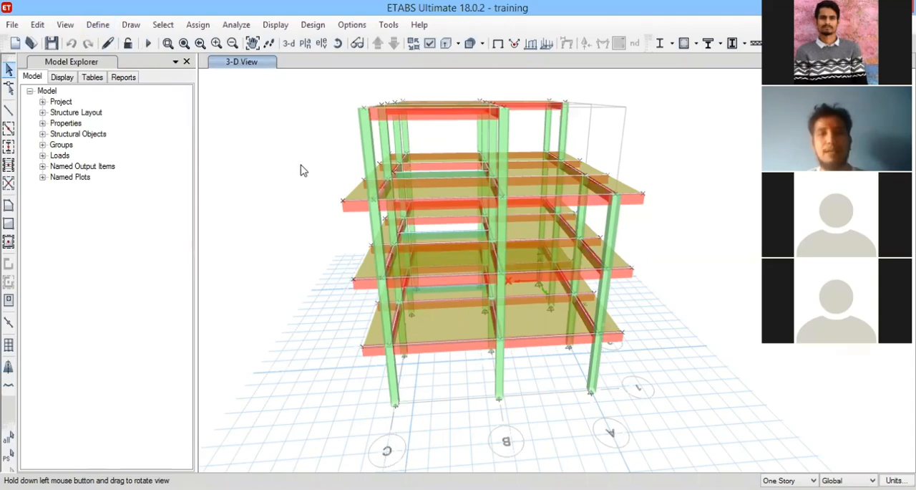
pyautogui.moveTo(316, 200); pyautogui.dragTo(292, 116, button='middle')
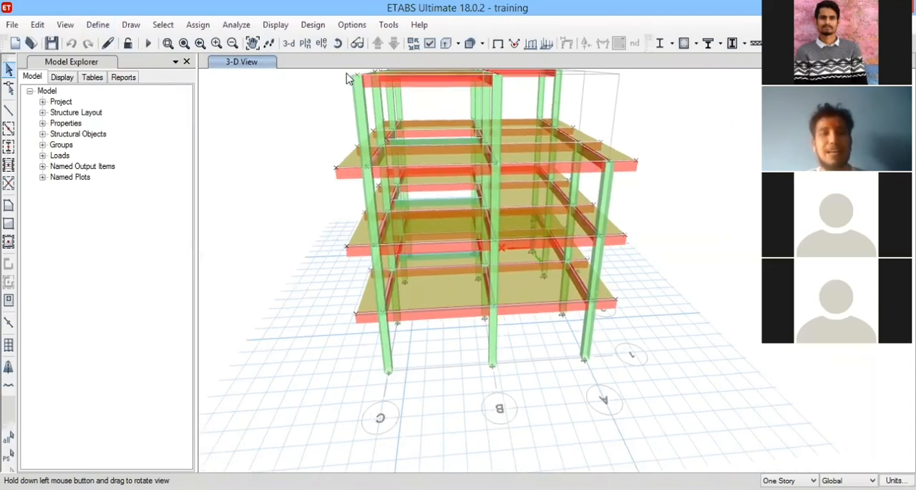
pyautogui.moveTo(314, 194); pyautogui.dragTo(669, 170)
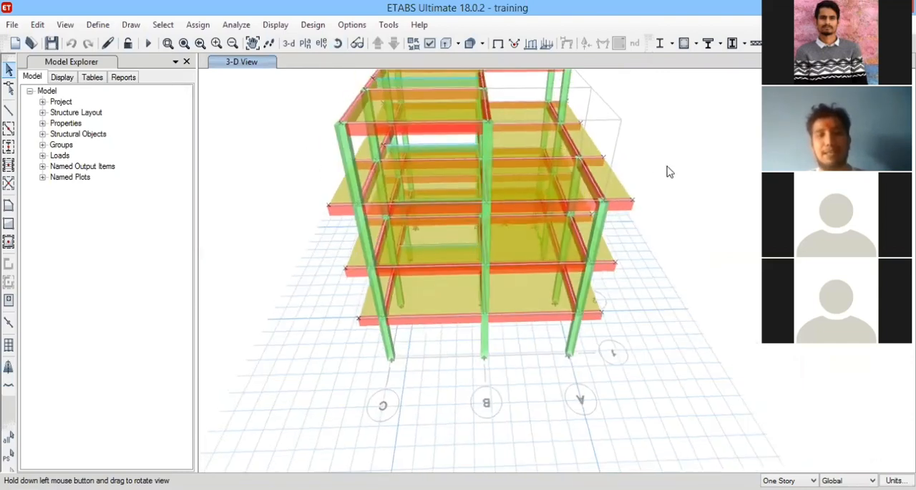
pyautogui.moveTo(586, 140); pyautogui.dragTo(494, 155)
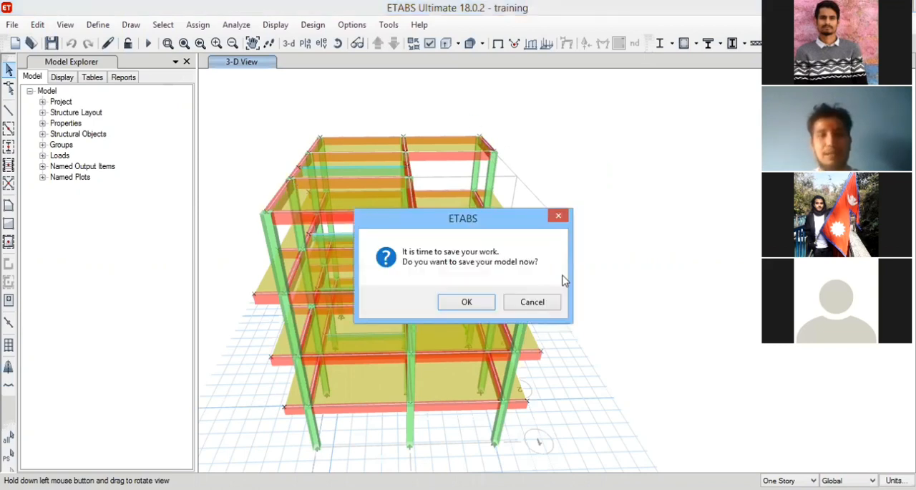
# Save the model.
pyautogui.click(467, 302)
pyautogui.moveTo(466, 240); pyautogui.dragTo(293, 228)
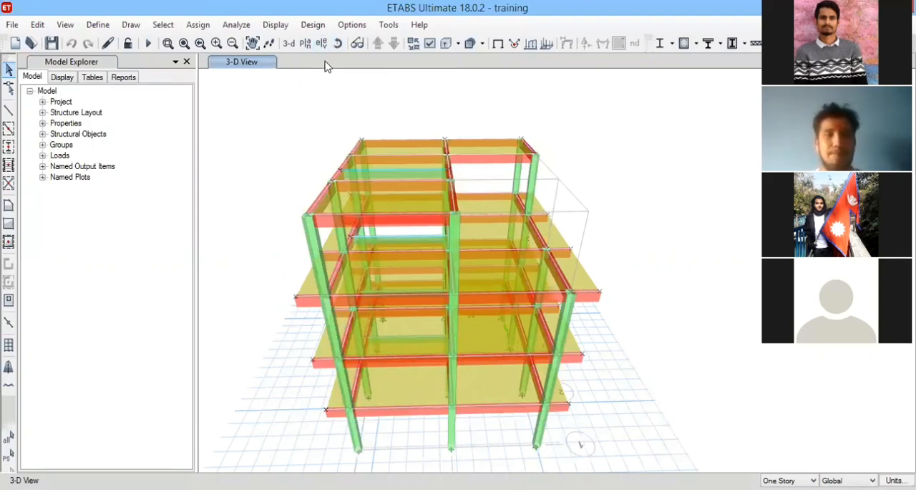
pyautogui.click(97, 24)
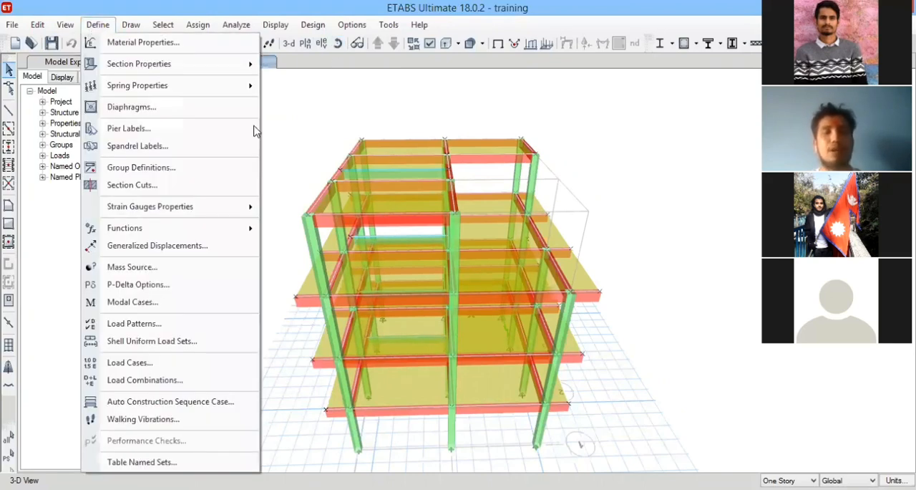
pyautogui.click(278, 93)
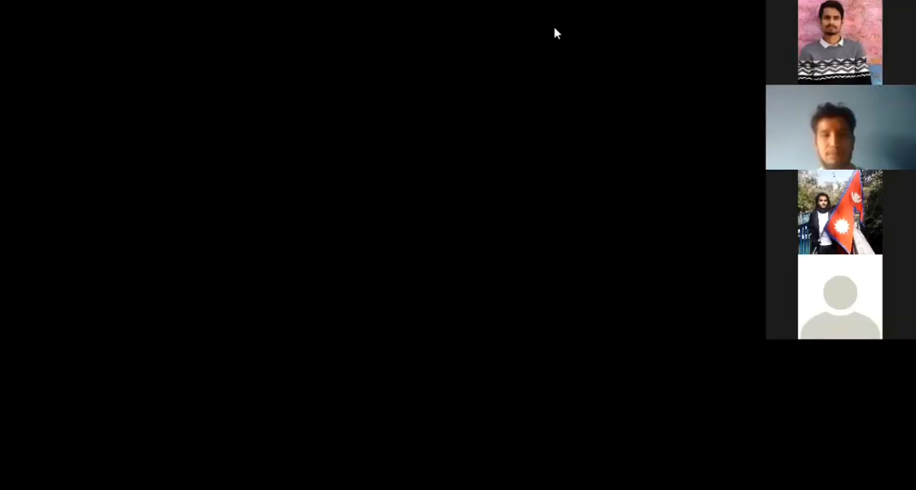
# Switch to the PowerPoint presentation and show slide 6 with Table 8 on imposed load percentages for seismic weight.
pyautogui.scroll(-3, 73, 404)
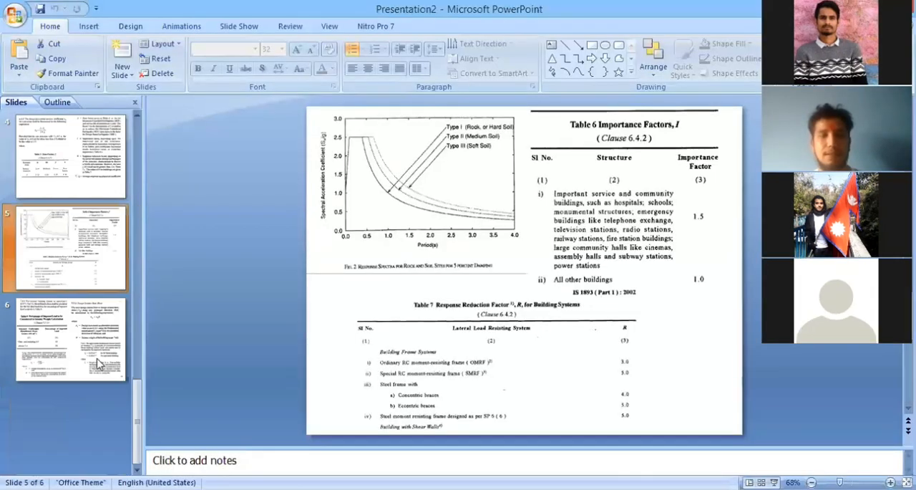
pyautogui.click(97, 359)
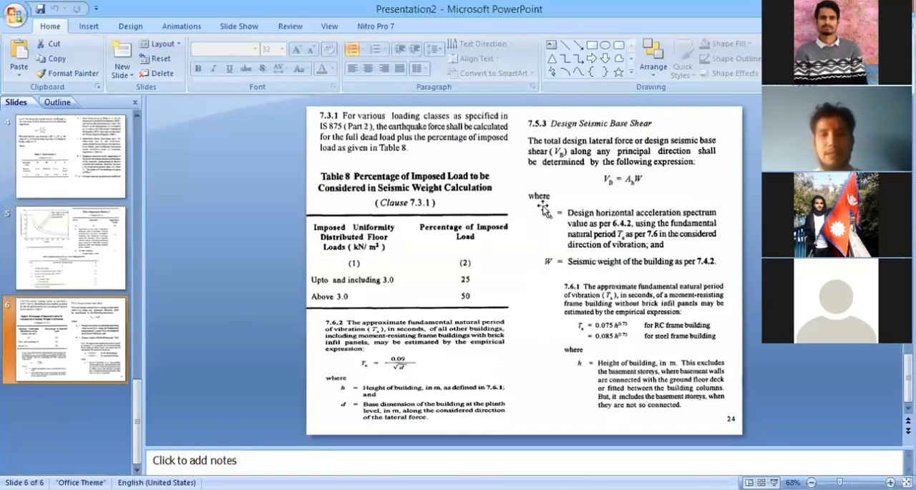
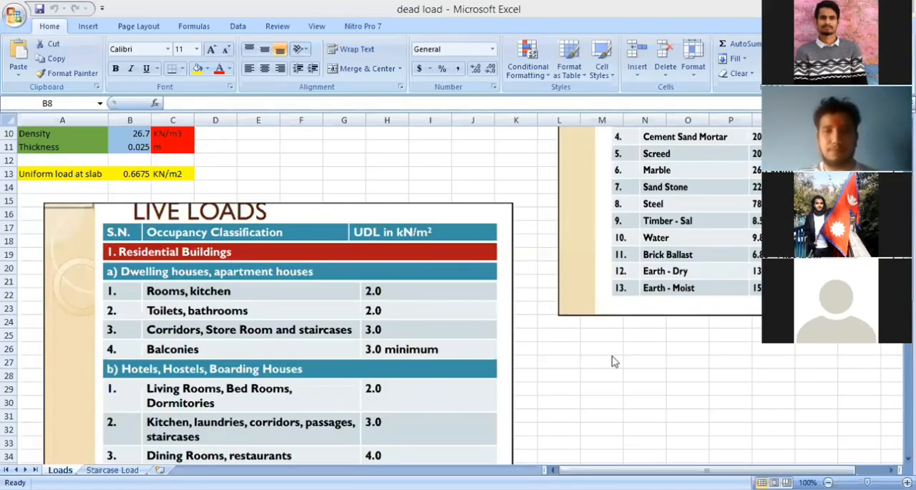
# Examine the Live Loads table's UDL values for dwelling houses and for hotels, hostels and boarding houses on the Loads sheet.
pyautogui.scroll(-1, 611, 360)
pyautogui.scroll(-5, 530, 304)
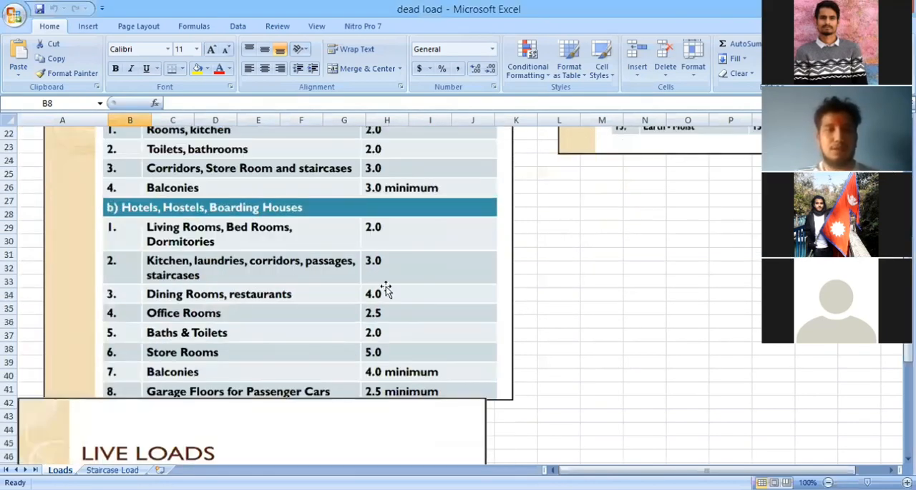
pyautogui.scroll(6, 401, 287)
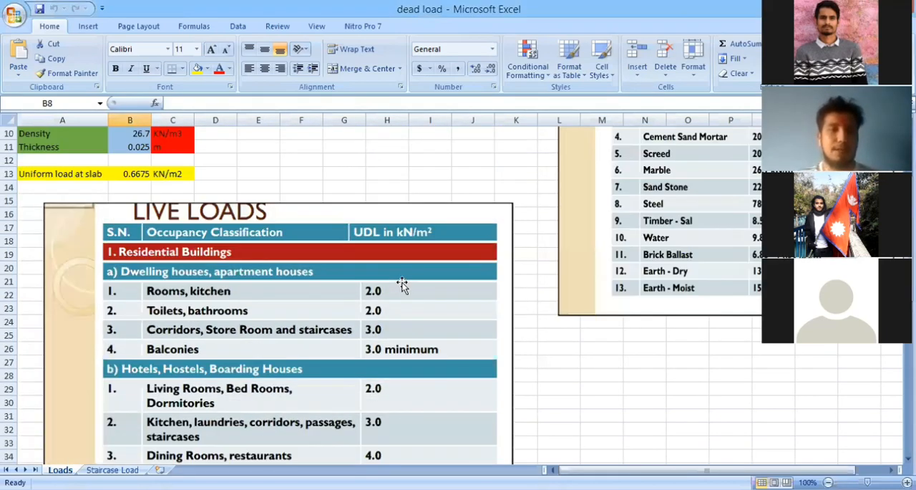
pyautogui.scroll(3, 402, 283)
pyautogui.scroll(-4, 406, 282)
pyautogui.scroll(-3, 422, 274)
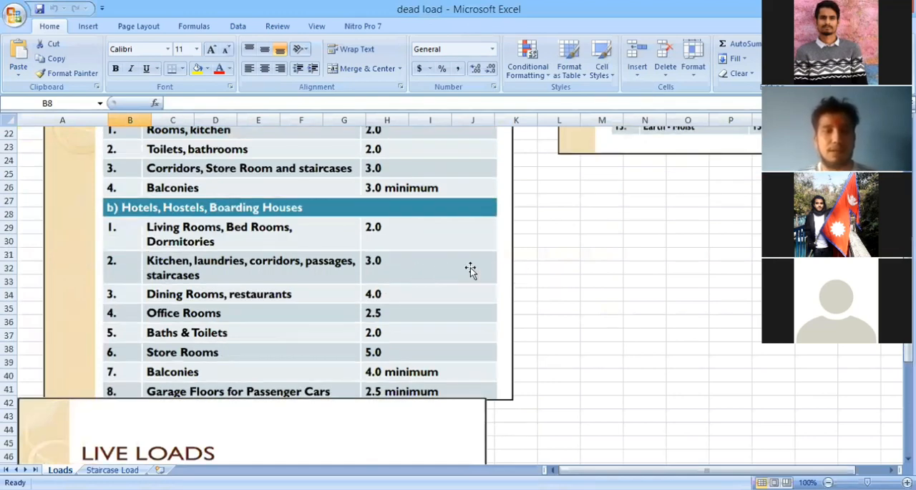
pyautogui.scroll(1, 471, 270)
pyautogui.scroll(1, 470, 268)
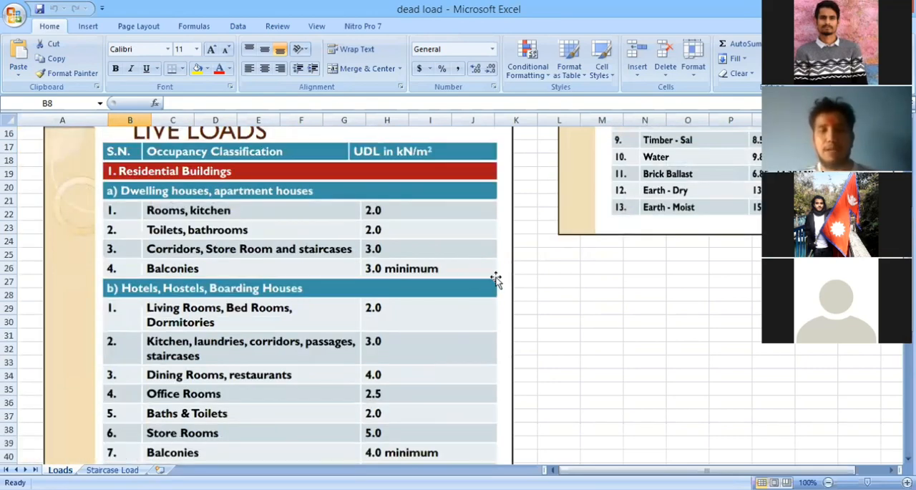
pyautogui.scroll(1, 493, 280)
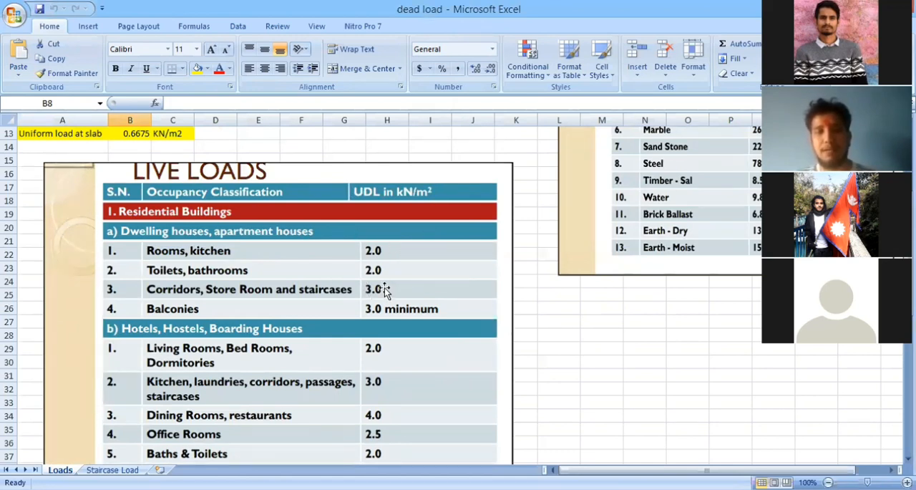
pyautogui.scroll(-1, 385, 287)
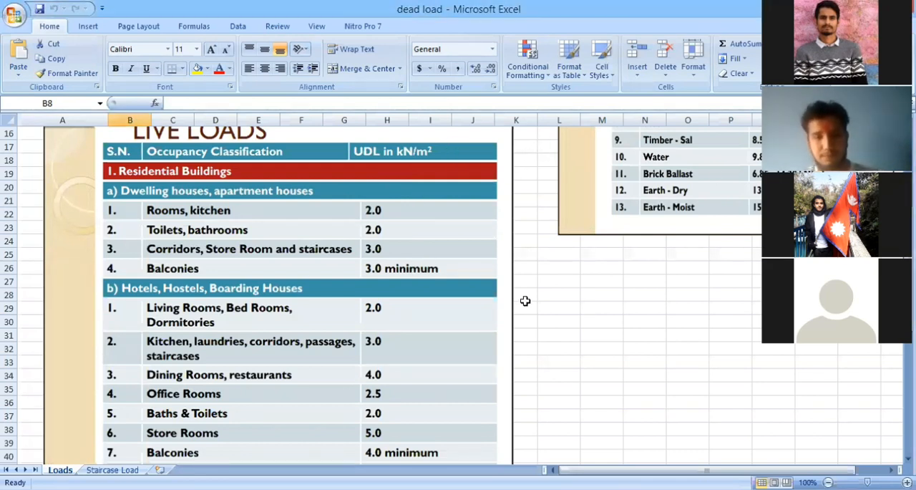
pyautogui.scroll(-1, 312, 260)
pyautogui.scroll(1, 364, 222)
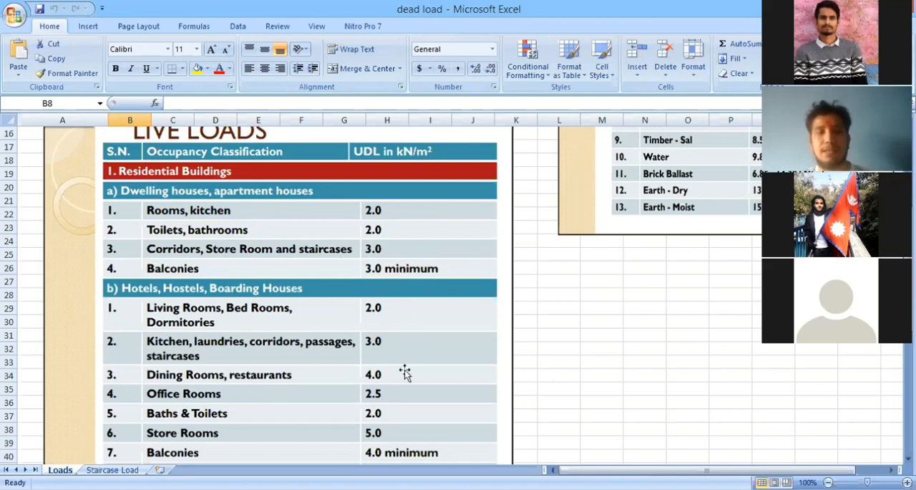
pyautogui.scroll(-2, 398, 301)
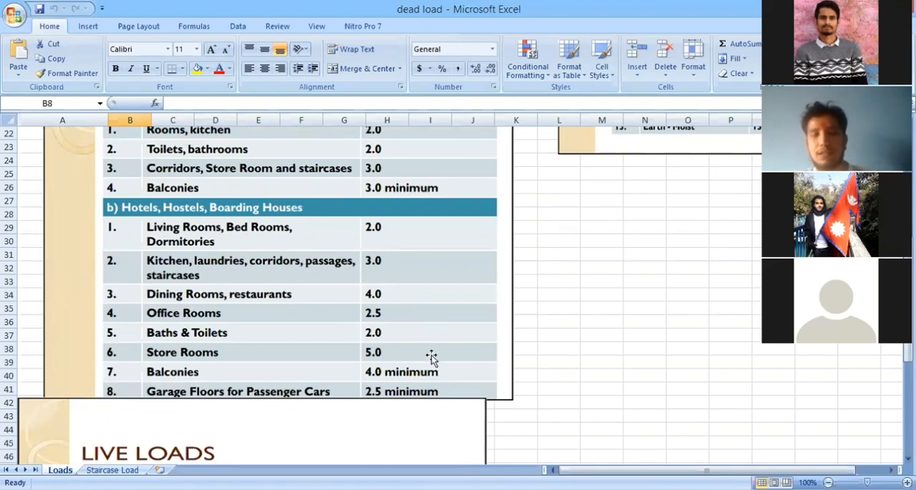
pyautogui.scroll(4, 401, 279)
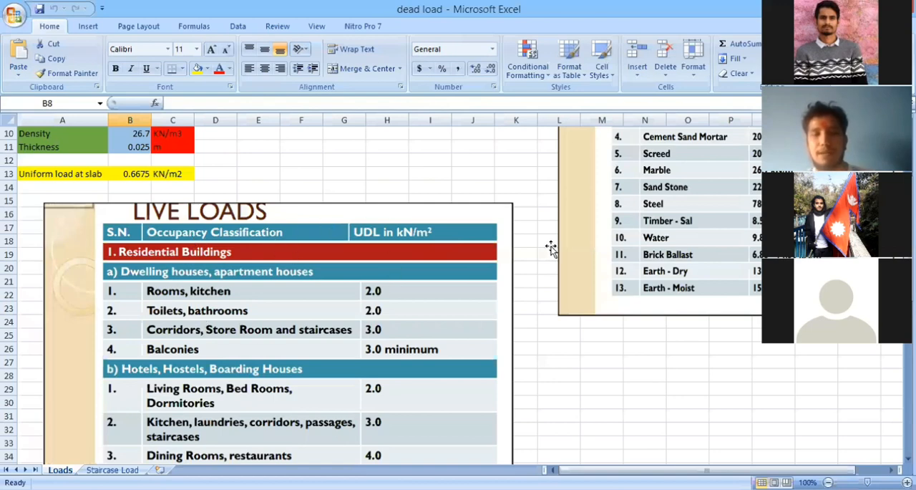
pyautogui.scroll(-1, 376, 290)
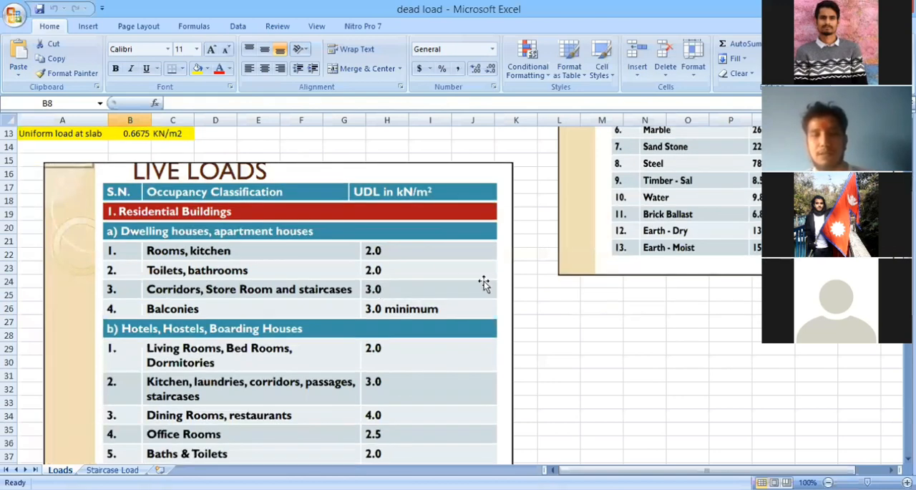
# Move the Dead Loads of Materials picture beside the slab load calculations and the Live Loads picture below it.
pyautogui.scroll(3, 509, 279)
pyautogui.moveTo(643, 240); pyautogui.dragTo(273, 275)
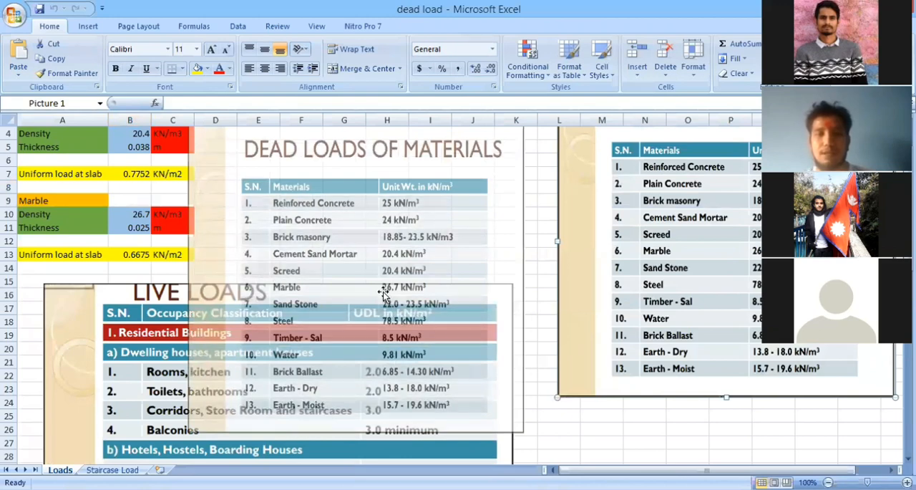
pyautogui.moveTo(426, 316); pyautogui.dragTo(505, 281)
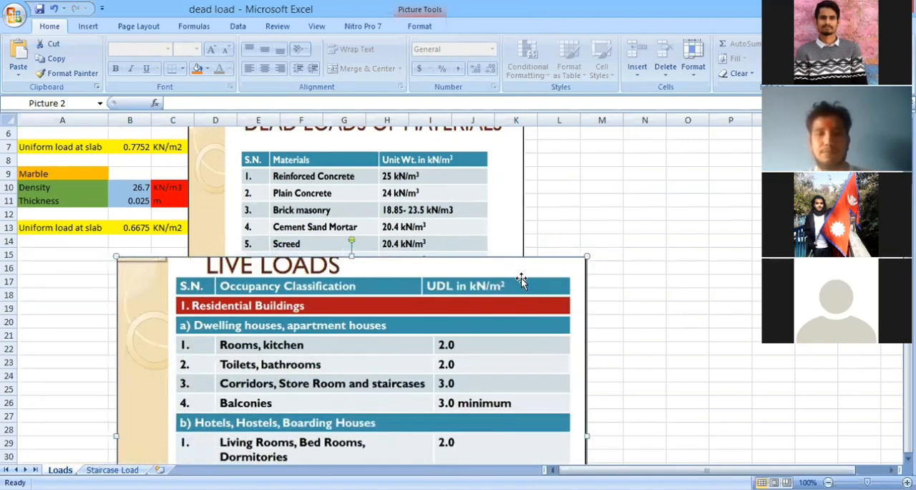
pyautogui.moveTo(649, 321); pyautogui.dragTo(875, 374)
pyautogui.moveTo(542, 305); pyautogui.dragTo(608, 329)
pyautogui.moveTo(623, 346); pyautogui.dragTo(726, 426)
# Examine the unit weights listed in the Dead Loads of Materials table.
pyautogui.scroll(2, 351, 239)
pyautogui.scroll(-1, 460, 260)
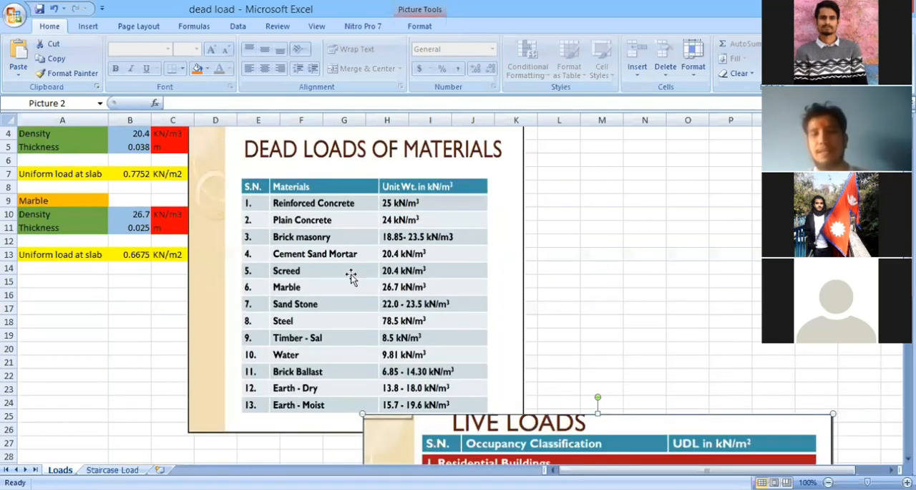
pyautogui.scroll(-1, 352, 277)
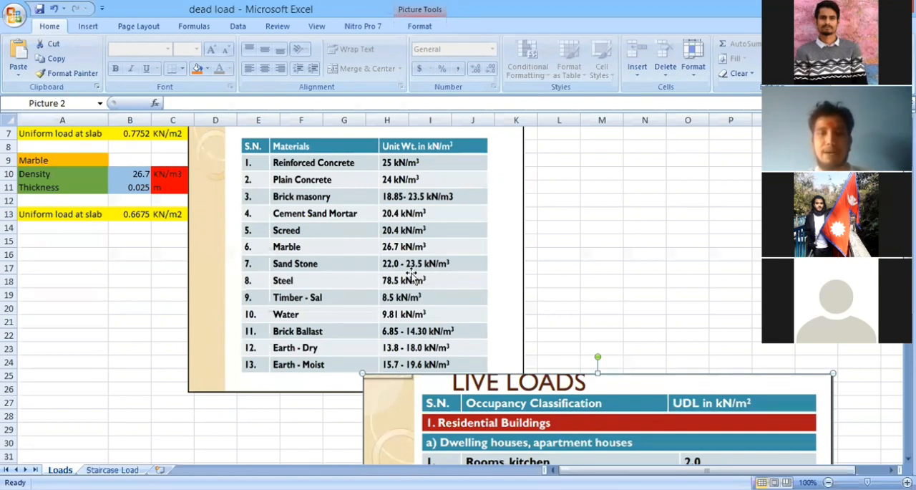
pyautogui.scroll(1, 394, 233)
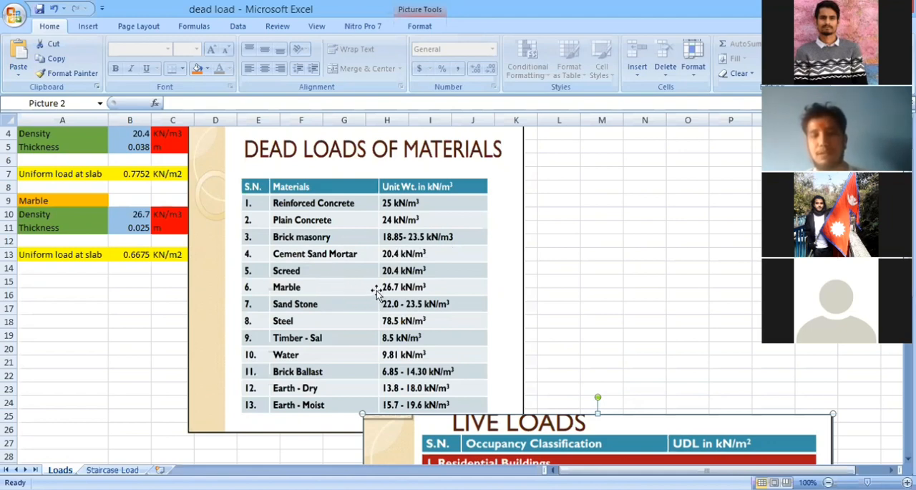
pyautogui.scroll(-1, 415, 286)
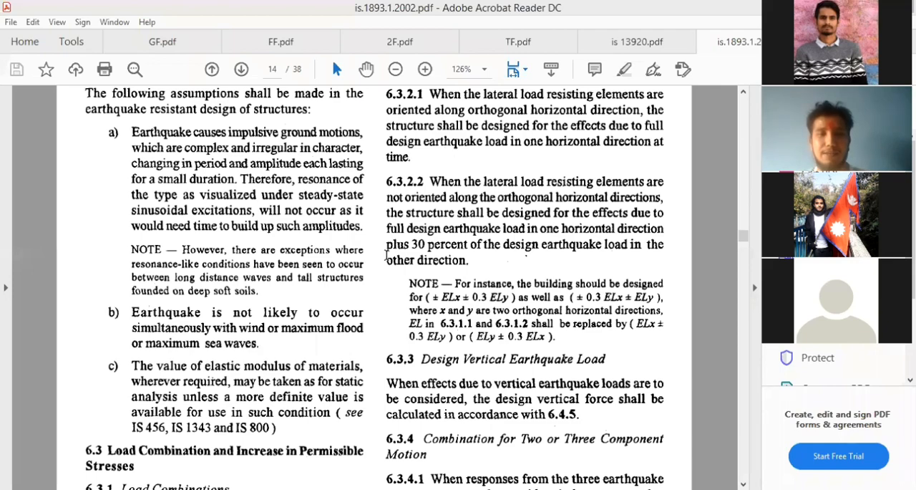
# Find Table 8 on the percentage of imposed load for seismic weight calculation in the IS 1893 (Part 1) : 2002 PDF.
pyautogui.scroll(-5, 463, 290)
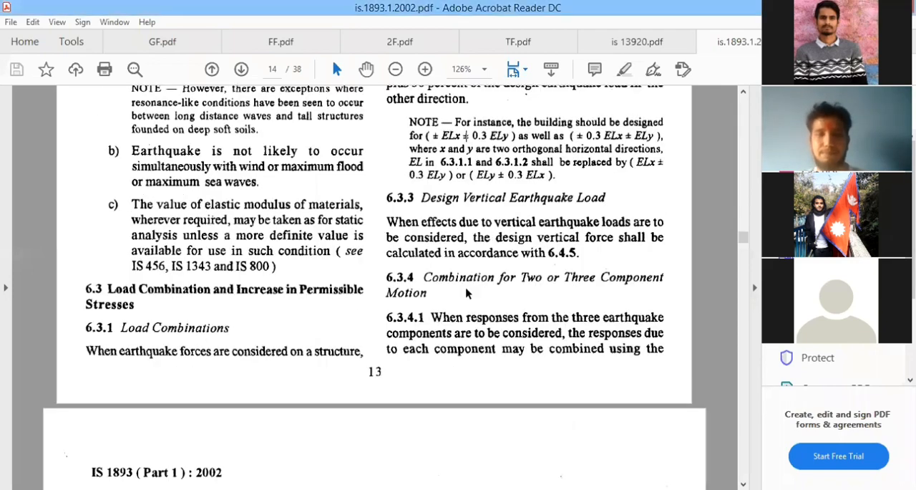
pyautogui.scroll(-15, 467, 291)
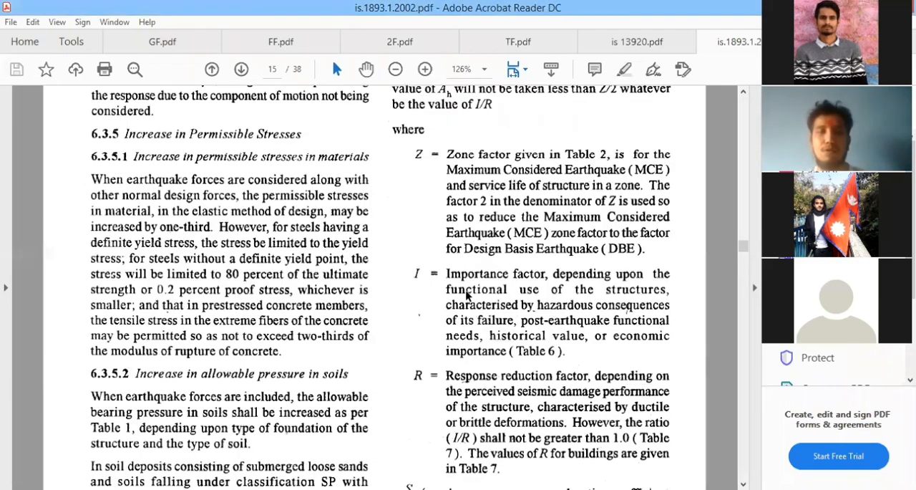
pyautogui.scroll(-15, 367, 279)
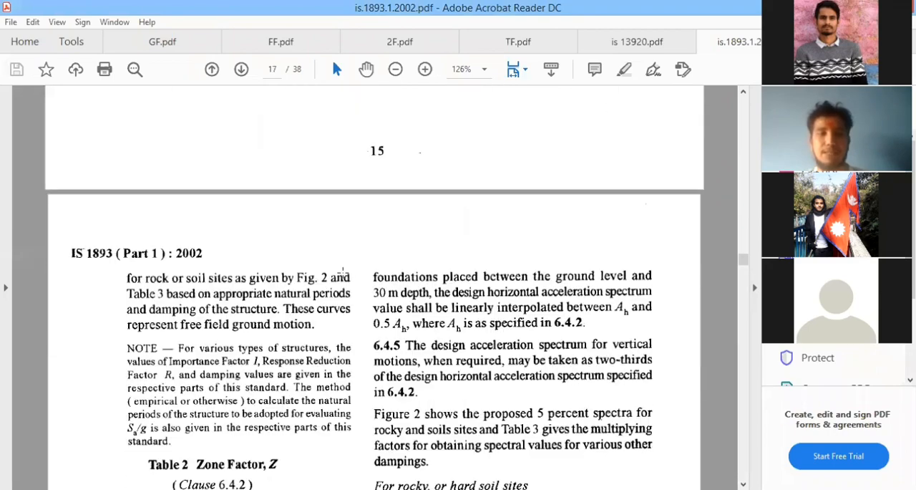
pyautogui.scroll(-15, 456, 290)
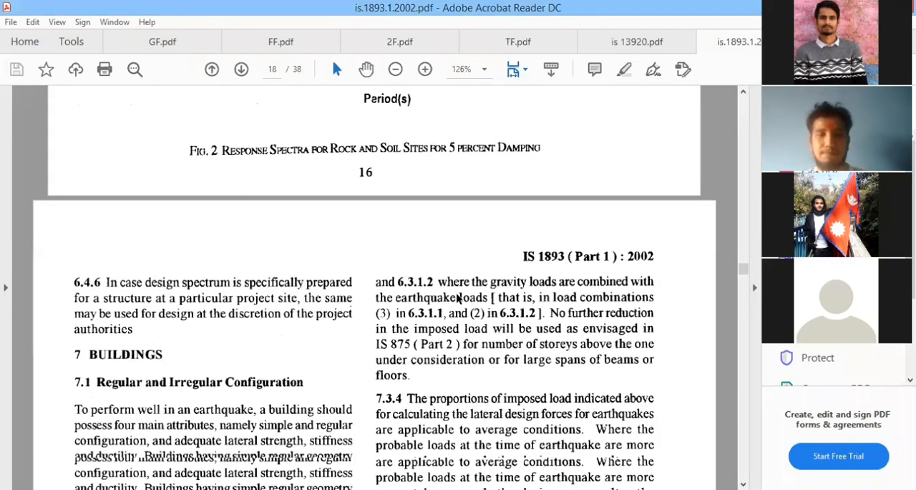
pyautogui.scroll(-15, 462, 299)
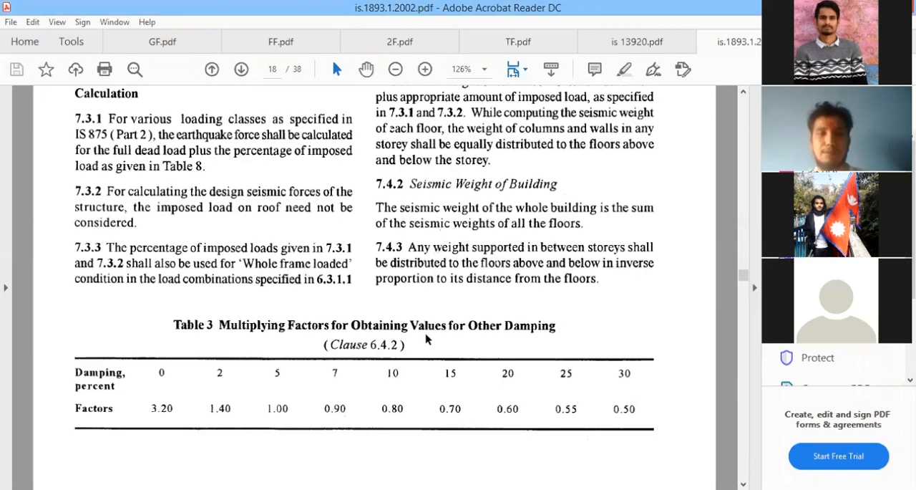
pyautogui.scroll(-15, 428, 324)
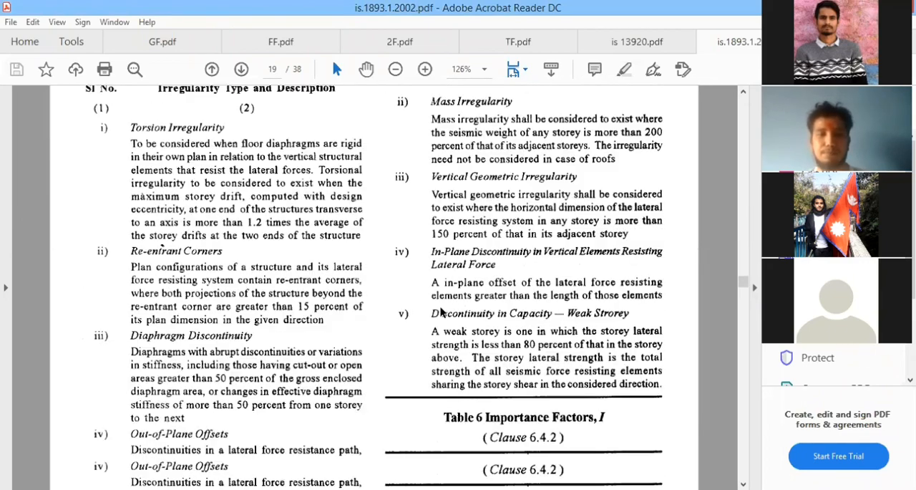
pyautogui.scroll(-15, 430, 308)
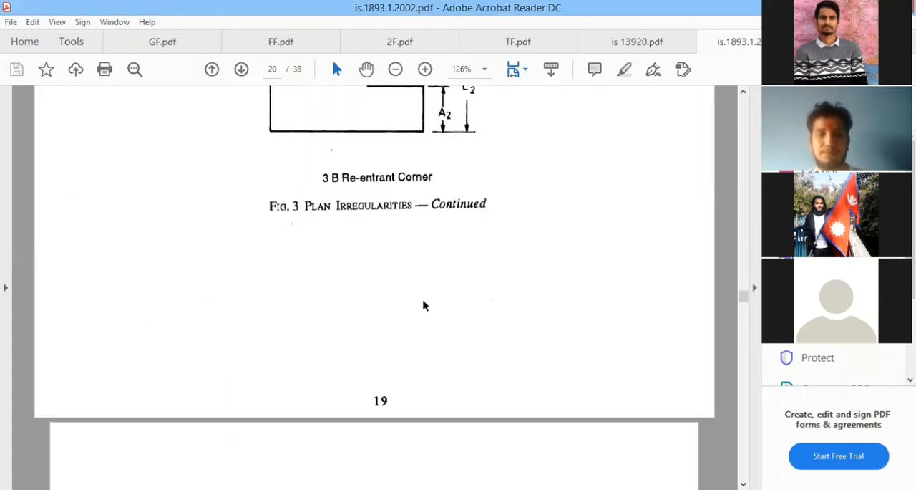
pyautogui.scroll(-15, 423, 305)
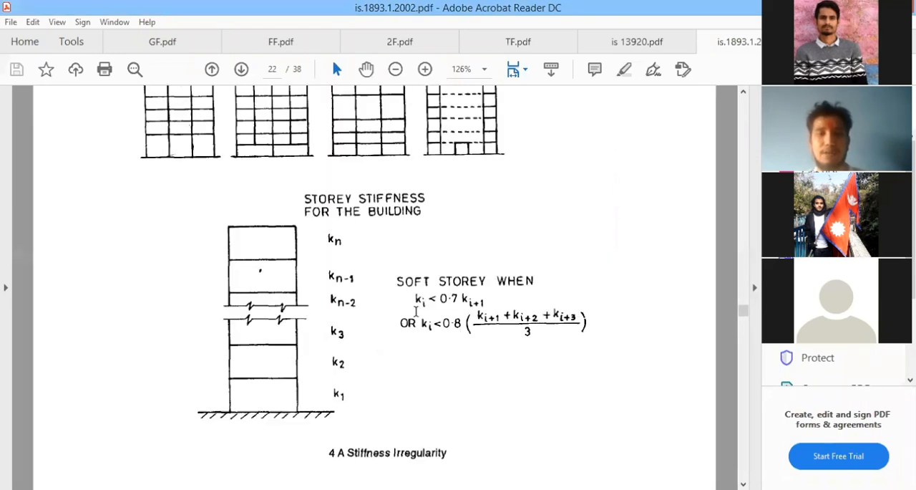
pyautogui.scroll(-5, 419, 308)
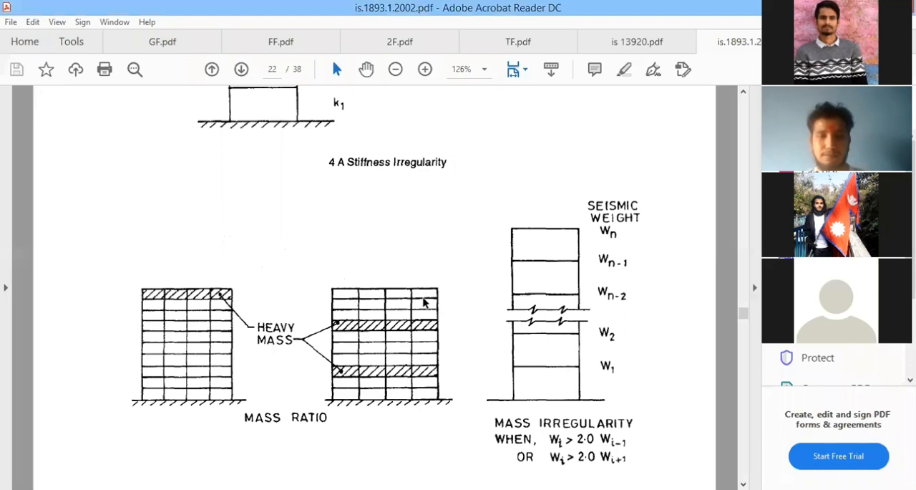
pyautogui.scroll(-15, 424, 304)
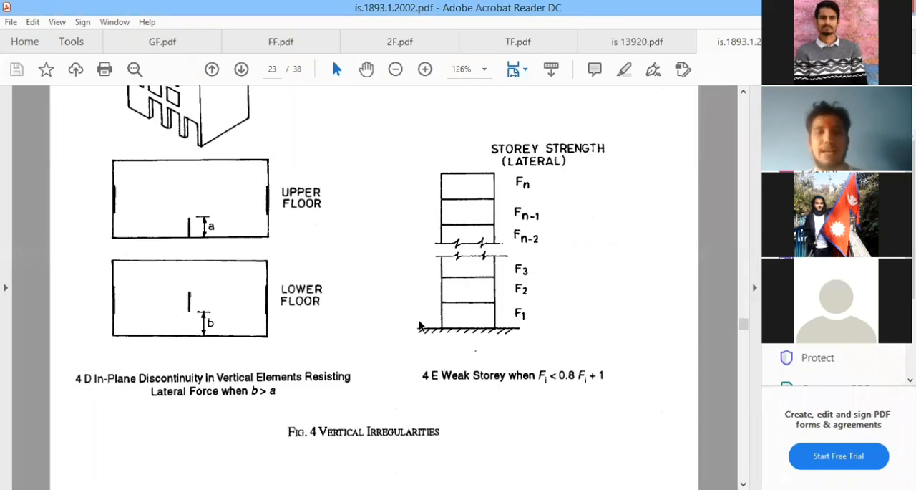
pyautogui.scroll(-12, 419, 315)
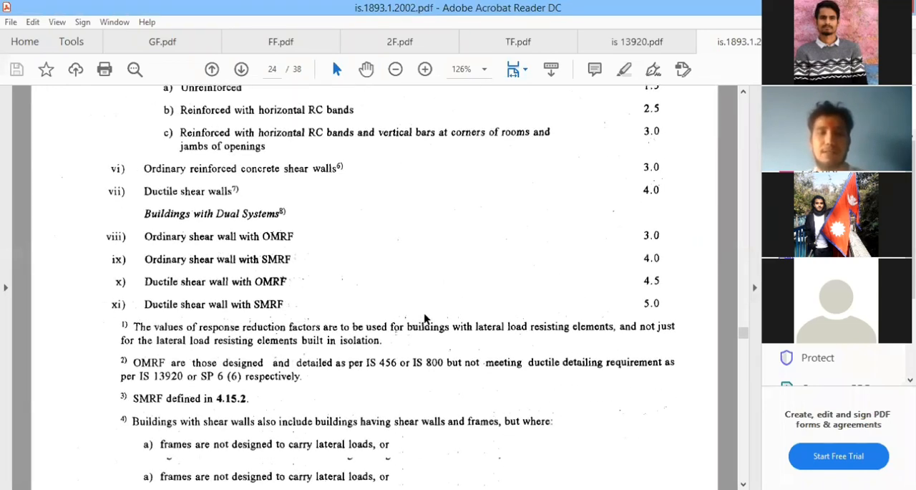
pyautogui.scroll(-8, 424, 315)
pyautogui.scroll(-4, 425, 306)
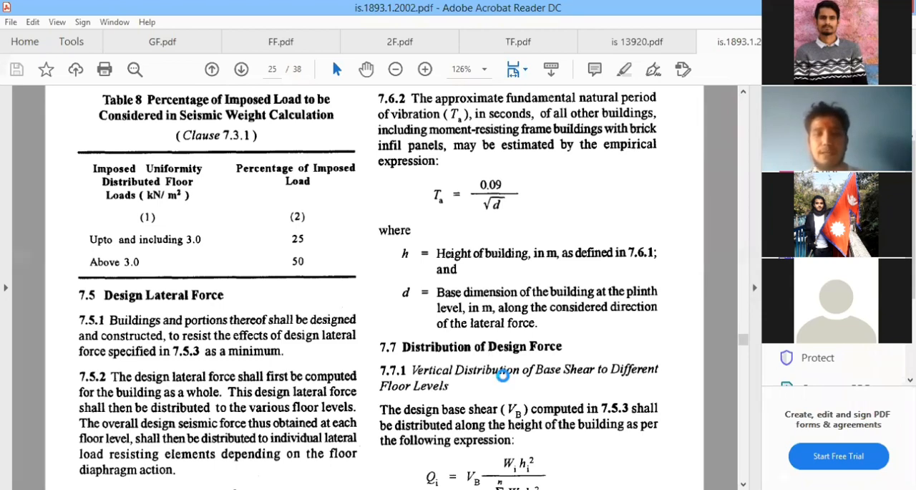
# Switch to the training model in ETABS and examine the building frame from a low angle in the 3D view.
pyautogui.hotkey('alt', 'Tab')
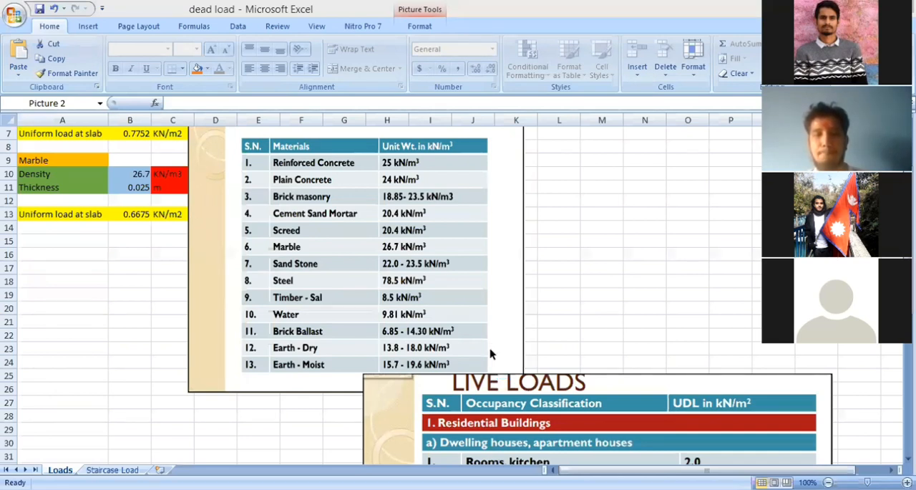
pyautogui.hotkey('alt', 'Tab')
pyautogui.scroll(5, 467, 244)
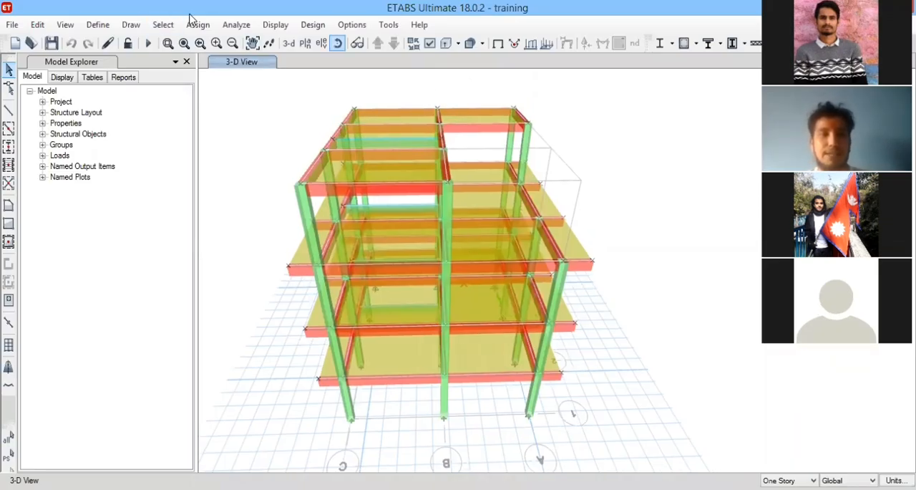
pyautogui.moveTo(363, 221); pyautogui.dragTo(398, 187)
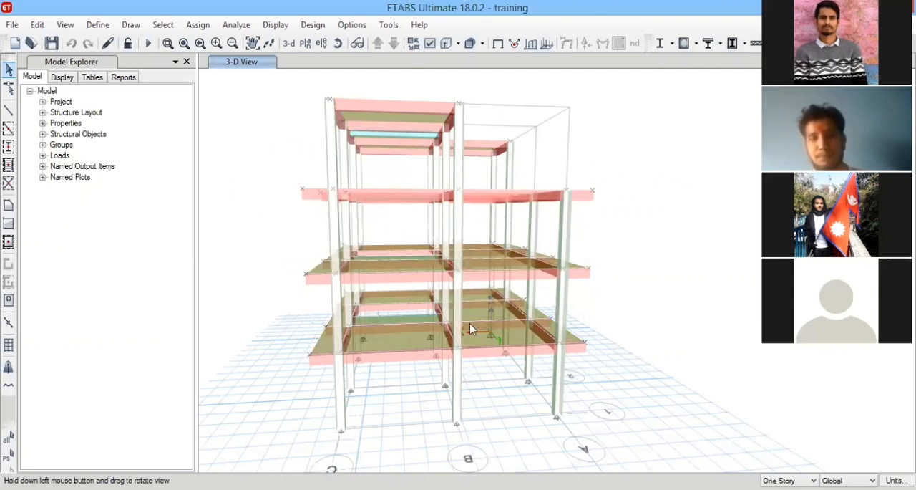
pyautogui.moveTo(657, 263); pyautogui.dragTo(598, 323, button='middle')
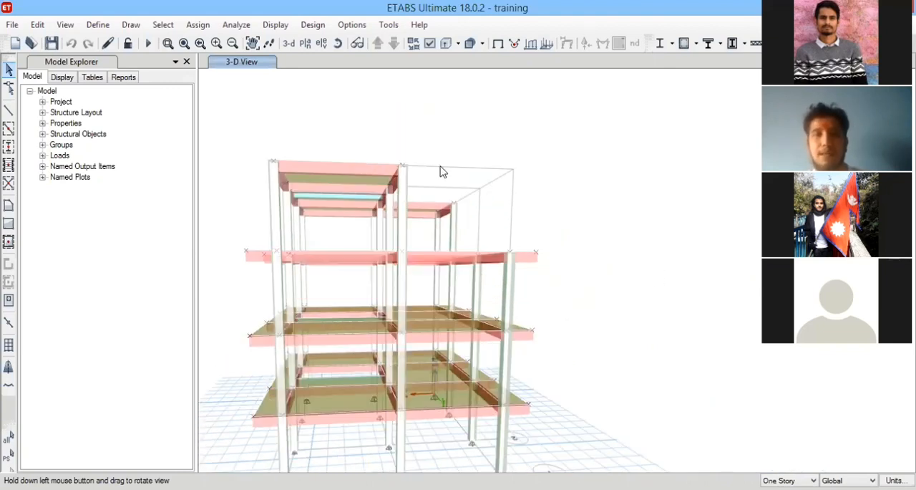
pyautogui.moveTo(597, 194); pyautogui.dragTo(578, 146, button='middle')
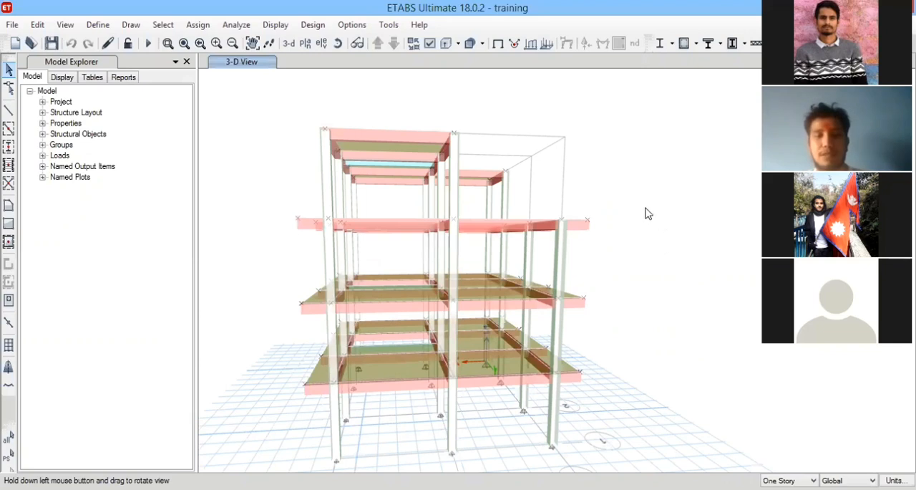
pyautogui.click(98, 25)
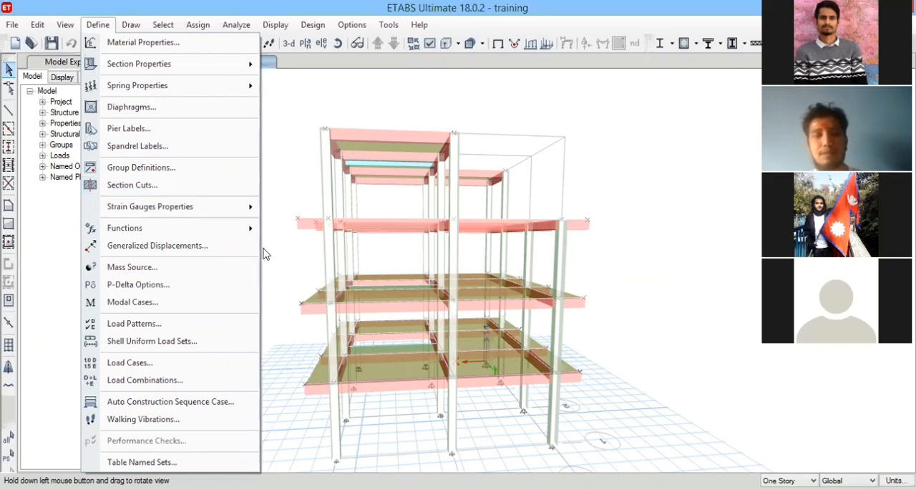
pyautogui.press('Escape')
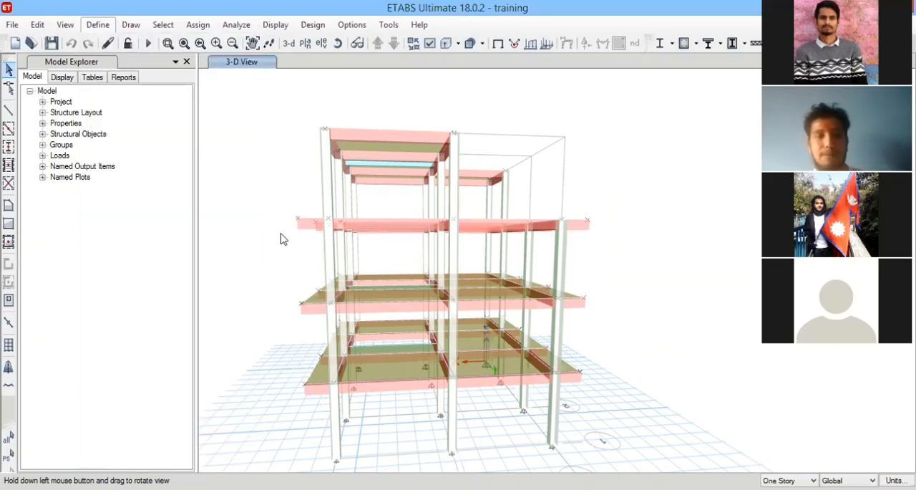
# Rename mass source MsSrc1 to "mass source" and base it only on specified load patterns, excluding element self mass and additional mass.
pyautogui.click(98, 24)
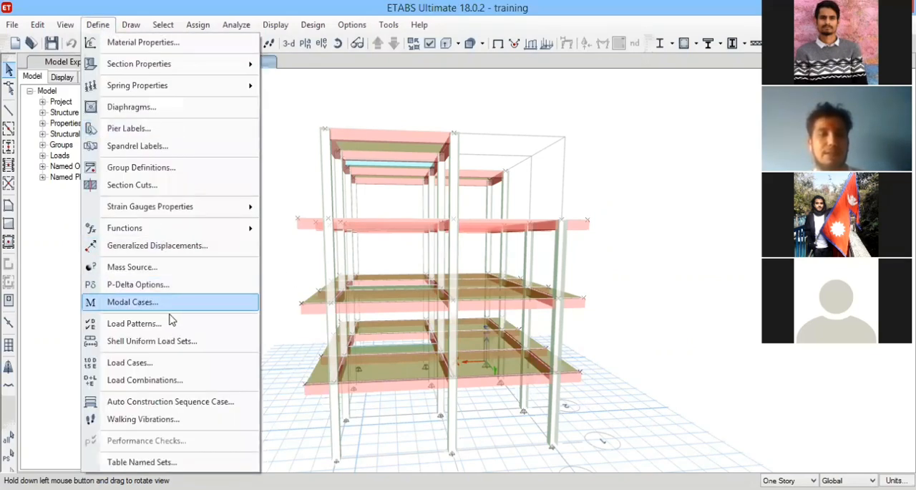
pyautogui.click(159, 266)
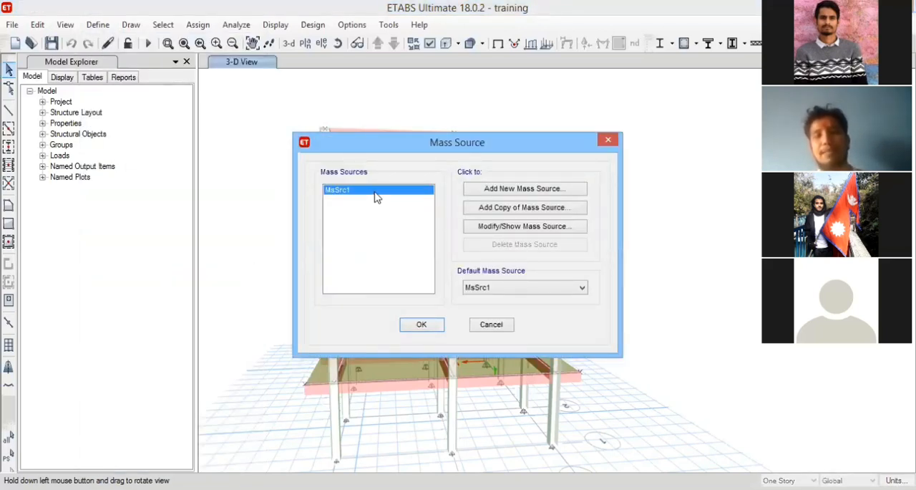
pyautogui.click(481, 227)
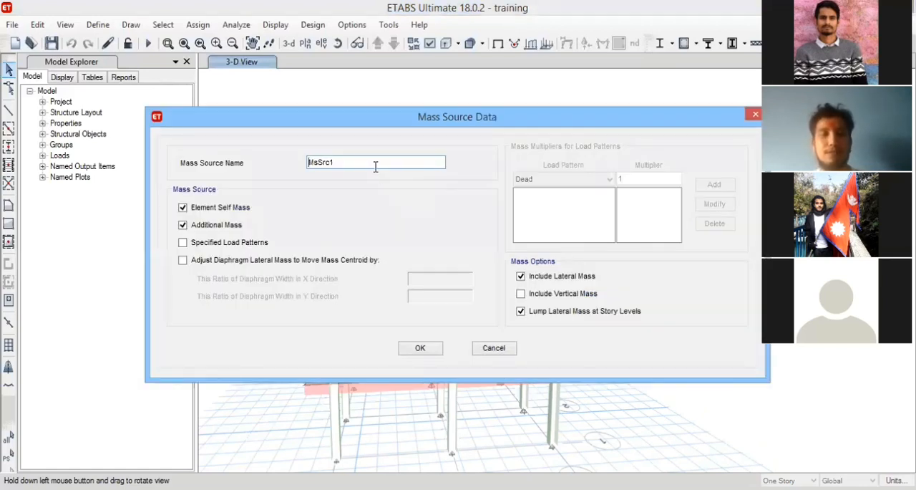
pyautogui.moveTo(373, 164); pyautogui.dragTo(189, 167)
pyautogui.write('mass source')
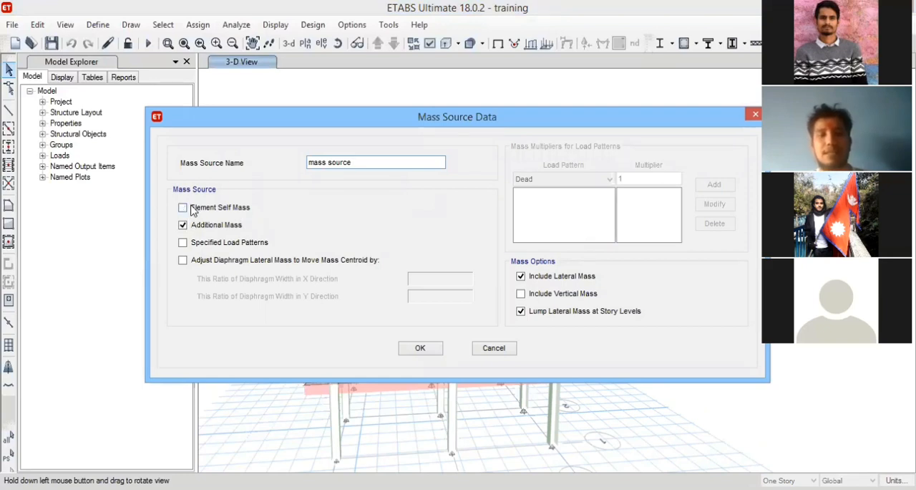
pyautogui.click(183, 243)
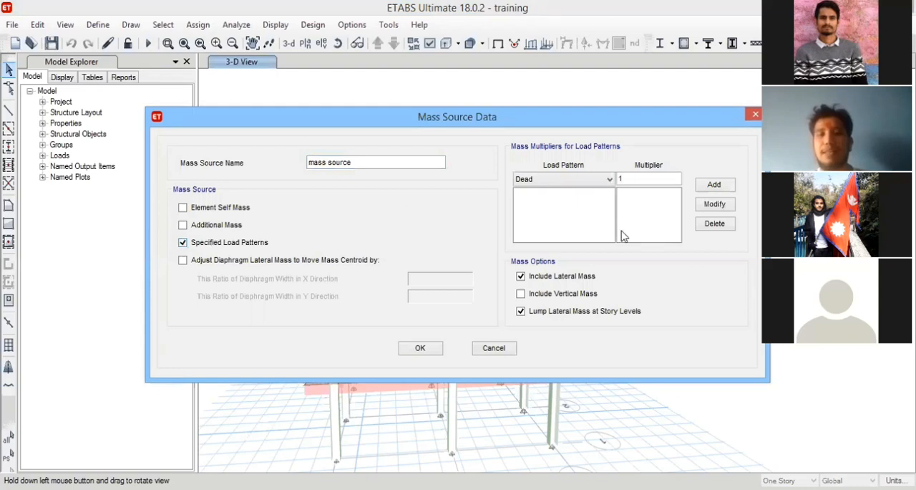
pyautogui.moveTo(597, 119); pyautogui.dragTo(523, 97)
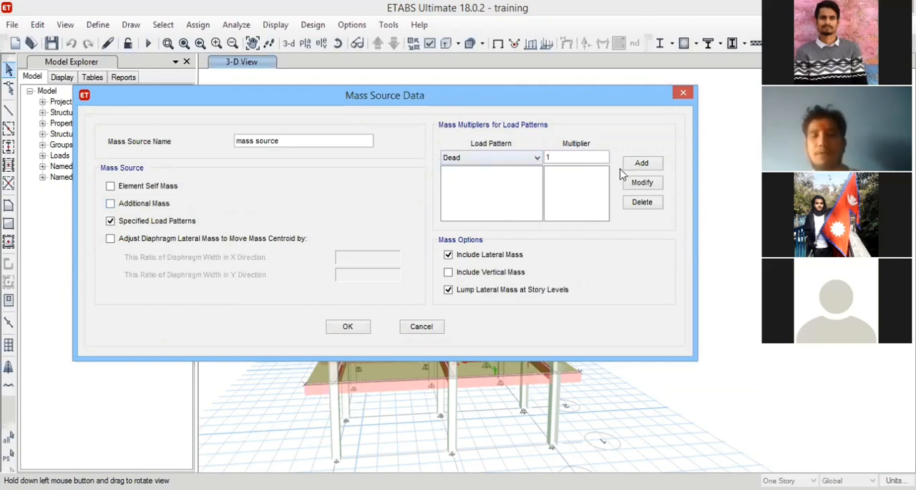
# Add the Dead, wall load and parapet wall patterns to the mass source with a multiplier of 1.
pyautogui.click(642, 164)
pyautogui.click(528, 159)
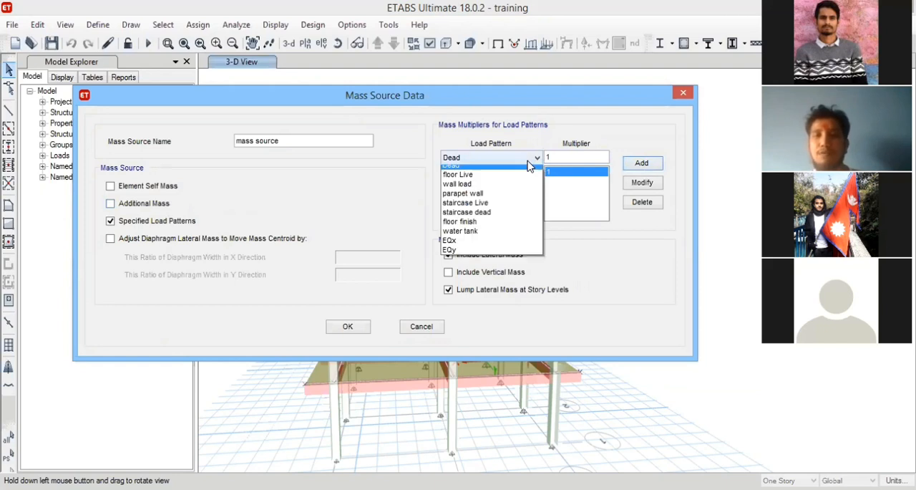
pyautogui.click(473, 191)
pyautogui.click(643, 164)
pyautogui.click(522, 158)
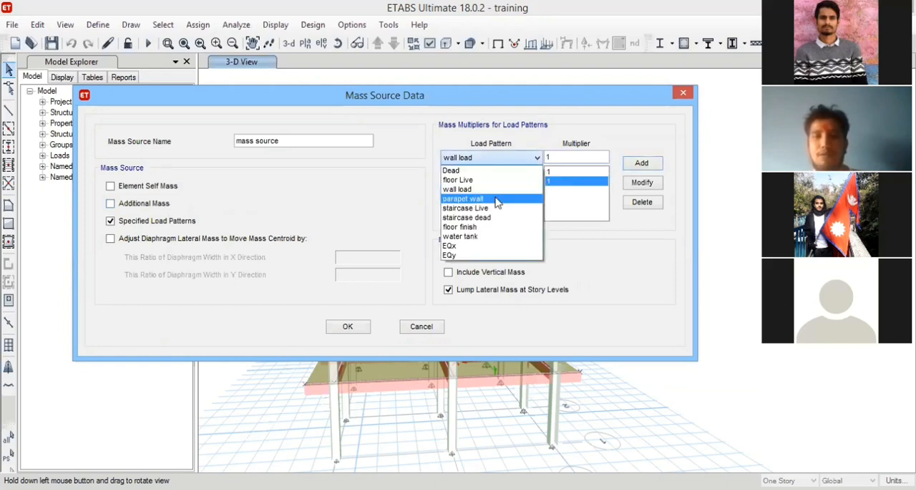
pyautogui.click(498, 199)
pyautogui.click(642, 163)
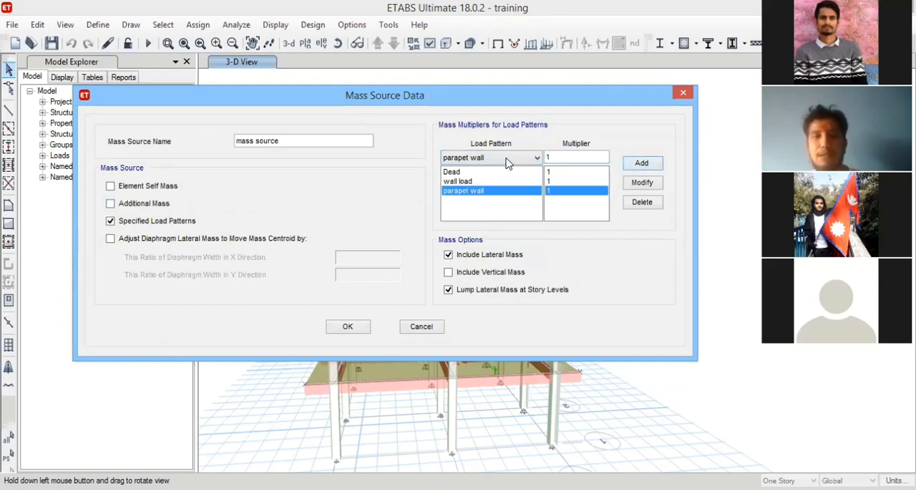
# Add the staircase dead, water tank and floor finish patterns with a multiplier of 1 and check the pattern list.
pyautogui.click(511, 158)
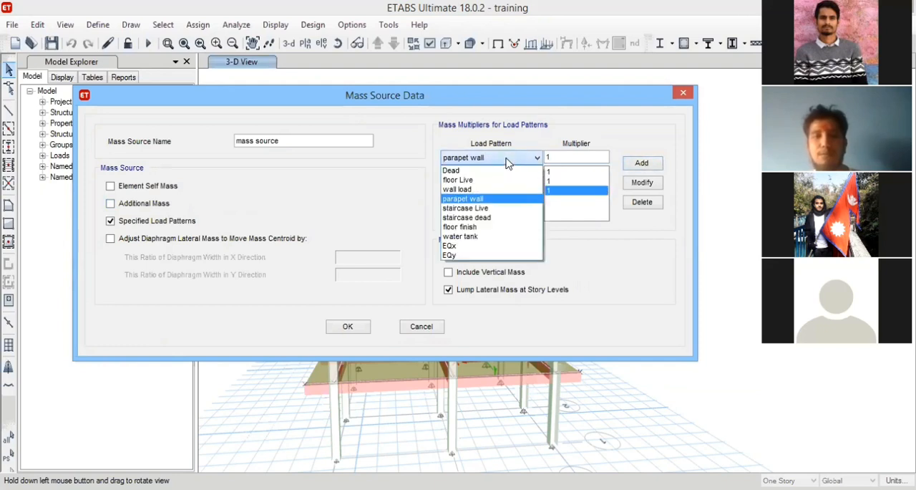
pyautogui.click(487, 216)
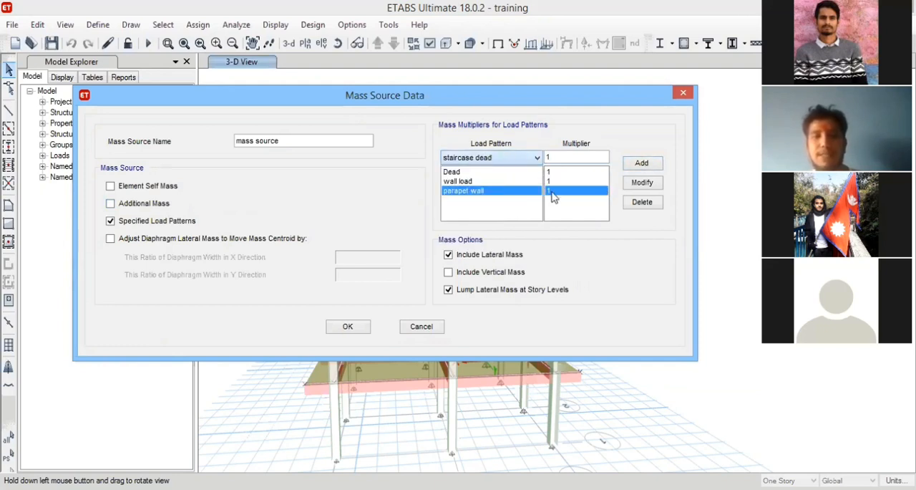
pyautogui.click(642, 164)
pyautogui.click(509, 157)
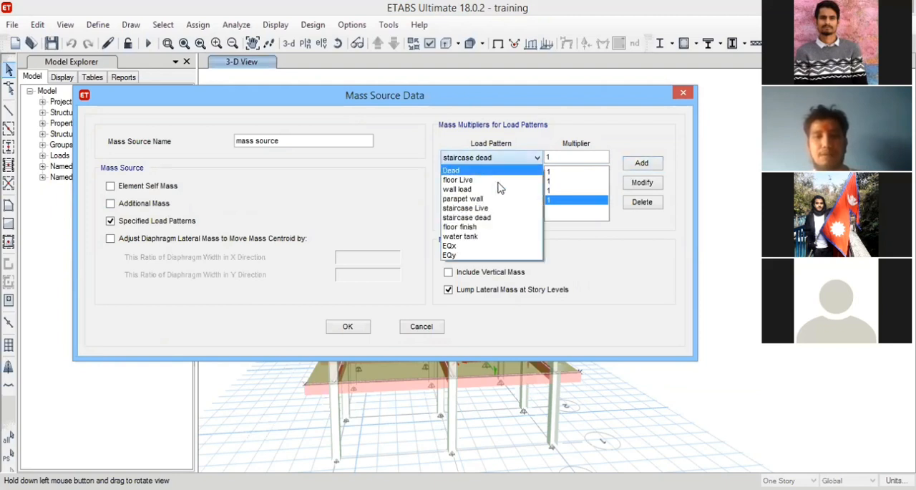
pyautogui.click(473, 236)
pyautogui.click(641, 163)
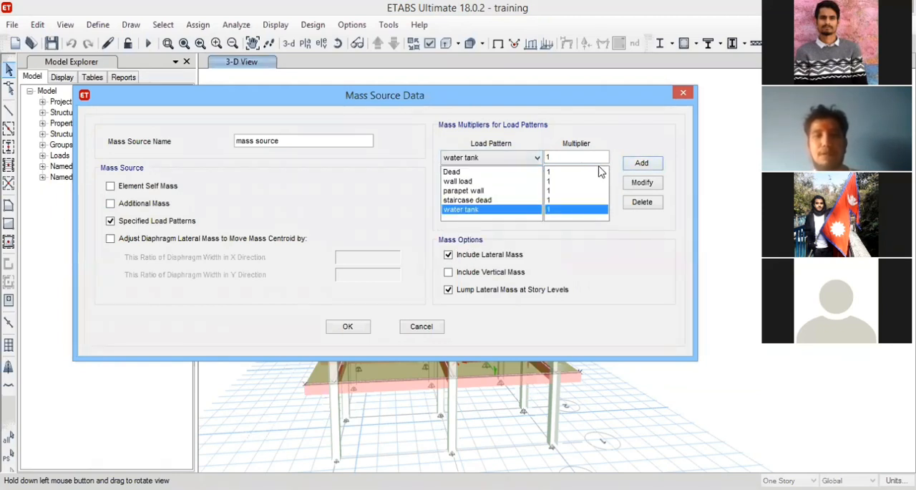
pyautogui.click(536, 158)
pyautogui.click(459, 226)
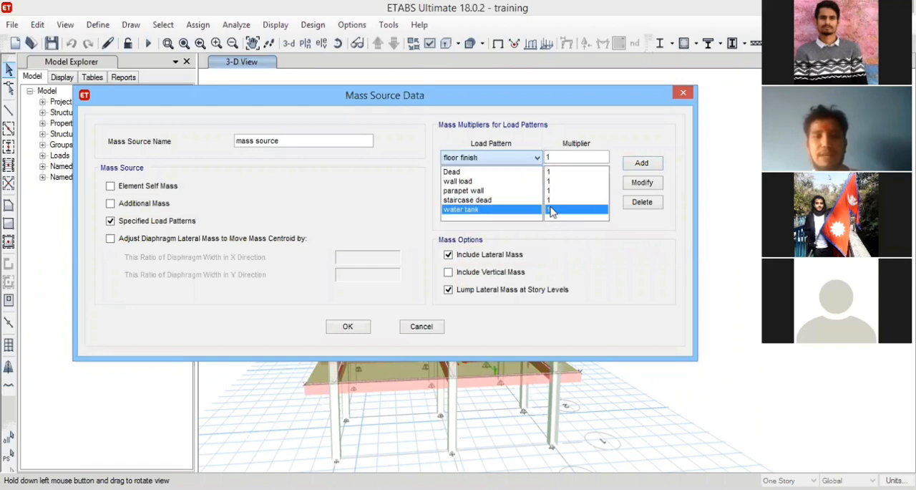
pyautogui.click(642, 164)
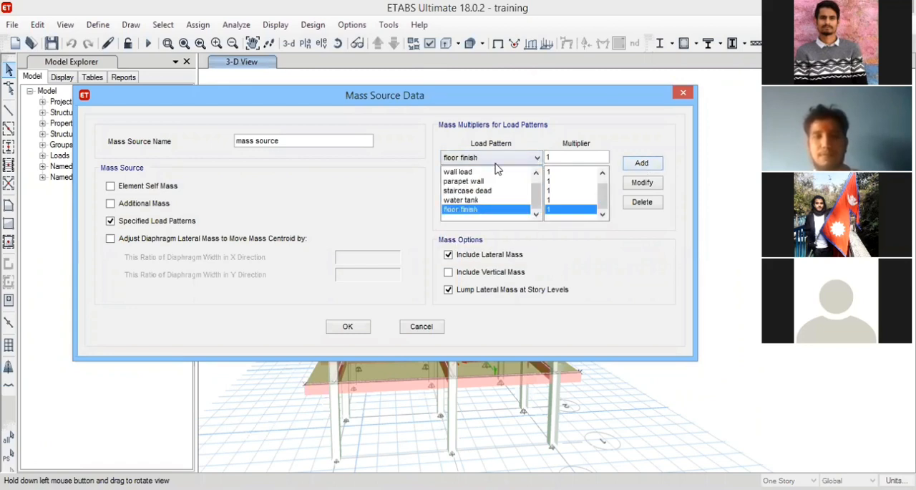
pyautogui.click(484, 182)
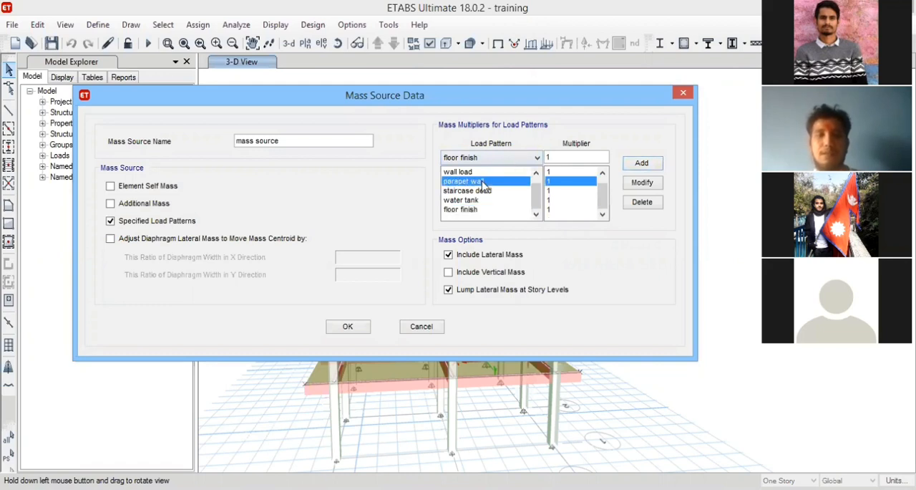
pyautogui.scroll(1, 484, 186)
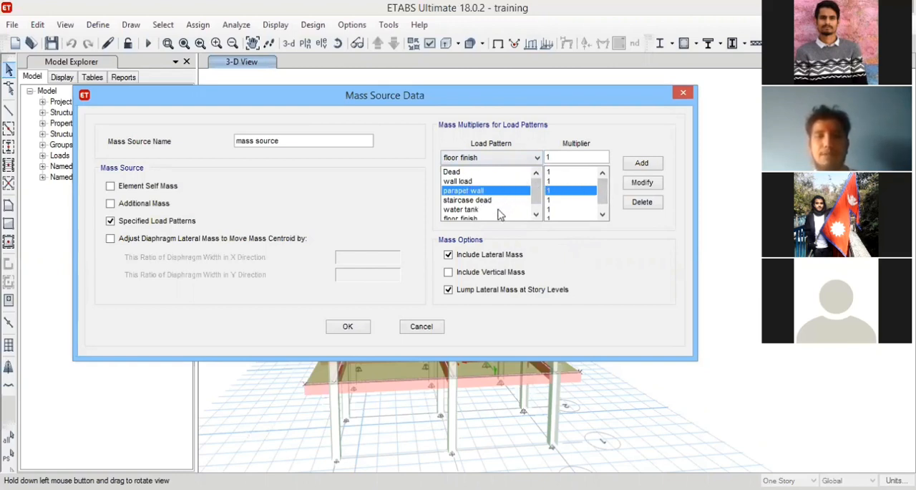
pyautogui.click(473, 209)
pyautogui.scroll(-1, 472, 208)
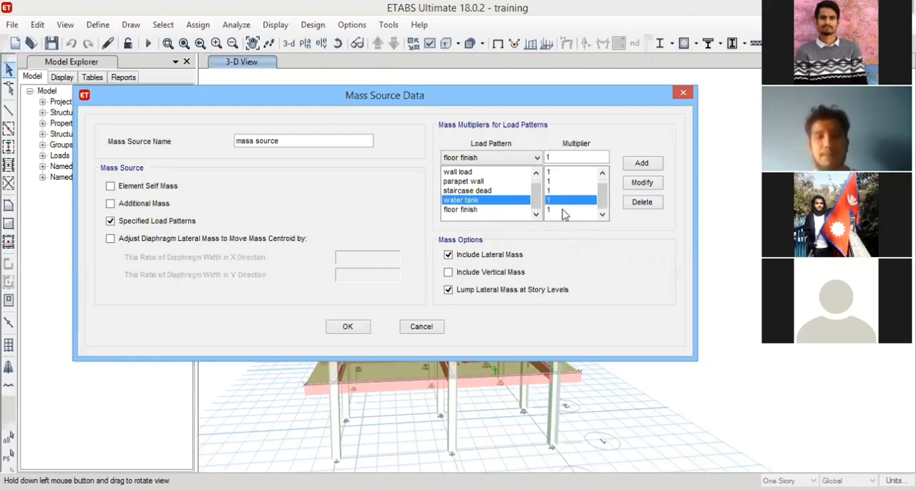
# Add the floor Live and staircase Live patterns to the mass source with a multiplier of 0.25.
pyautogui.click(532, 158)
pyautogui.click(487, 180)
pyautogui.doubleClick(548, 158)
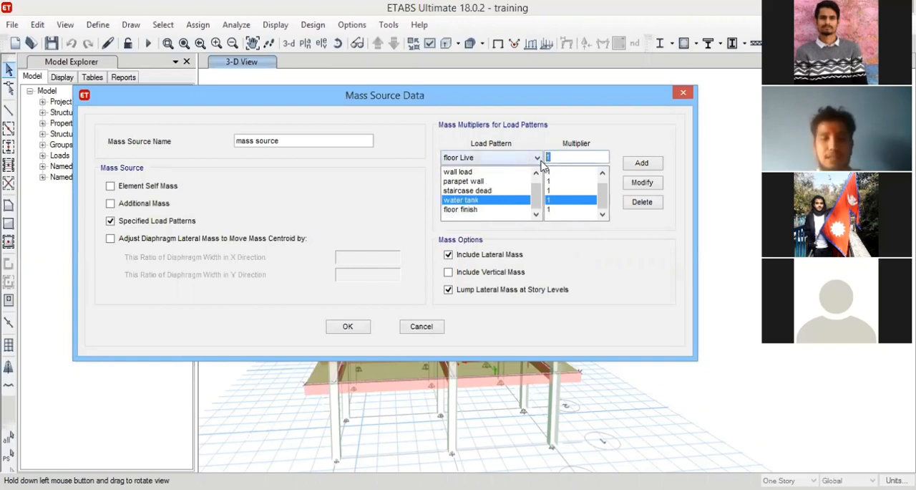
pyautogui.write('0.35')
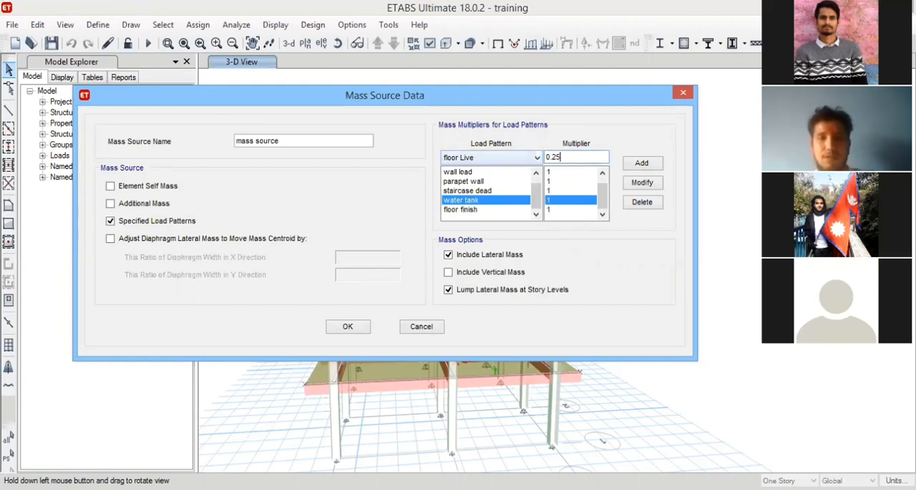
pyautogui.click(642, 163)
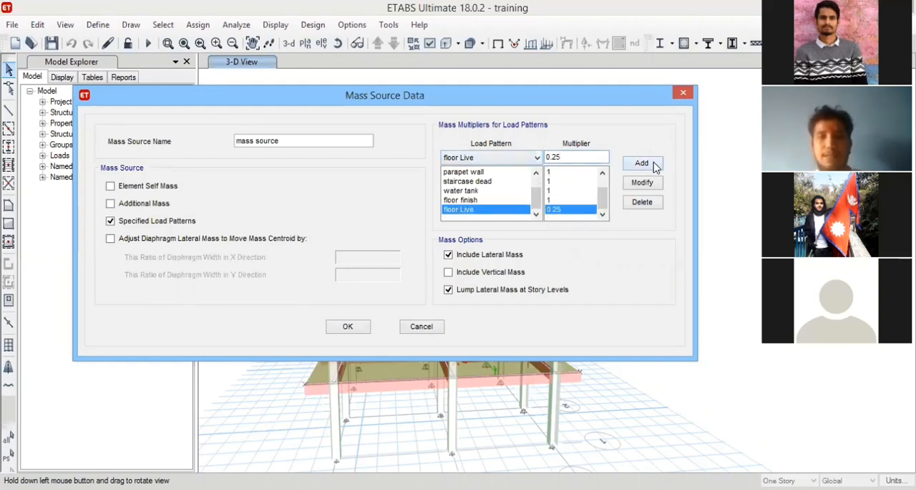
pyautogui.click(521, 159)
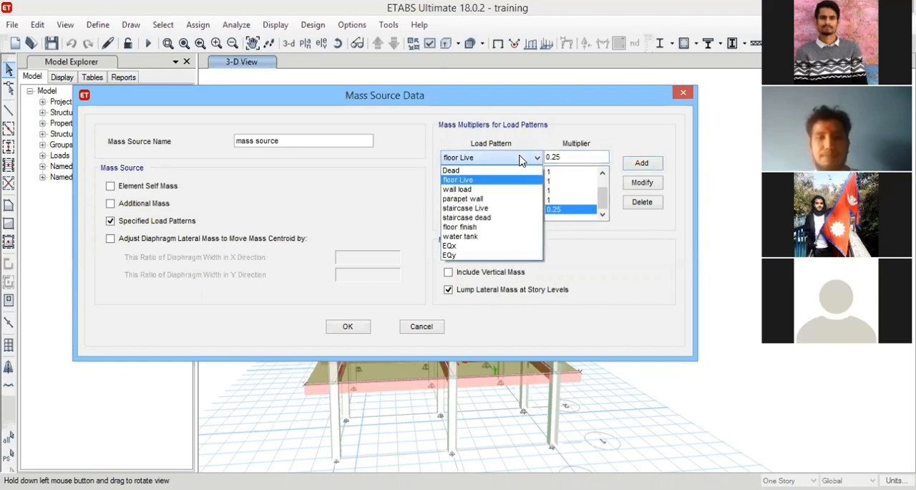
pyautogui.click(469, 208)
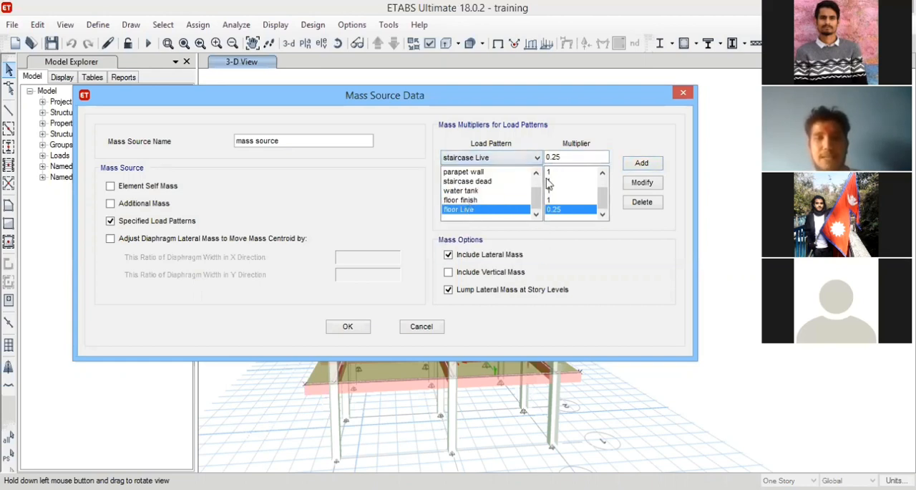
pyautogui.click(642, 164)
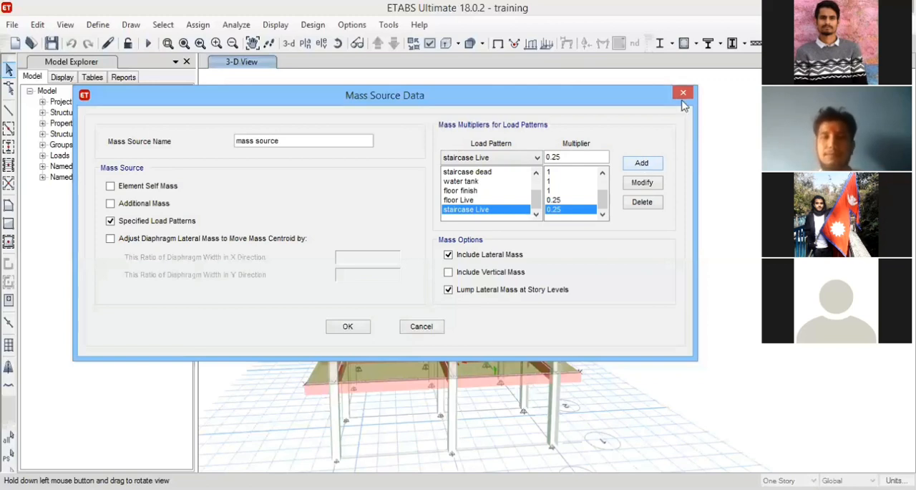
# Review all load patterns and multipliers in the list and confirm the mass source data.
pyautogui.click(634, 41)
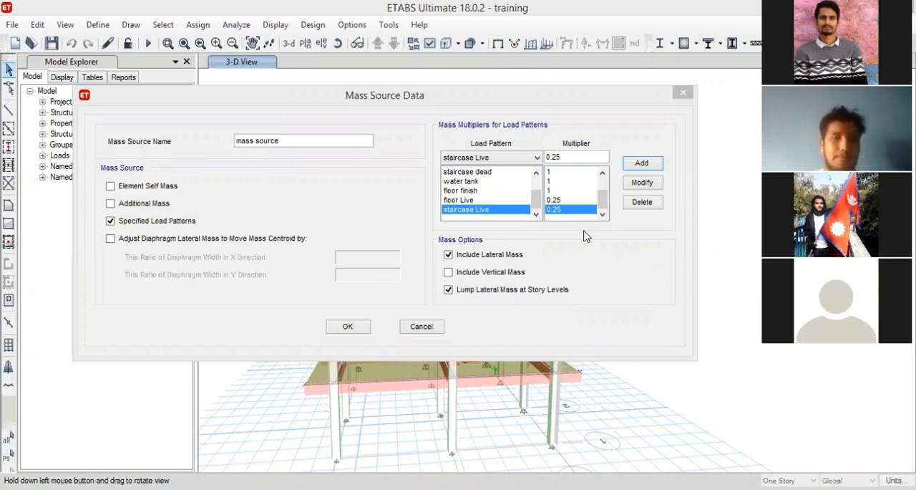
pyautogui.click(465, 190)
pyautogui.scroll(3, 466, 190)
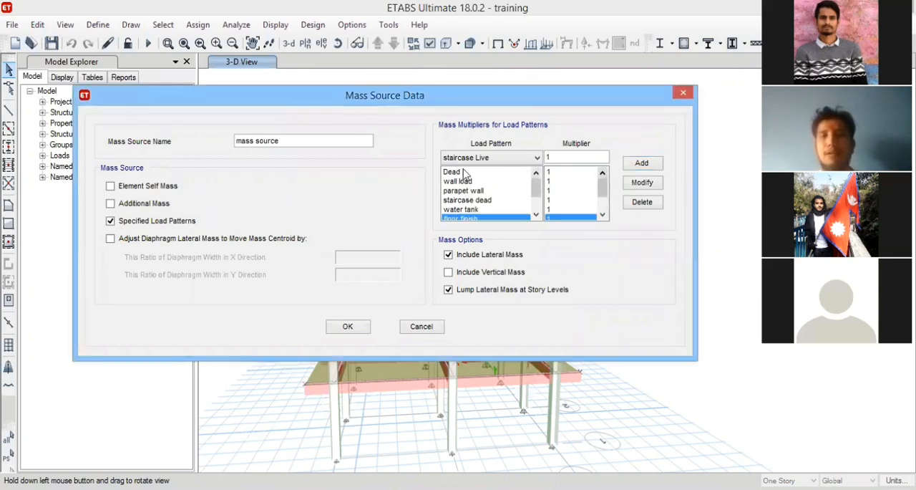
pyautogui.scroll(-1, 484, 189)
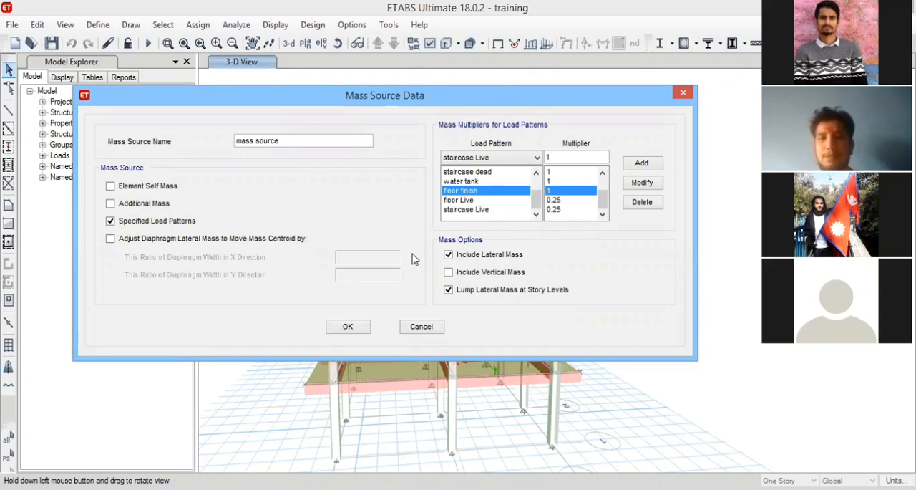
pyautogui.click(349, 326)
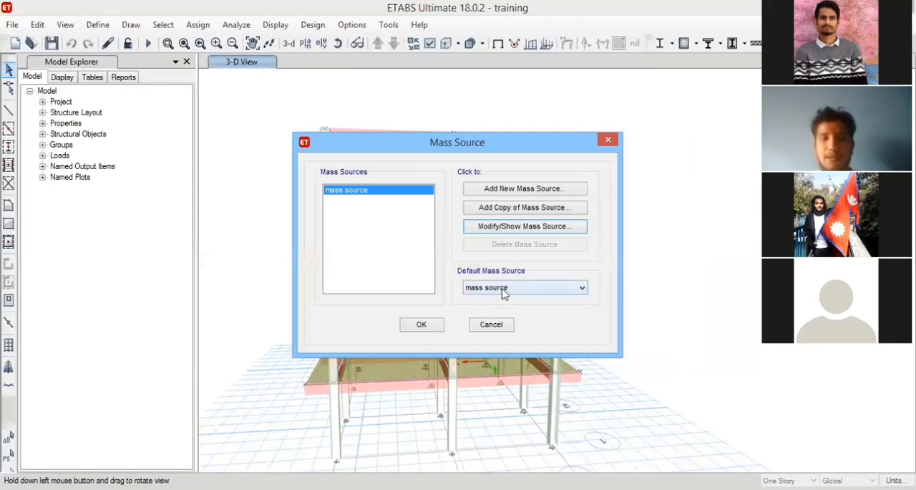
# Reopen the mass source data and try including element self mass and additional mass alongside the specified load patterns.
pyautogui.click(515, 232)
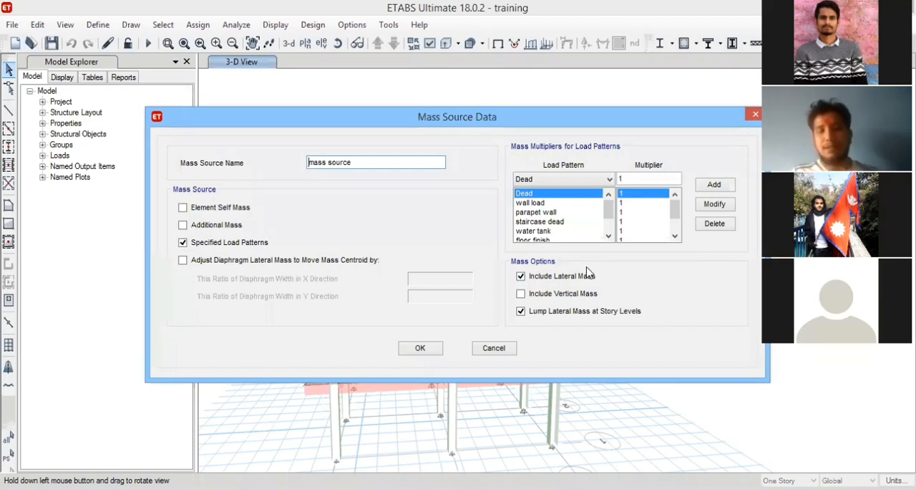
pyautogui.click(521, 276)
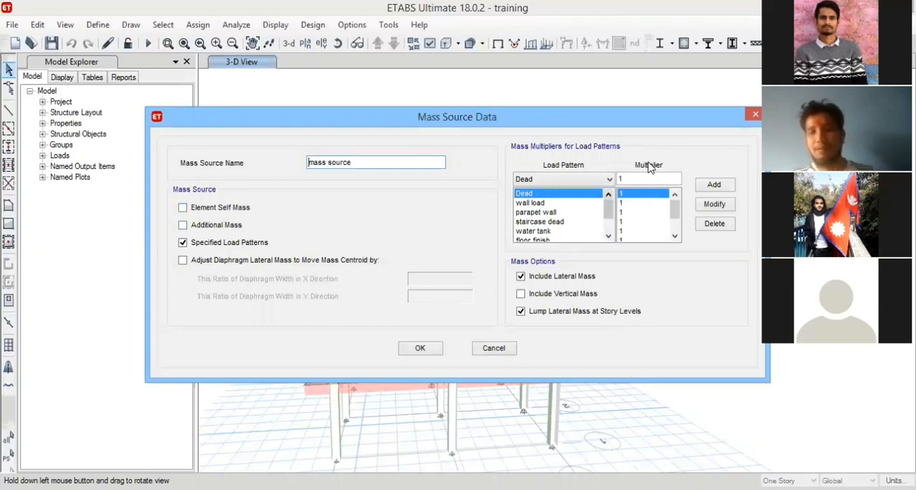
pyautogui.click(183, 207)
pyautogui.click(184, 225)
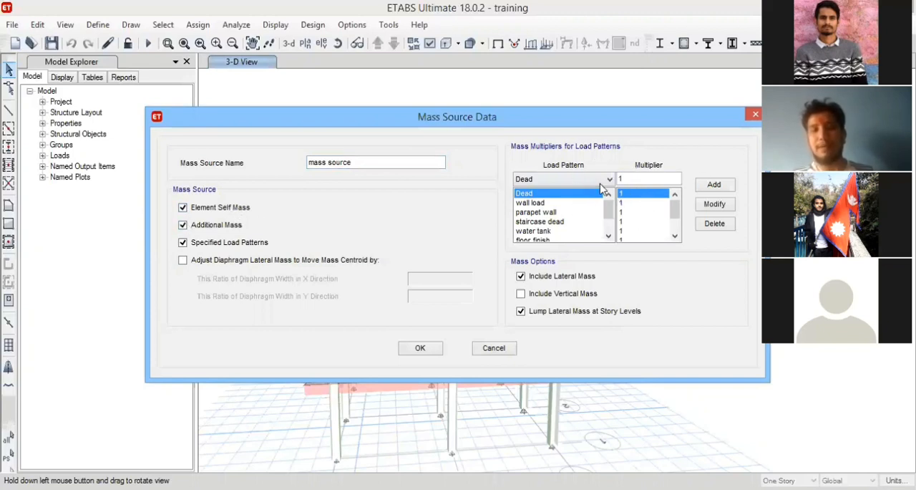
pyautogui.click(183, 225)
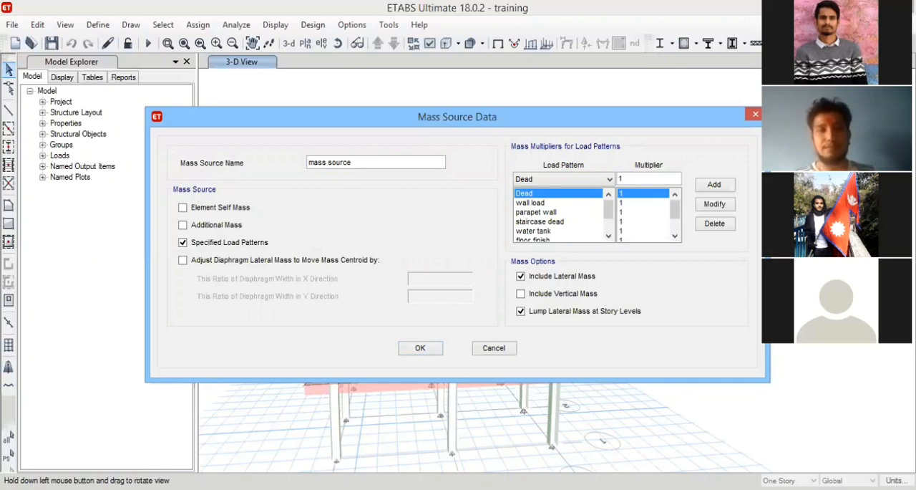
pyautogui.click(421, 349)
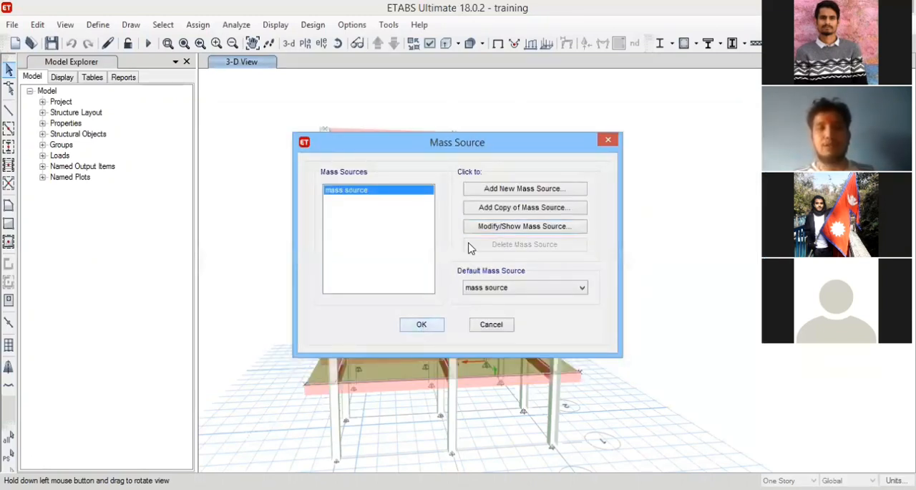
# Accept the mass source definition and return to the model.
pyautogui.press('Return')
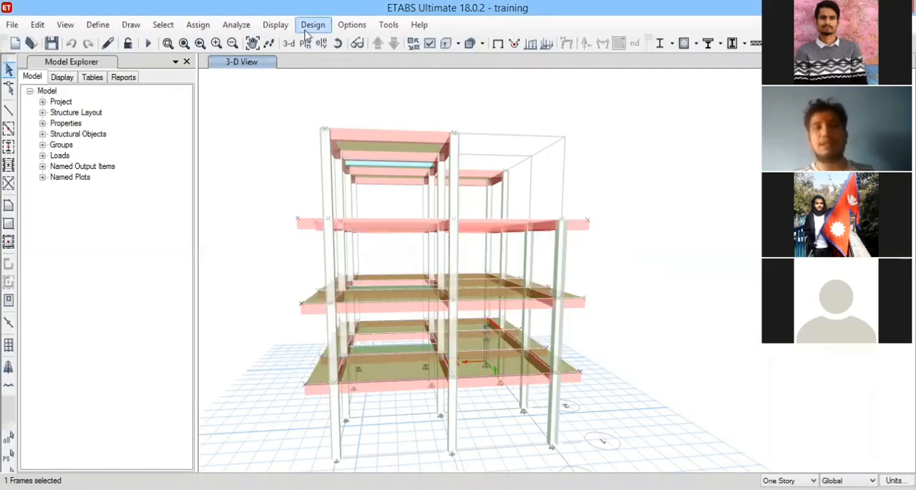
pyautogui.click(313, 24)
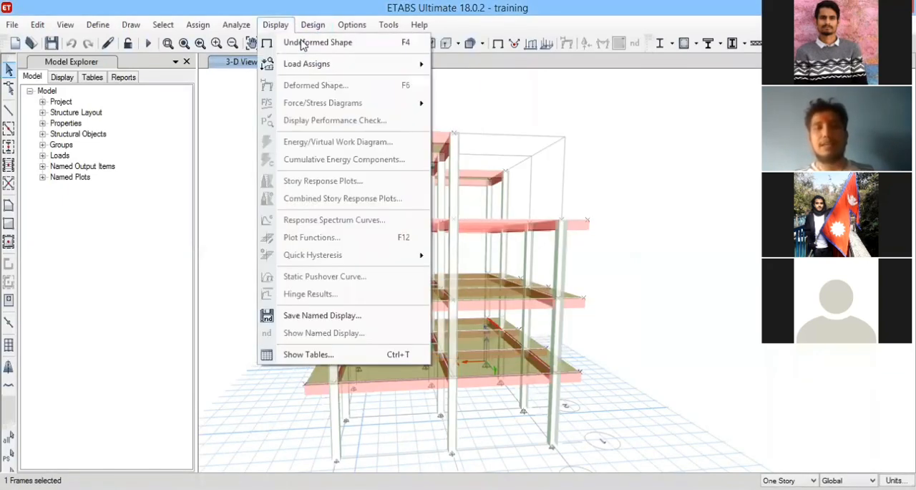
pyautogui.press('Left')
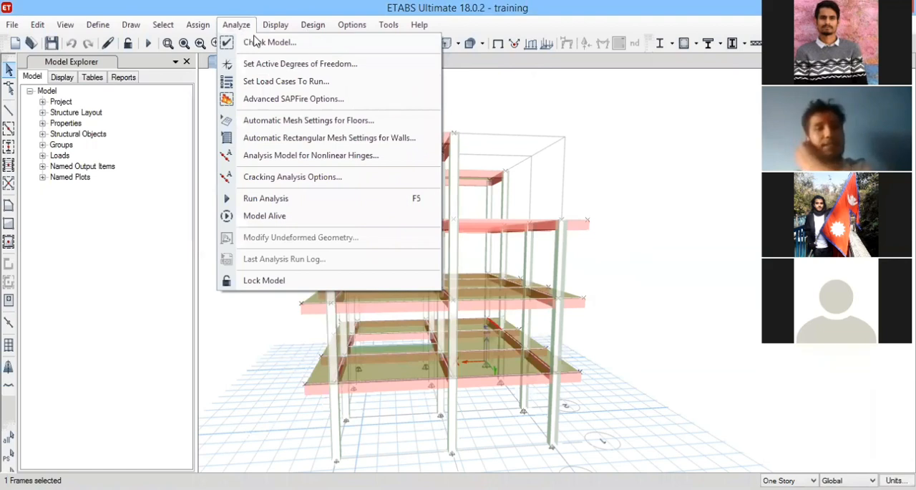